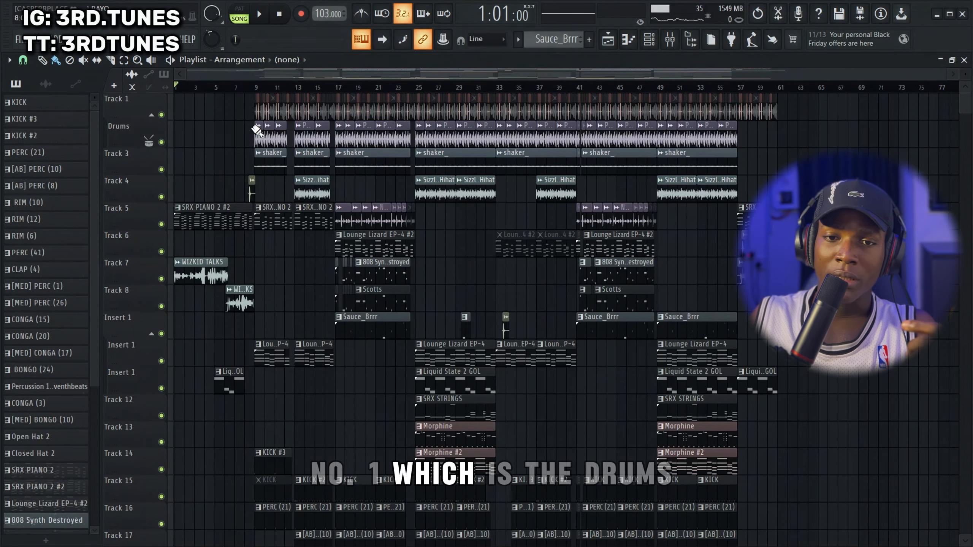
Examine the drum, melody and effects tracks throughout the playlist arrangement, down to Track 41
{"action": "scroll", "coordinate": [513, 284], "scroll_direction": "down", "scroll_amount": 7}
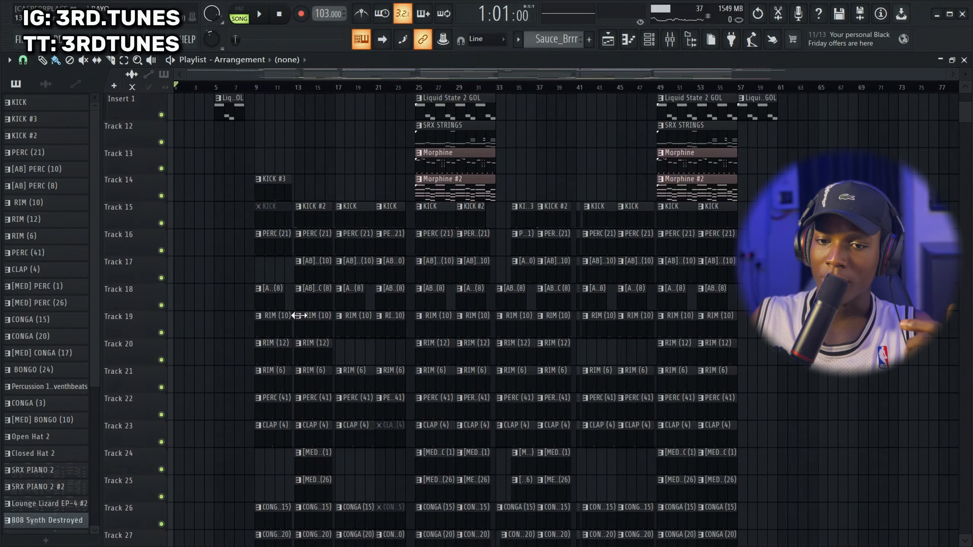
{"action": "scroll", "coordinate": [512, 271], "scroll_direction": "up", "scroll_amount": 6}
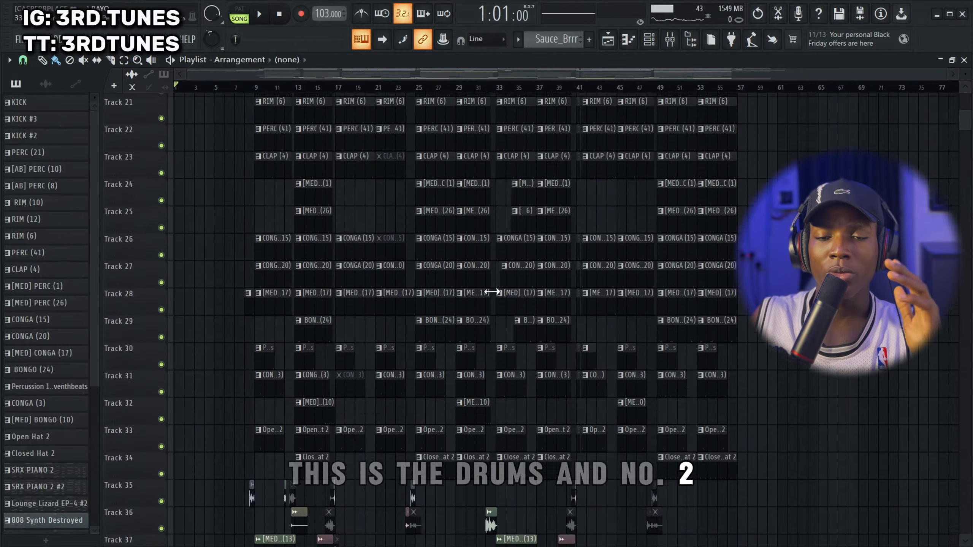
{"action": "scroll", "coordinate": [489, 282], "scroll_direction": "up", "scroll_amount": 2}
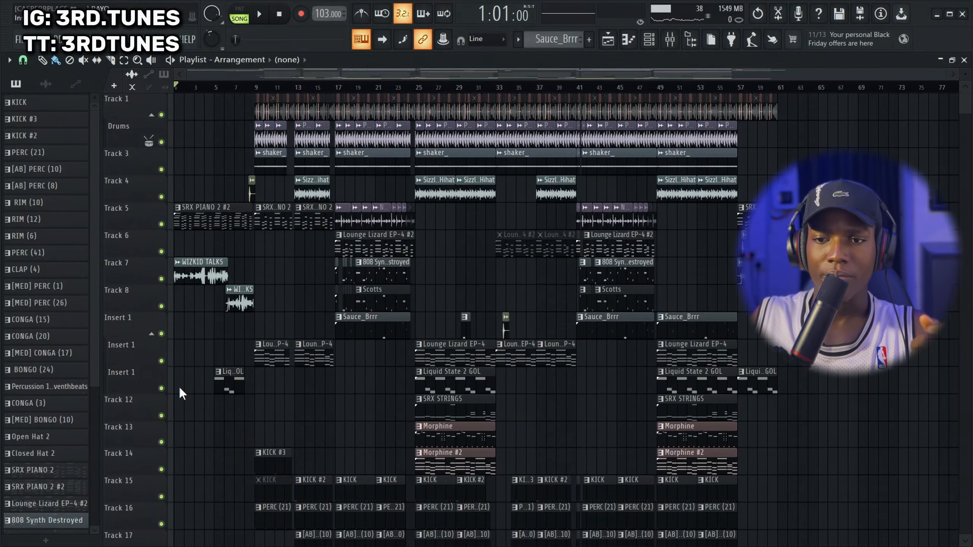
{"action": "scroll", "coordinate": [538, 295], "scroll_direction": "down", "scroll_amount": 17}
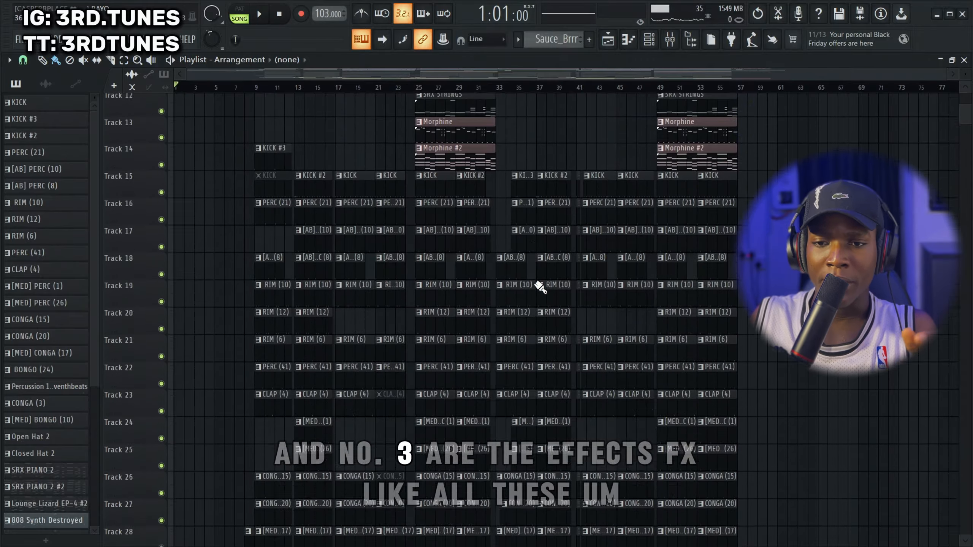
{"action": "scroll", "coordinate": [532, 275], "scroll_direction": "up", "scroll_amount": 3}
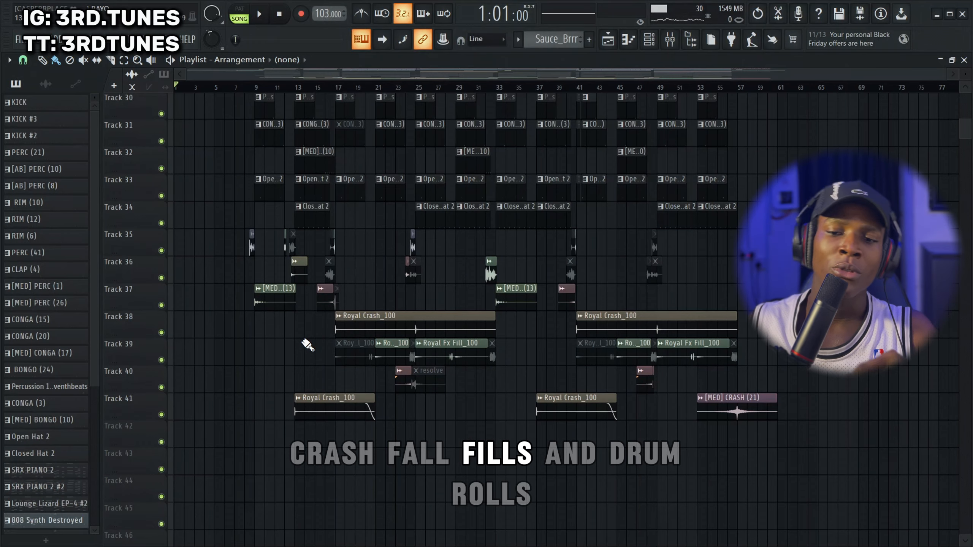
{"action": "scroll", "coordinate": [312, 294], "scroll_direction": "up", "scroll_amount": 10}
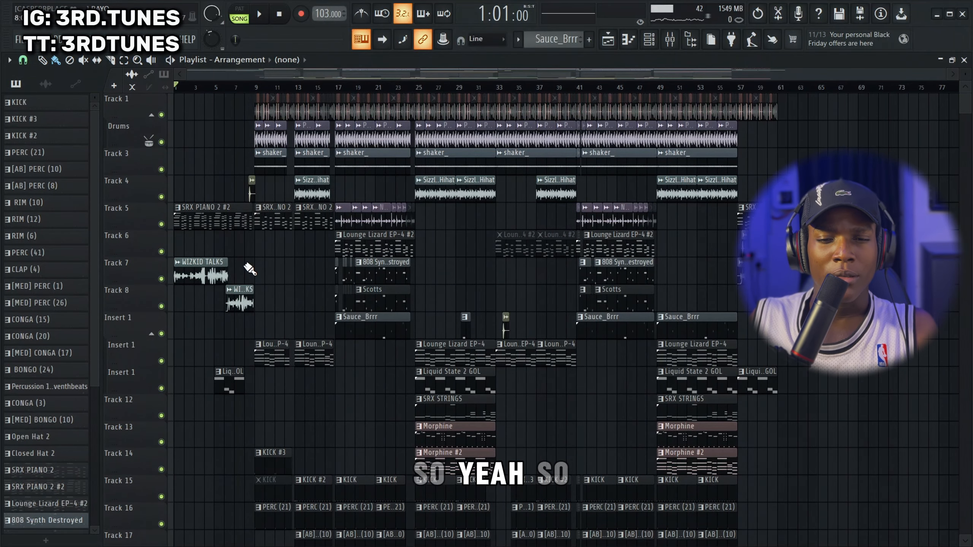
{"action": "scroll", "coordinate": [249, 268], "scroll_direction": "up", "scroll_amount": 4}
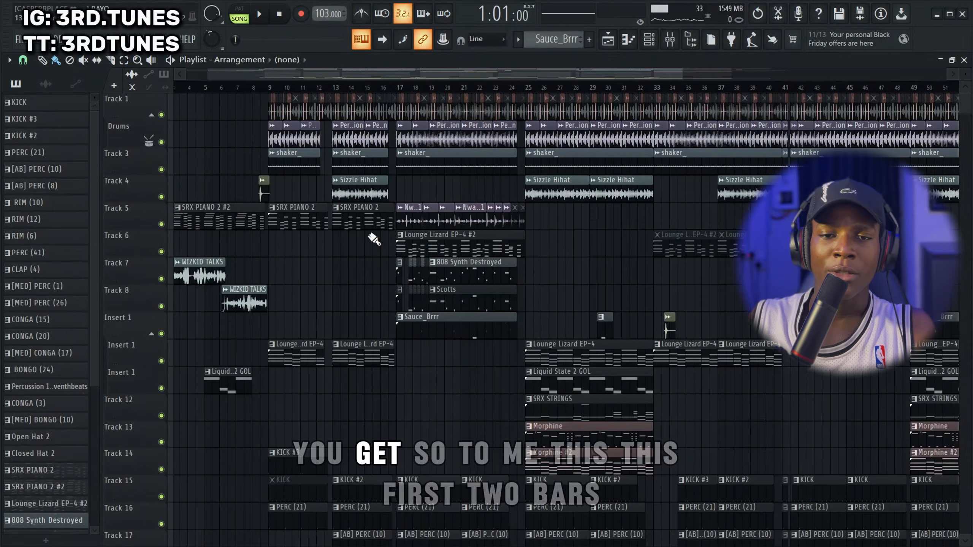
Select the intro section, bars 1 to 8, on the playlist timeline
{"action": "left_click", "coordinate": [258, 89]}
{"action": "left_click", "coordinate": [272, 90]}
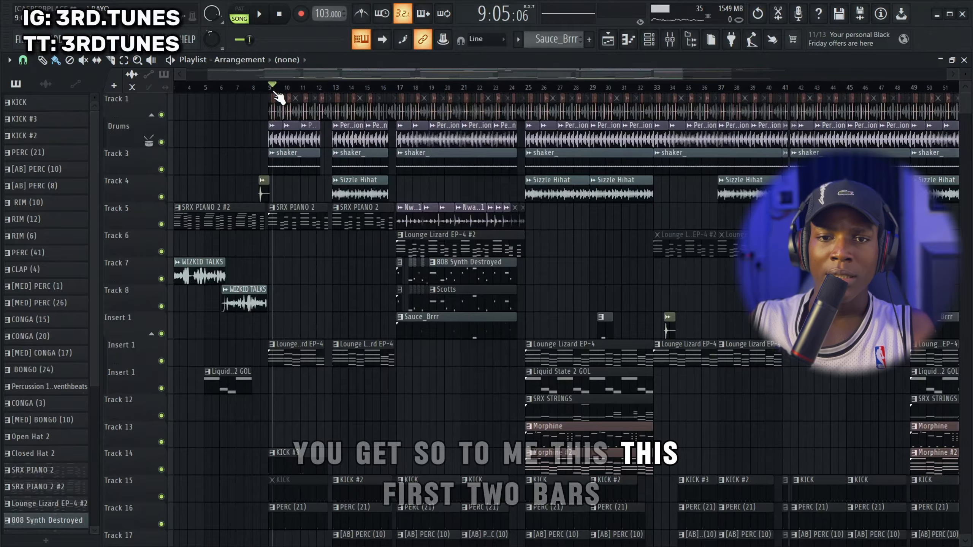
{"action": "left_click", "coordinate": [276, 91]}
{"action": "left_click_drag", "start_coordinate": [277, 91], "coordinate": [36, 98]}
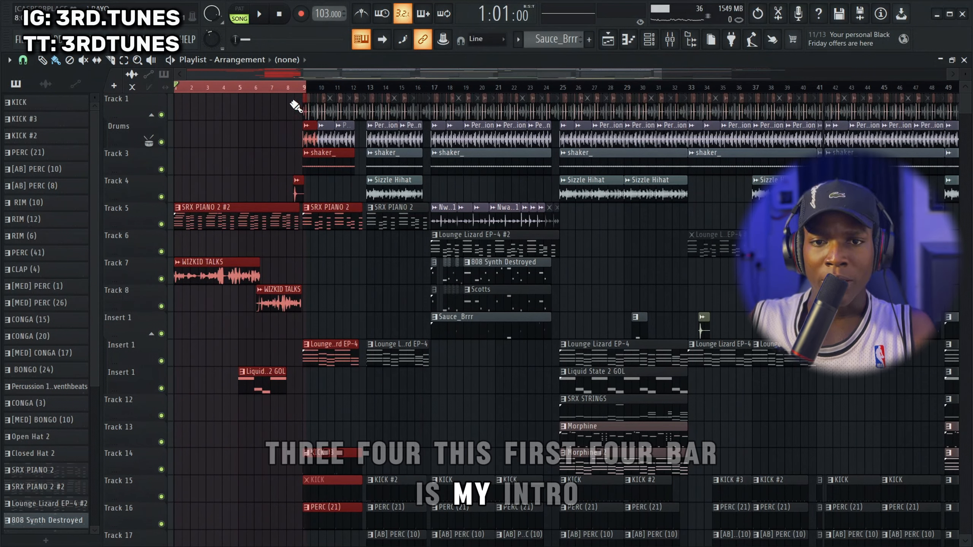
Select bars 9–16, 17–24 and 25–32 in turn on the timeline and examine the tracks used in the chorus
{"action": "left_click_drag", "start_coordinate": [302, 89], "coordinate": [432, 92]}
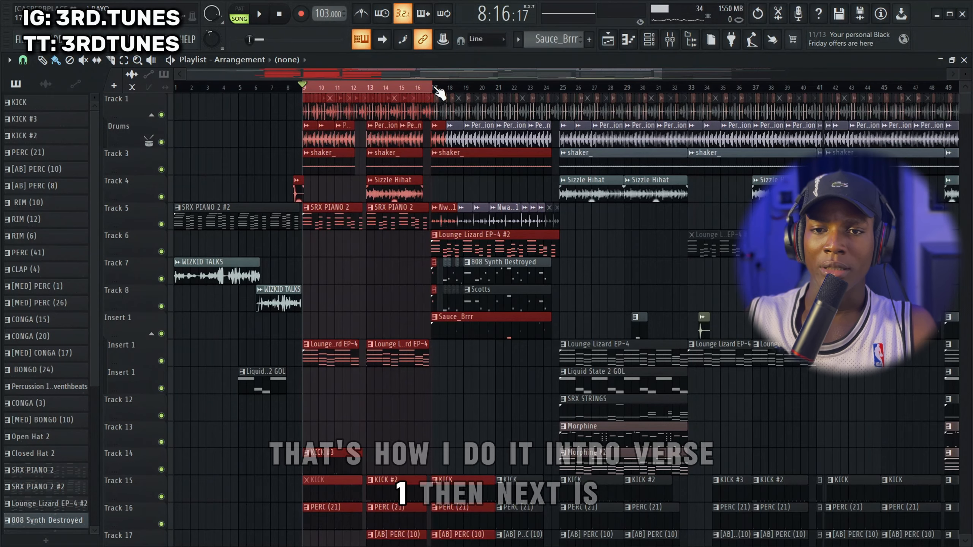
{"action": "left_click_drag", "start_coordinate": [432, 85], "coordinate": [555, 99]}
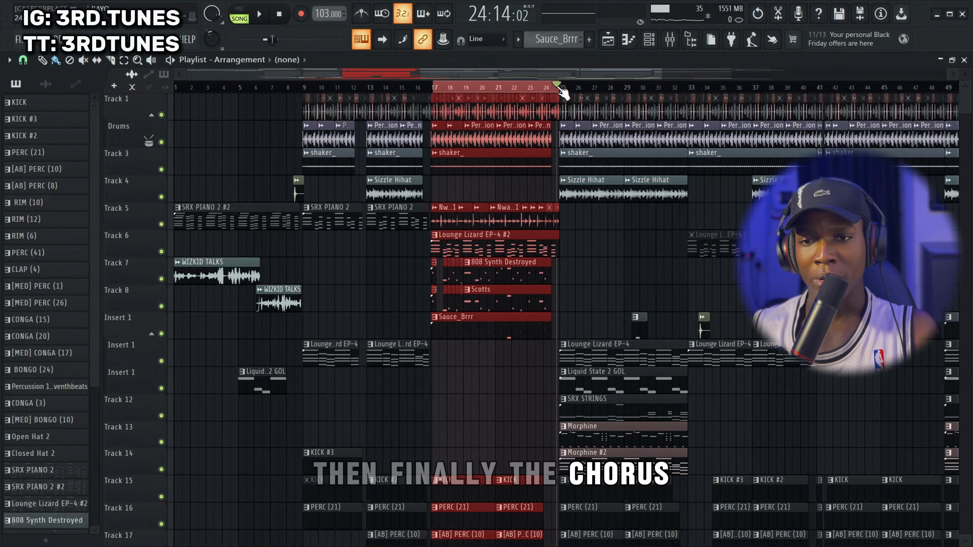
{"action": "left_click_drag", "start_coordinate": [560, 86], "coordinate": [682, 98]}
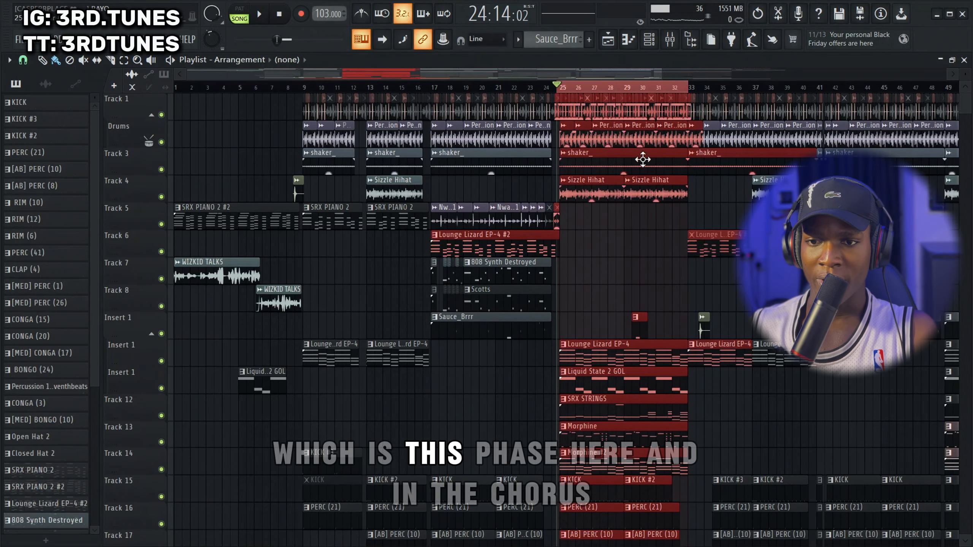
{"action": "scroll", "coordinate": [668, 355], "scroll_direction": "down", "scroll_amount": 5}
{"action": "scroll", "coordinate": [668, 355], "scroll_direction": "down", "scroll_amount": 5}
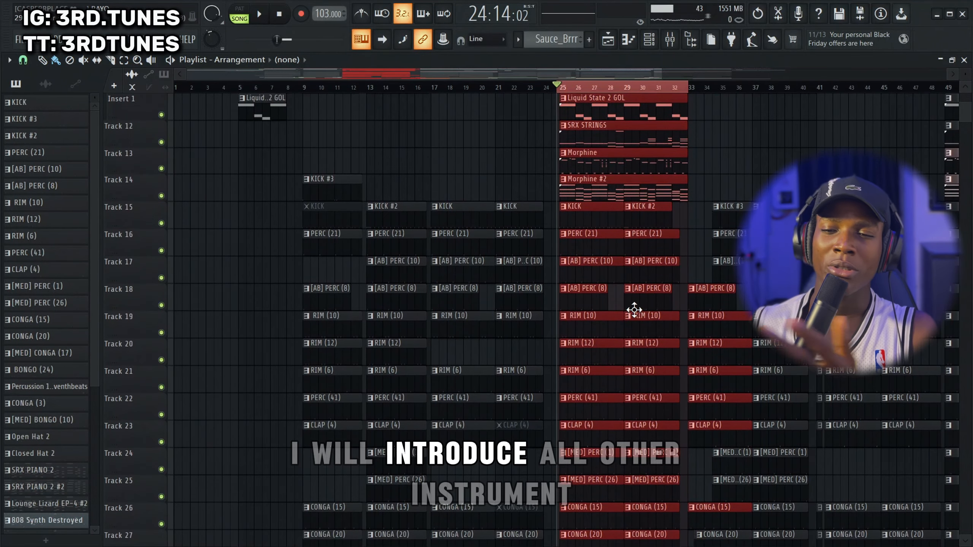
{"action": "scroll", "coordinate": [634, 284], "scroll_direction": "up", "scroll_amount": 10}
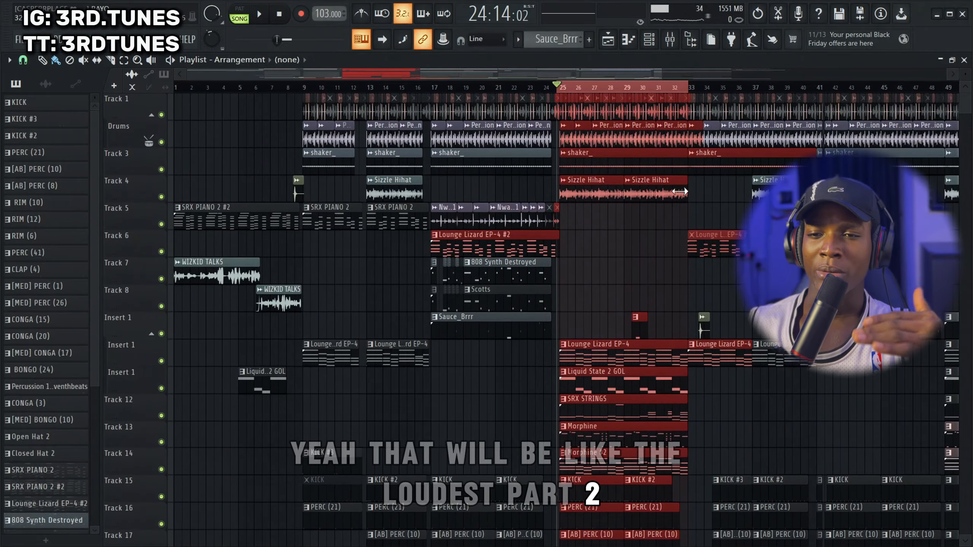
Select bars 33–40 on the timeline, and clear the time selection with the playhead back at the song start
{"action": "left_click", "coordinate": [684, 87]}
{"action": "left_click_drag", "start_coordinate": [685, 88], "coordinate": [822, 174]}
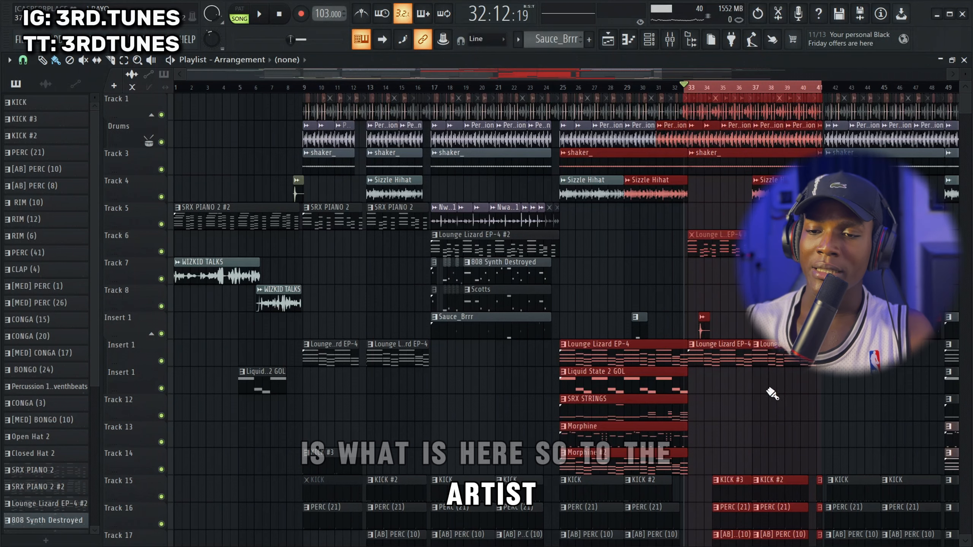
{"action": "scroll", "coordinate": [757, 418], "scroll_direction": "down", "scroll_amount": 3}
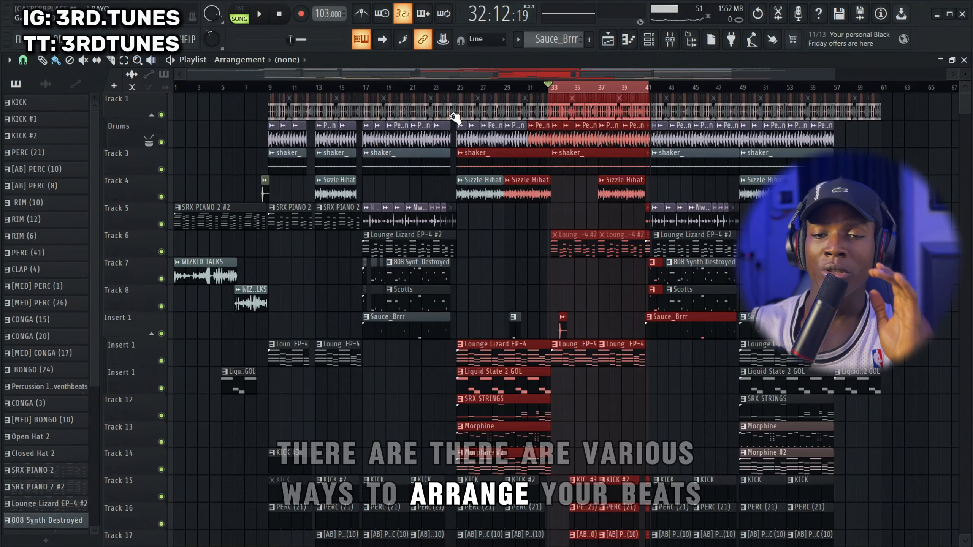
{"action": "mouse_move", "coordinate": [435, 89]}
{"action": "left_mouse_down"}
{"action": "mouse_move", "coordinate": [177, 88]}
{"action": "mouse_move", "coordinate": [186, 88]}
{"action": "left_mouse_up"}
{"action": "key", "text": "ctrl+d"}
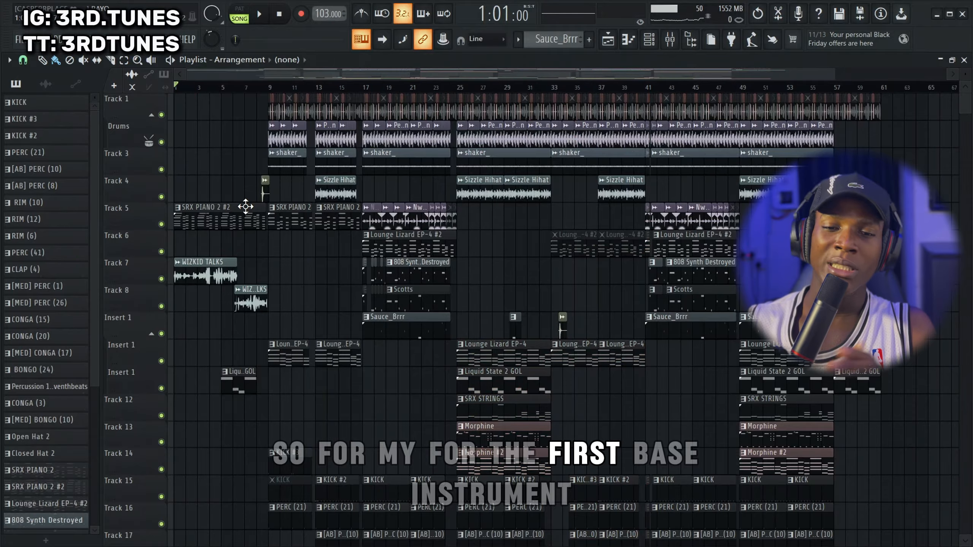
Open the SRX PIANO 2 #2 clip in the piano roll and play its chord progression in pattern mode
{"action": "double_click", "coordinate": [203, 225]}
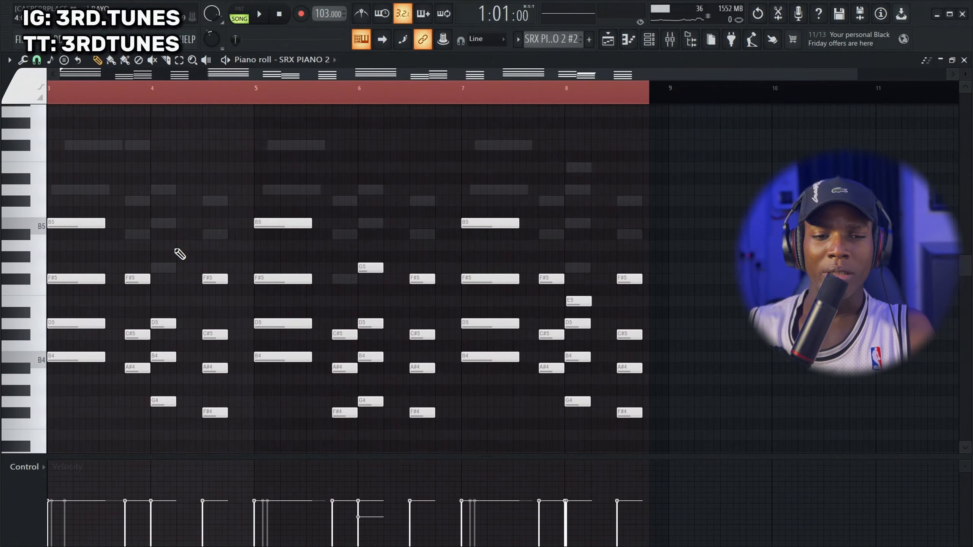
{"action": "key", "text": "l"}
{"action": "key", "text": "space"}
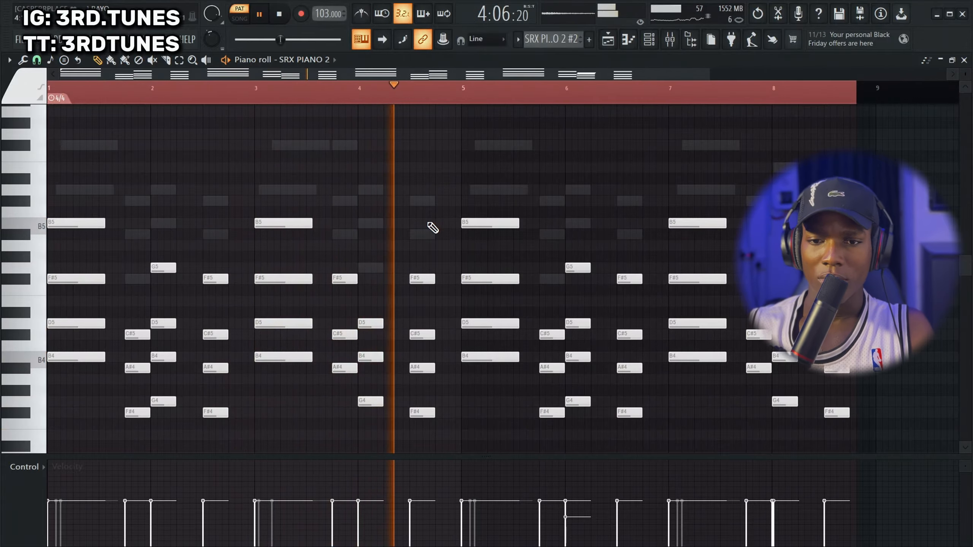
{"action": "key", "text": "space"}
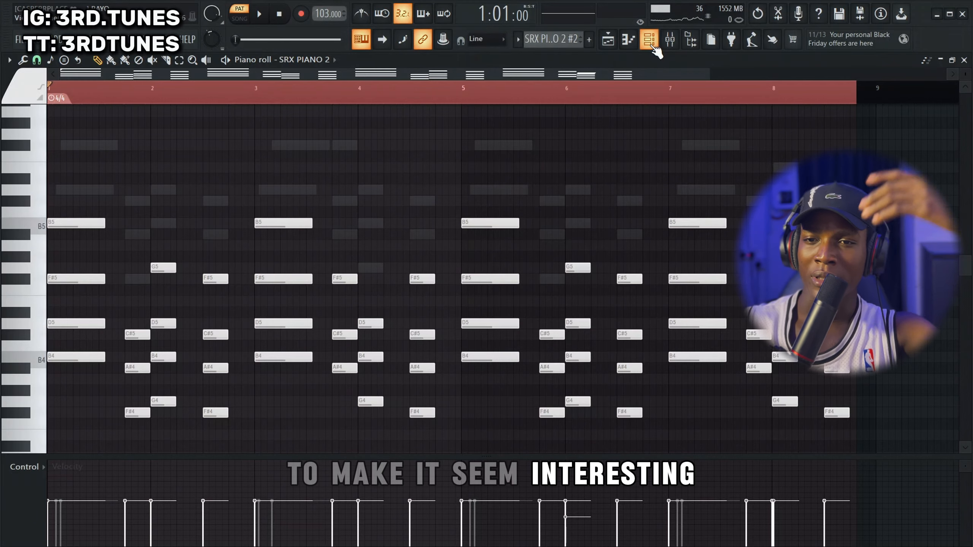
Show the channel rack and check the FLEX preset used by the Electric Finger Bass channel
{"action": "key", "text": "F6"}
{"action": "scroll", "coordinate": [432, 318], "scroll_direction": "down", "scroll_amount": 3}
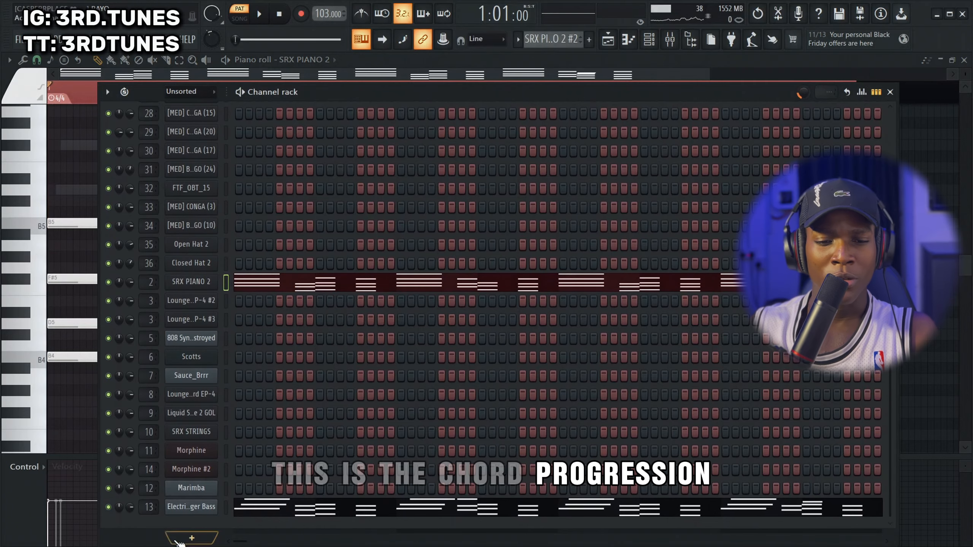
{"action": "left_click", "coordinate": [191, 507]}
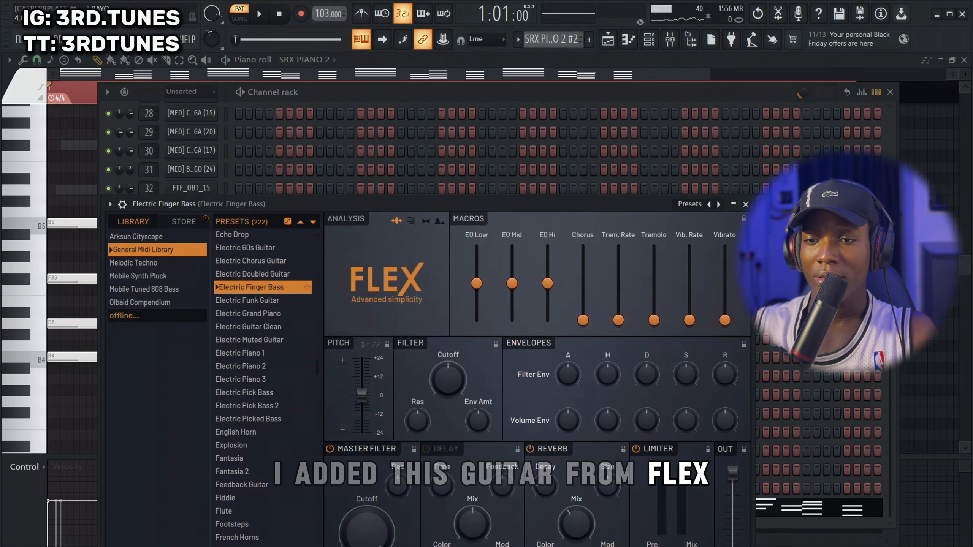
{"action": "left_click", "coordinate": [745, 204]}
Mute the SRX PIANO 2 channel and play the pattern to hear Electric Finger Bass alone
{"action": "left_click", "coordinate": [108, 282]}
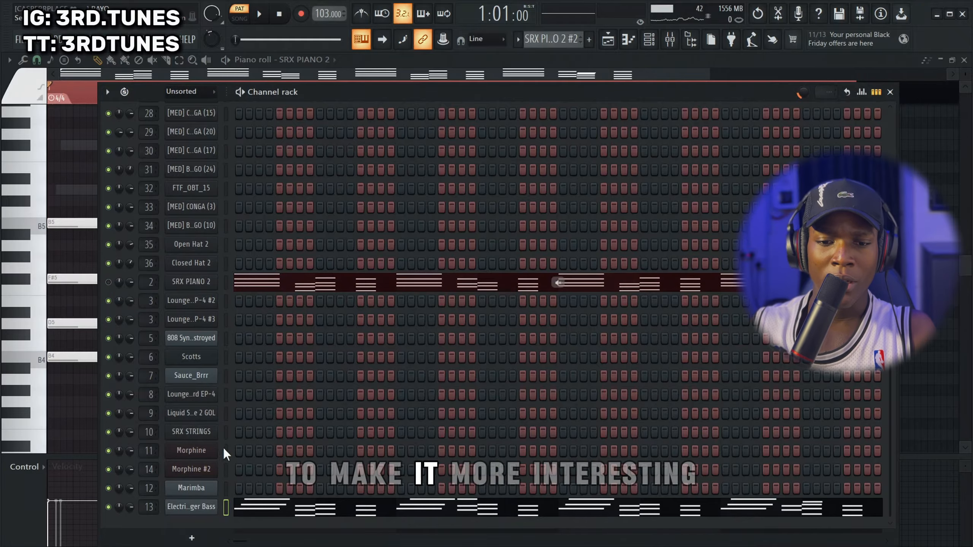
{"action": "key", "text": "space"}
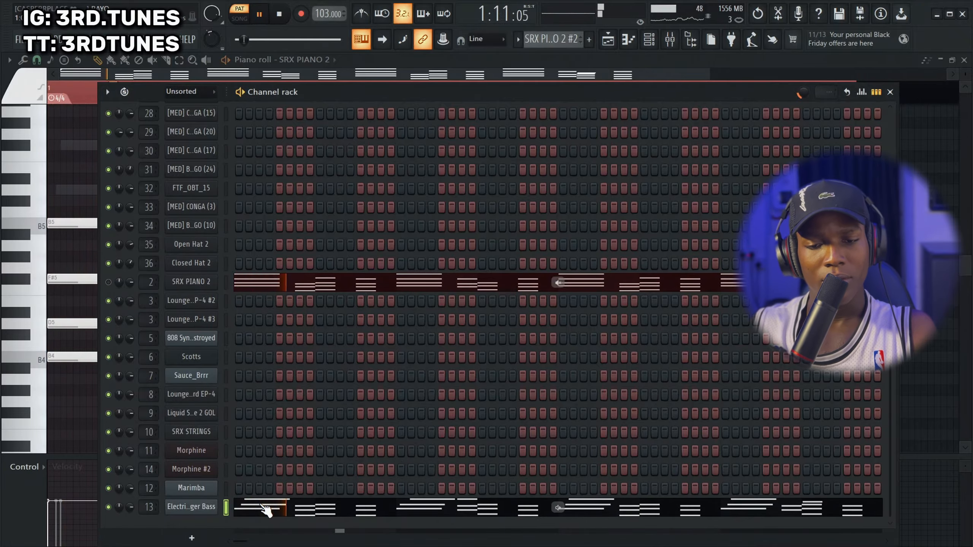
{"action": "key", "text": "space"}
Open the Electric Finger Bass notes in the piano roll and compare them with the piano's ghost notes
{"action": "left_click", "coordinate": [264, 506]}
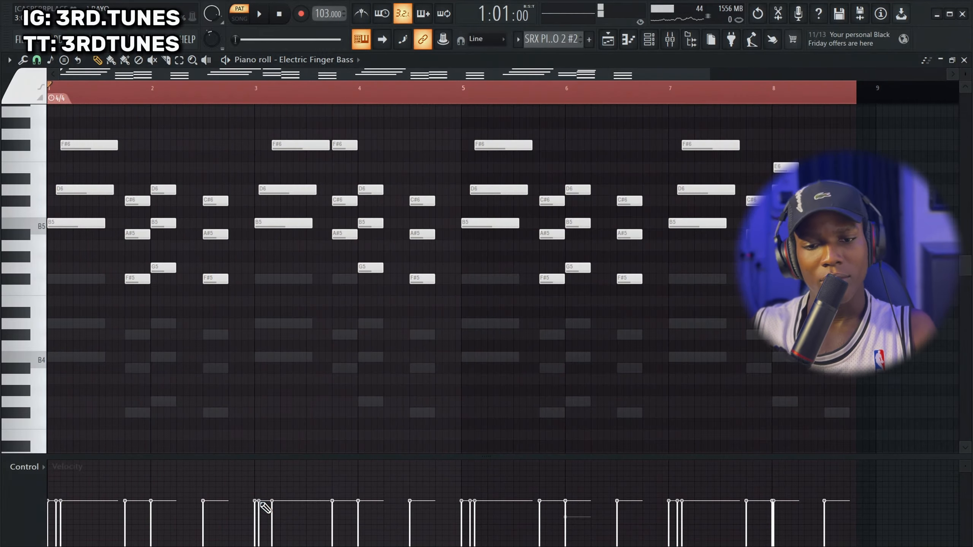
{"action": "scroll", "coordinate": [298, 396], "scroll_direction": "up", "scroll_amount": 2}
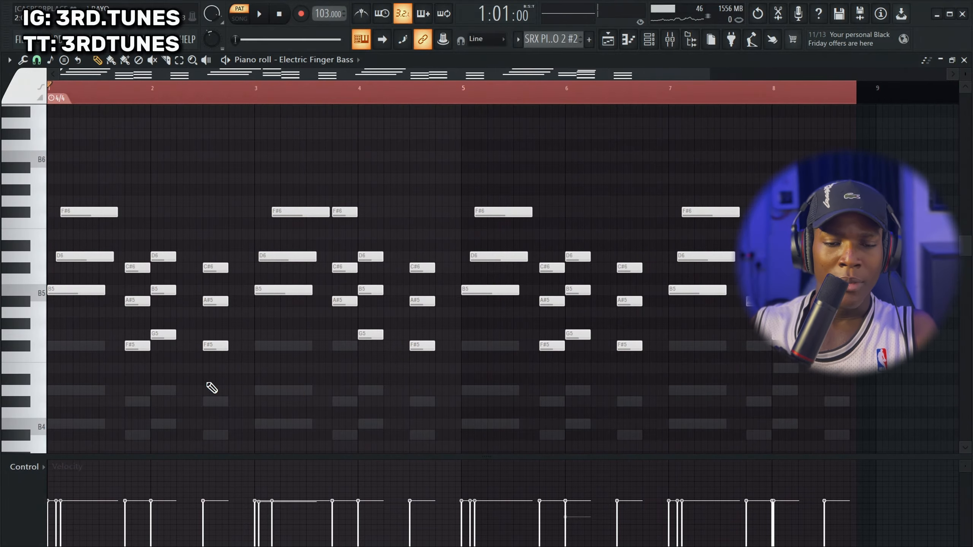
{"action": "scroll", "coordinate": [119, 339], "scroll_direction": "down", "scroll_amount": 2}
{"action": "scroll", "coordinate": [119, 339], "scroll_direction": "down", "scroll_amount": 2}
{"action": "scroll", "coordinate": [76, 291], "scroll_direction": "up", "scroll_amount": 3}
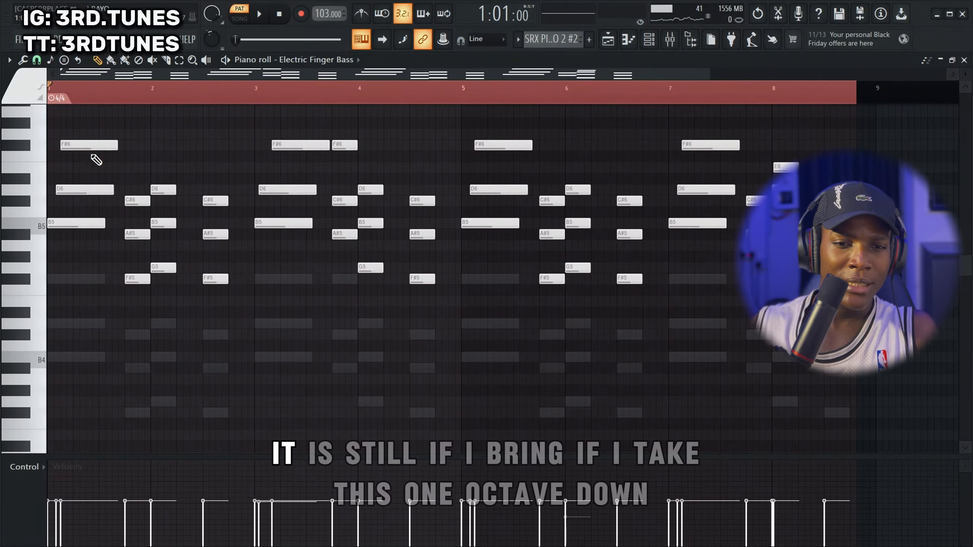
Lower the first Electric Finger Bass chord by one octave to compare it with the piano chord, and raise it back
{"action": "left_click_drag", "start_coordinate": [95, 149], "coordinate": [72, 305]}
{"action": "key", "text": "ctrl+Down"}
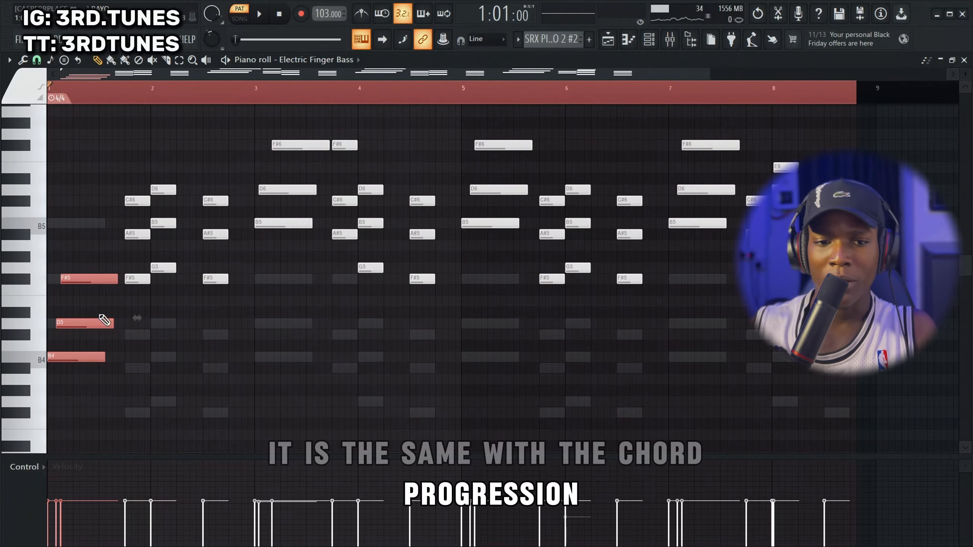
{"action": "scroll", "coordinate": [104, 320], "scroll_direction": "up", "scroll_amount": 5}
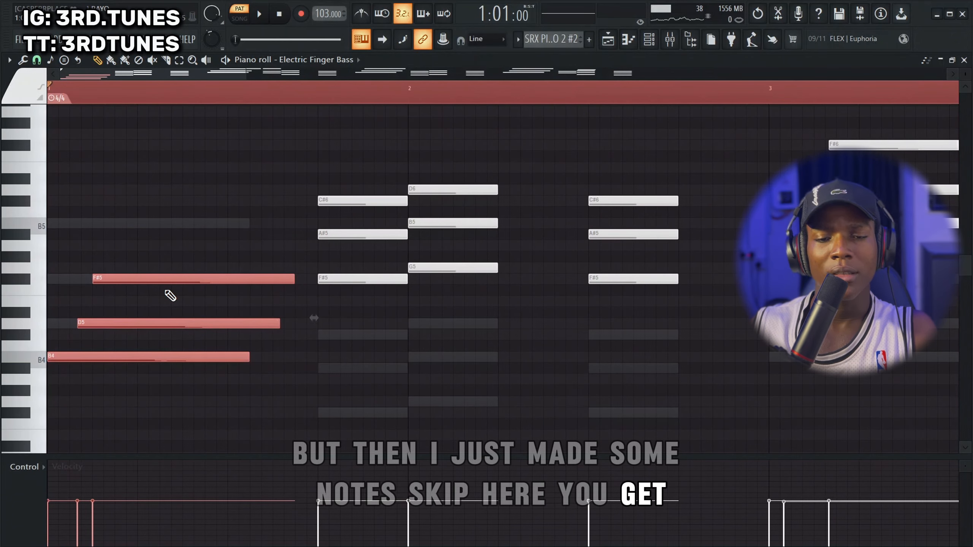
{"action": "key", "text": "ctrl+Up"}
{"action": "scroll", "coordinate": [154, 297], "scroll_direction": "down", "scroll_amount": 5}
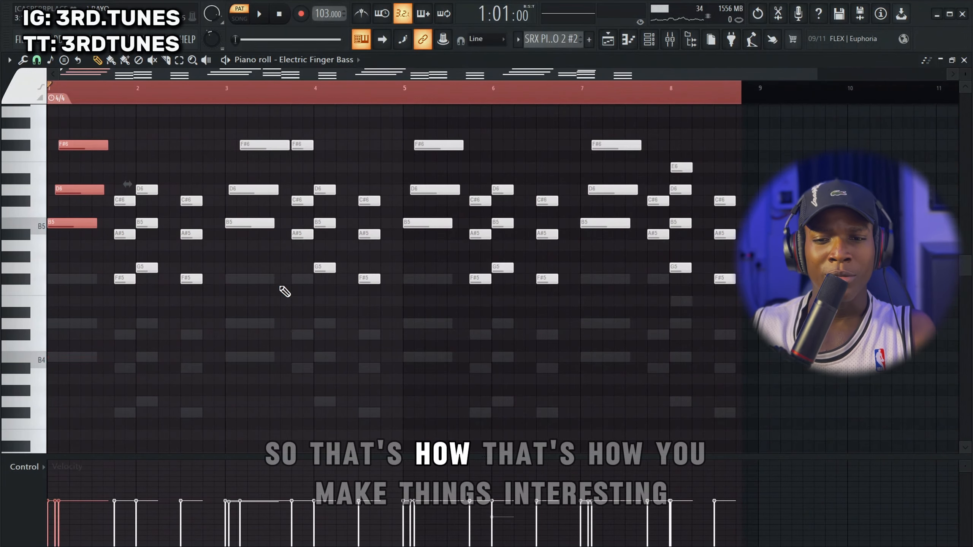
Play the Electric Finger Bass part in the piano roll and deselect its first chord
{"action": "key", "text": "space"}
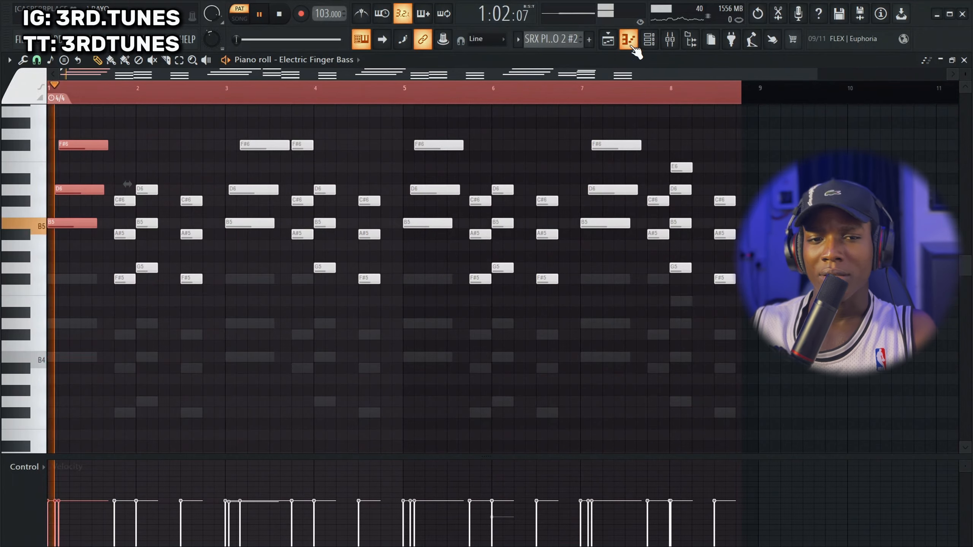
{"action": "left_click", "coordinate": [549, 305]}
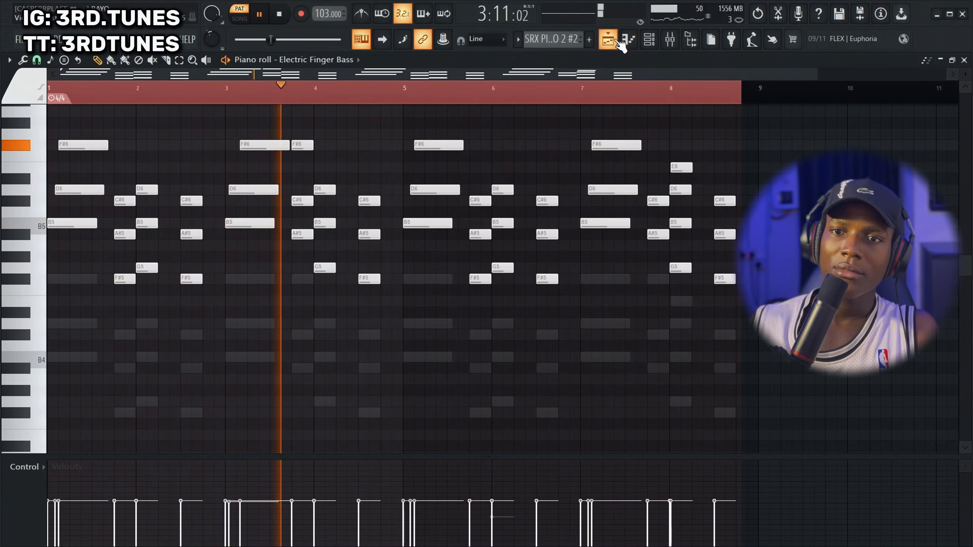
{"action": "key", "text": "space"}
Return to the channel rack and, with SRX PIANO 2 unmuted, play it together with Electric Finger Bass
{"action": "left_click", "coordinate": [630, 41]}
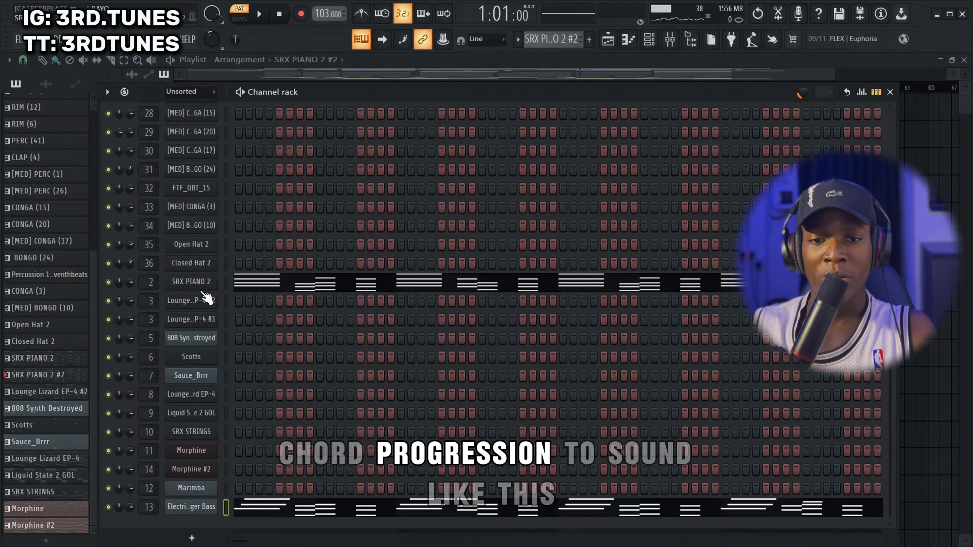
{"action": "key", "text": "space"}
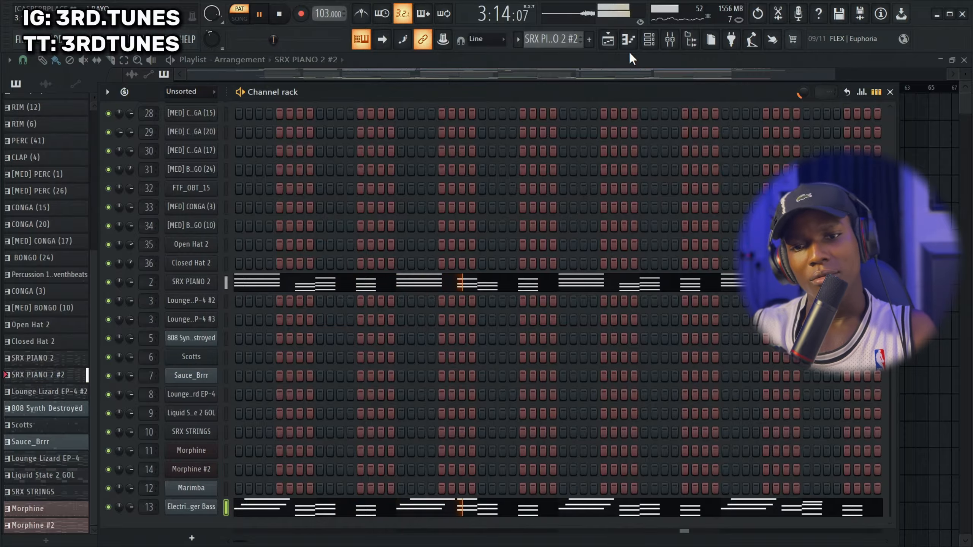
{"action": "key", "text": "space"}
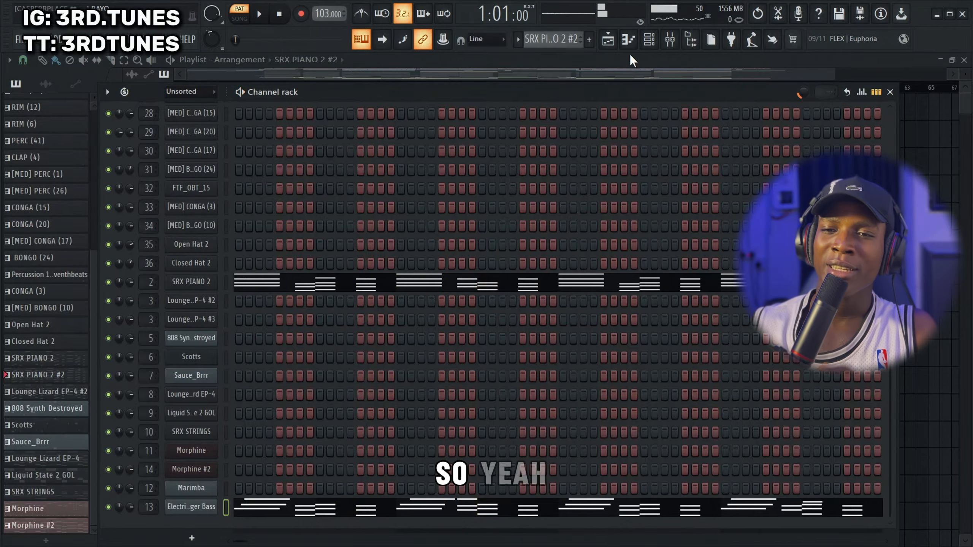
Return to the playlist, place the playhead just before bar 5, and open the Liquid State 2 GOL clip's notes in the piano roll
{"action": "left_click", "coordinate": [608, 39]}
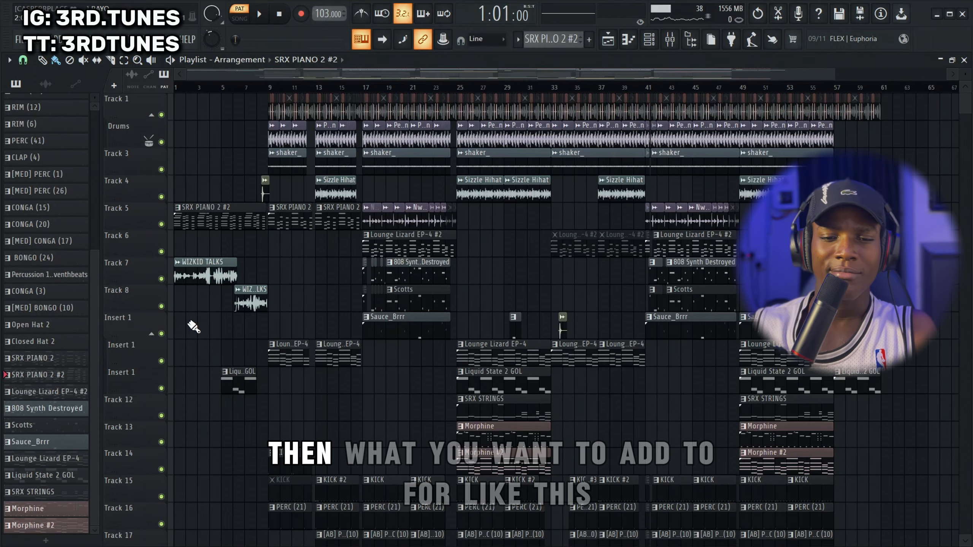
{"action": "scroll", "coordinate": [191, 326], "scroll_direction": "up", "scroll_amount": 5}
{"action": "left_click", "coordinate": [292, 85]}
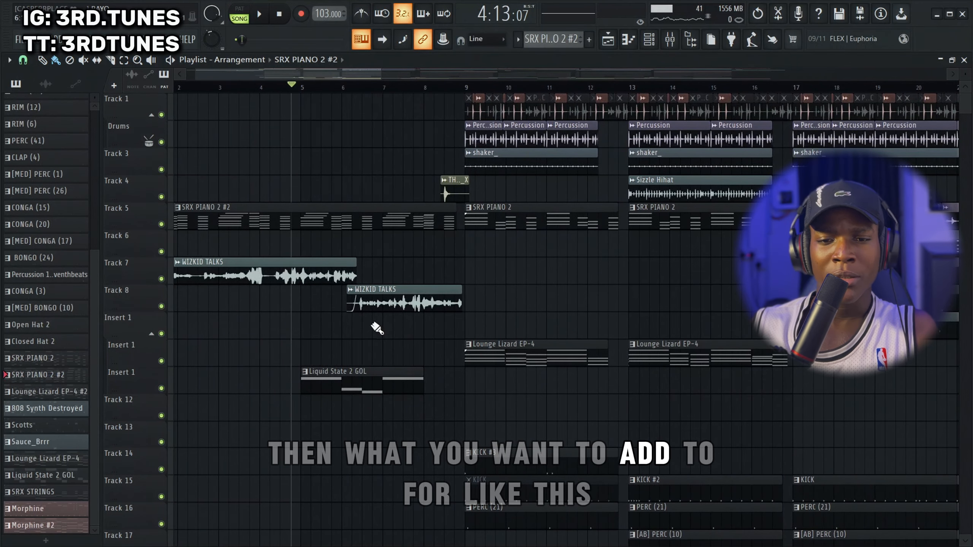
{"action": "left_click_drag", "start_coordinate": [315, 360], "coordinate": [344, 365]}
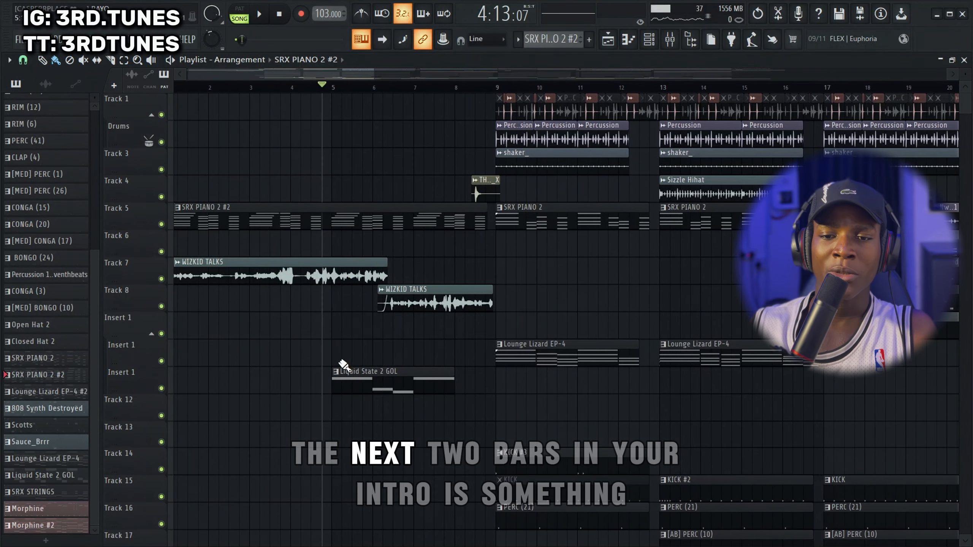
{"action": "double_click", "coordinate": [353, 391]}
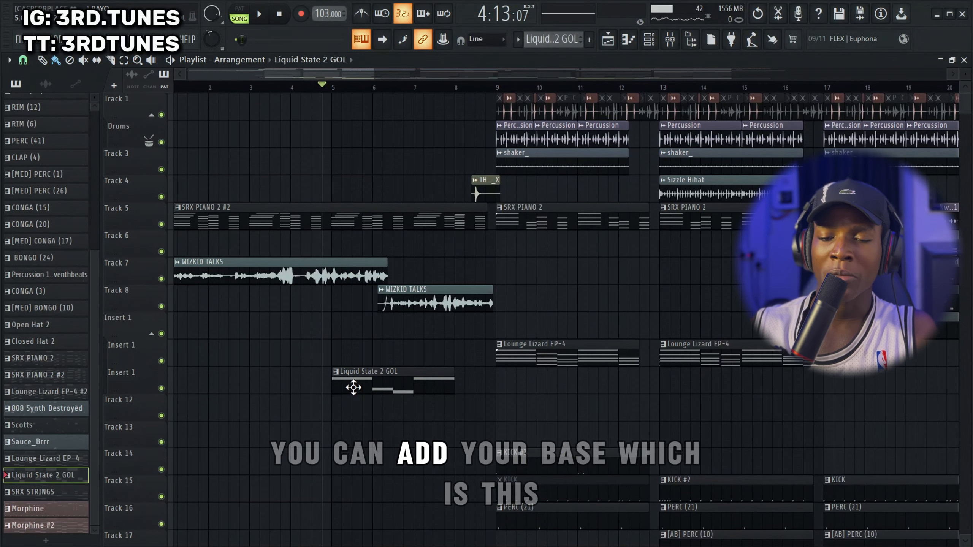
View the Liquid State 2 GOL instrument's plugin settings from the channel rack, and close both windows
{"action": "left_click", "coordinate": [660, 41]}
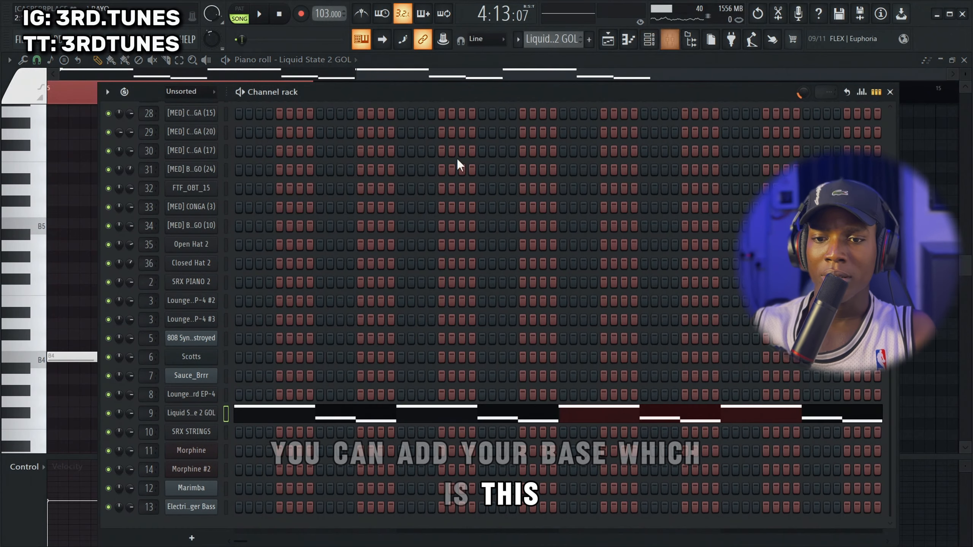
{"action": "left_click", "coordinate": [178, 419]}
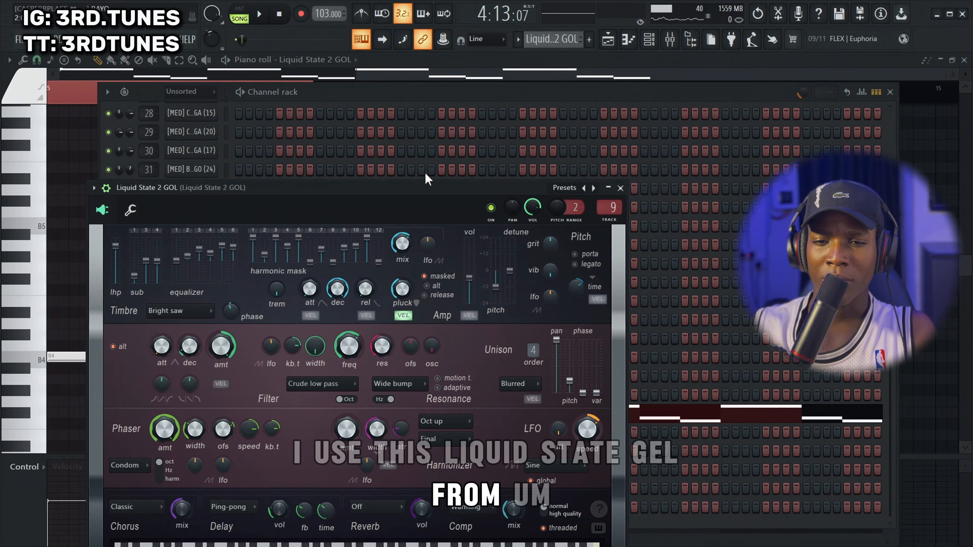
{"action": "left_click_drag", "start_coordinate": [426, 175], "coordinate": [449, 96]}
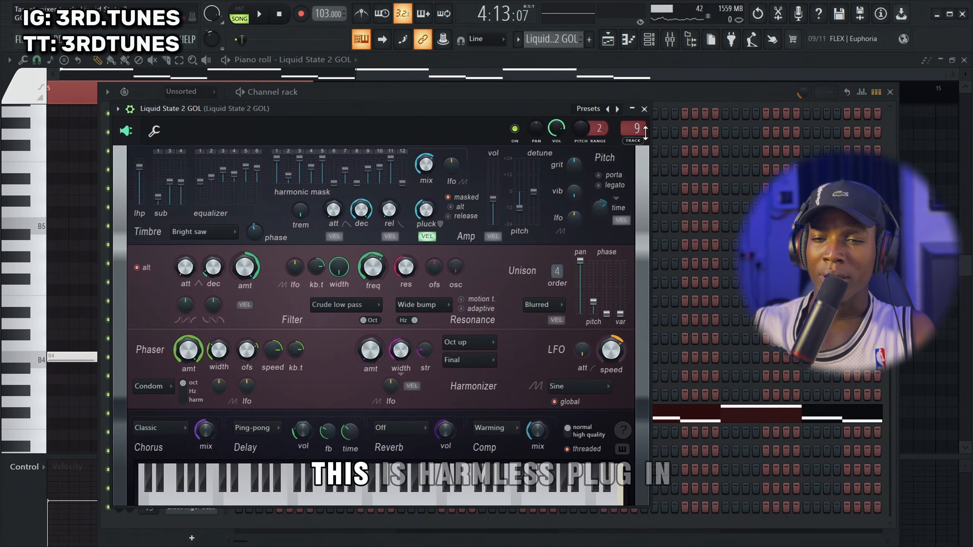
{"action": "left_click", "coordinate": [644, 109]}
{"action": "key", "text": "F6"}
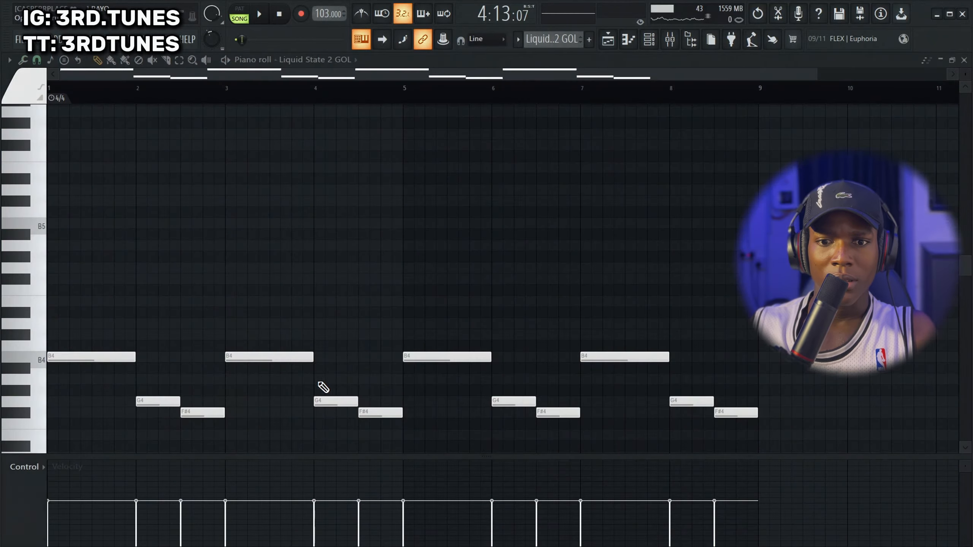
Play the song from just before bar 5 with the Liquid State 2 GOL notes in view, stop it, and return to the playlist
{"action": "key", "text": "space"}
{"action": "scroll", "coordinate": [322, 299], "scroll_direction": "down", "scroll_amount": 3}
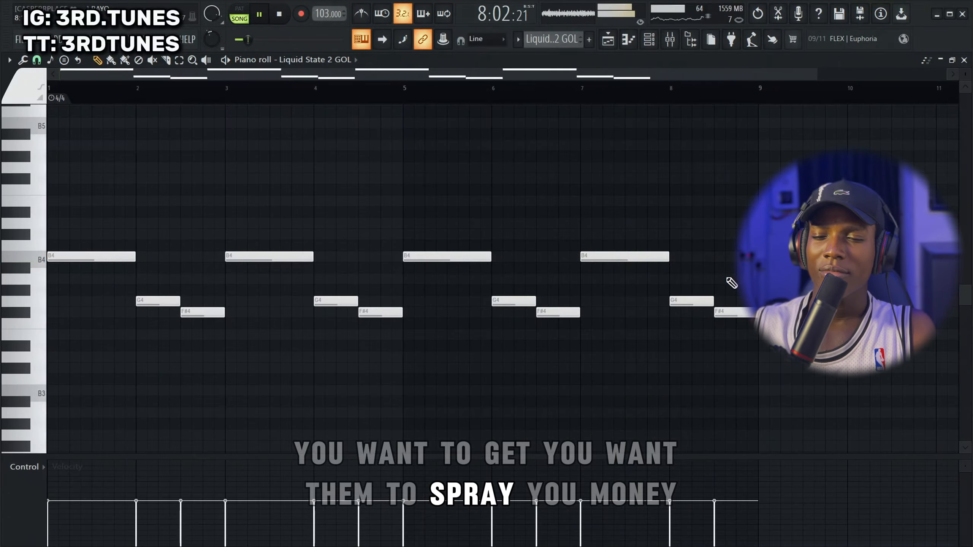
{"action": "key", "text": "space"}
{"action": "left_click", "coordinate": [608, 38]}
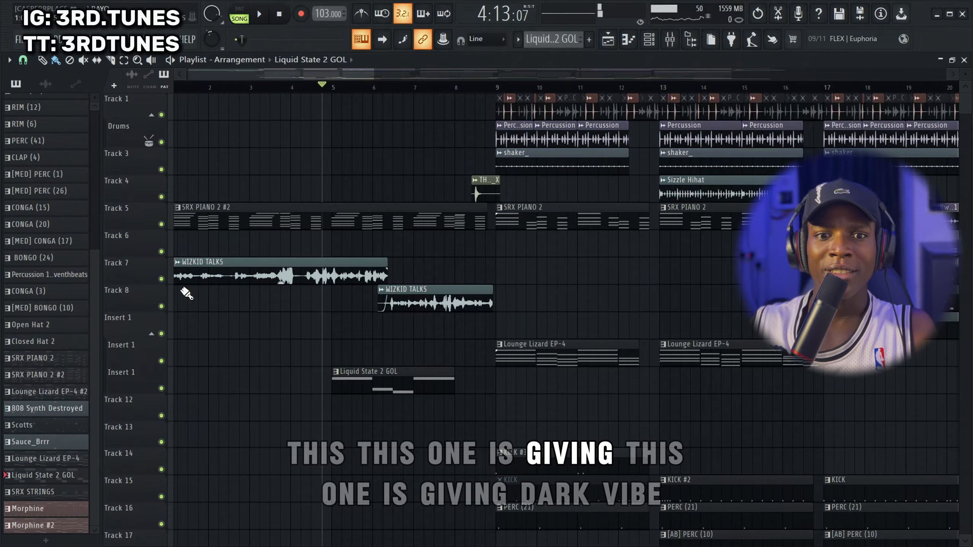
Play the soloed Lounge Lizard EP-4 track from just before bar 9 and examine its notes in the piano roll
{"action": "scroll", "coordinate": [459, 298], "scroll_direction": "down", "scroll_amount": 4}
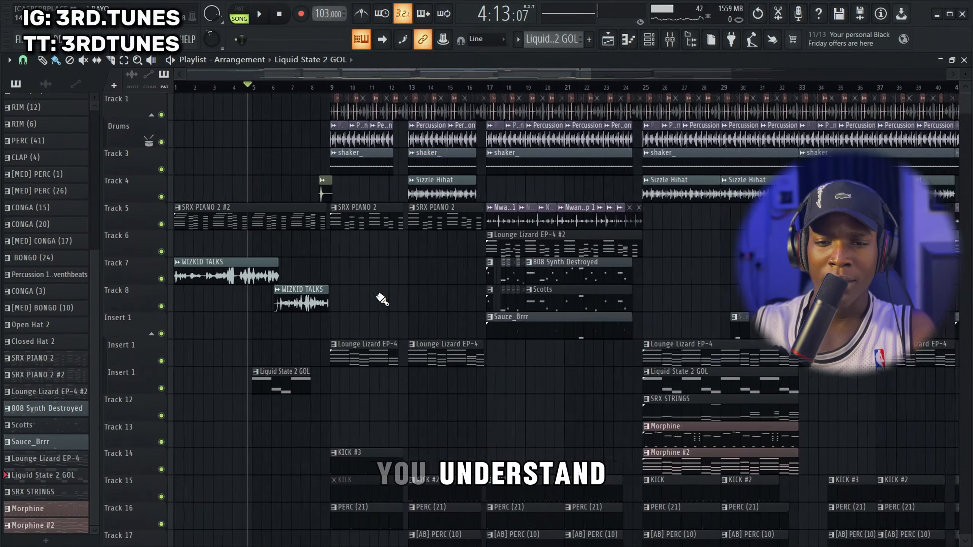
{"action": "scroll", "coordinate": [360, 264], "scroll_direction": "down", "scroll_amount": 1}
{"action": "left_click", "coordinate": [316, 87]}
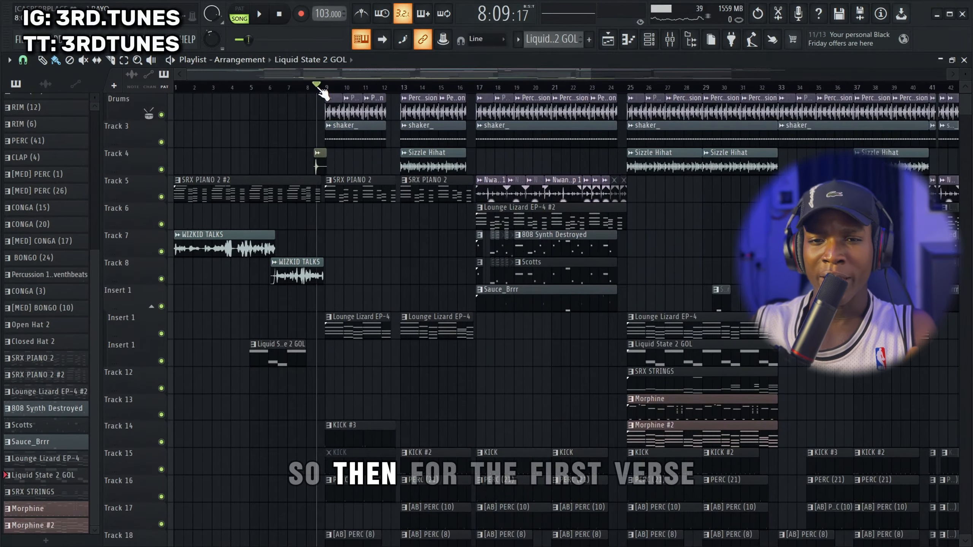
{"action": "left_click", "coordinate": [161, 333], "text": "ctrl"}
{"action": "key", "text": "space"}
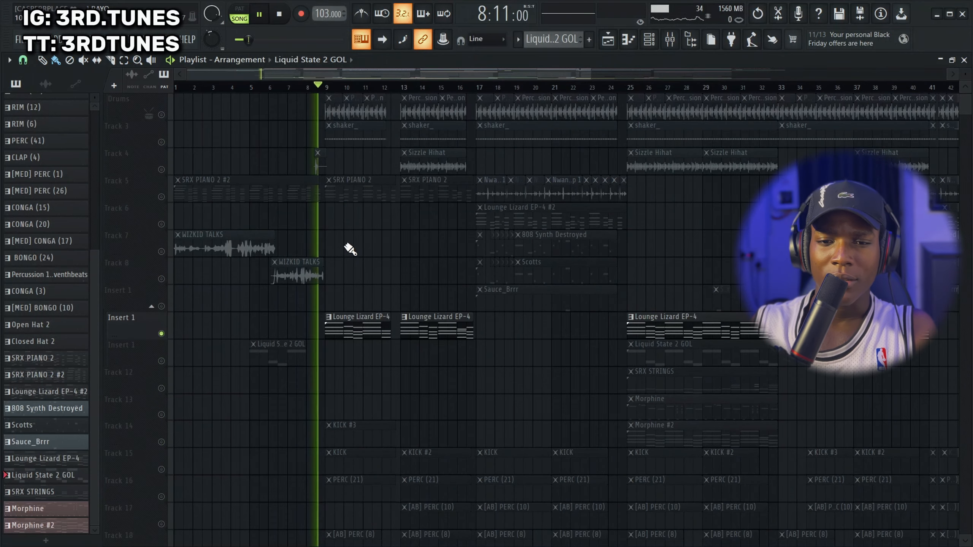
{"action": "scroll", "coordinate": [347, 247], "scroll_direction": "up", "scroll_amount": 3}
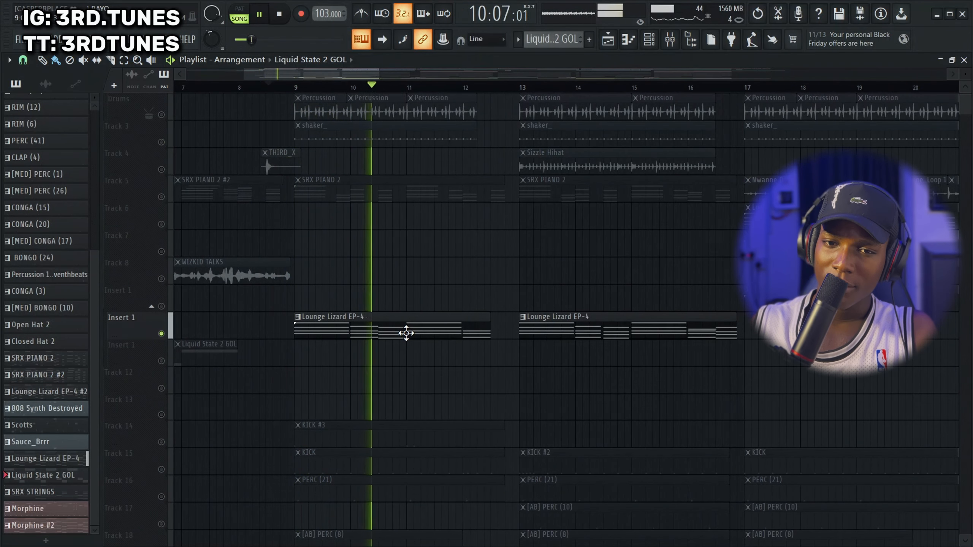
{"action": "key", "text": "space"}
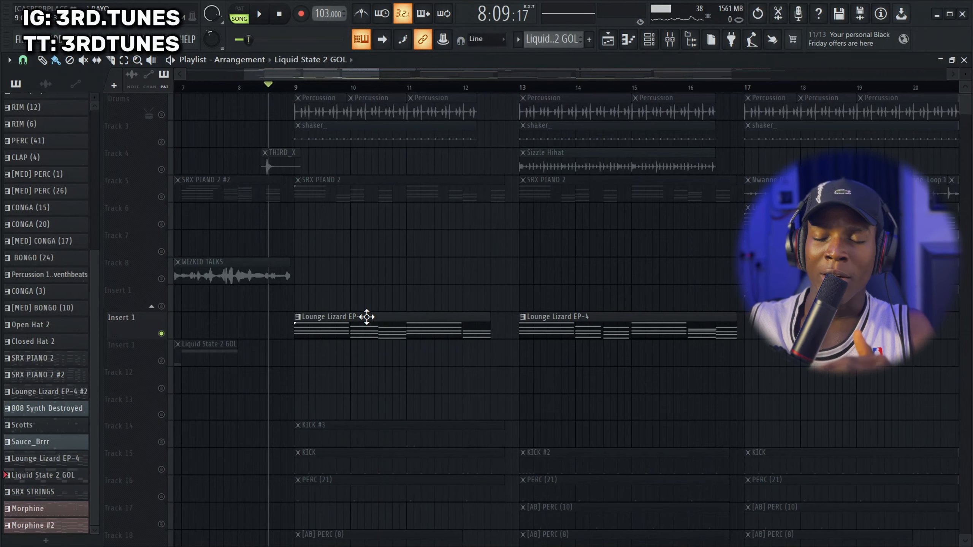
{"action": "left_click", "coordinate": [359, 339]}
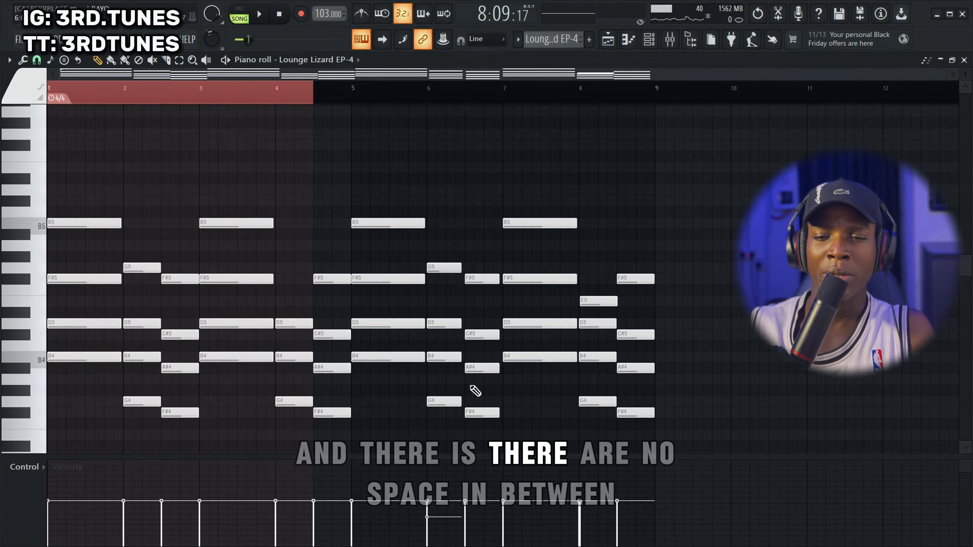
{"action": "left_click", "coordinate": [611, 42]}
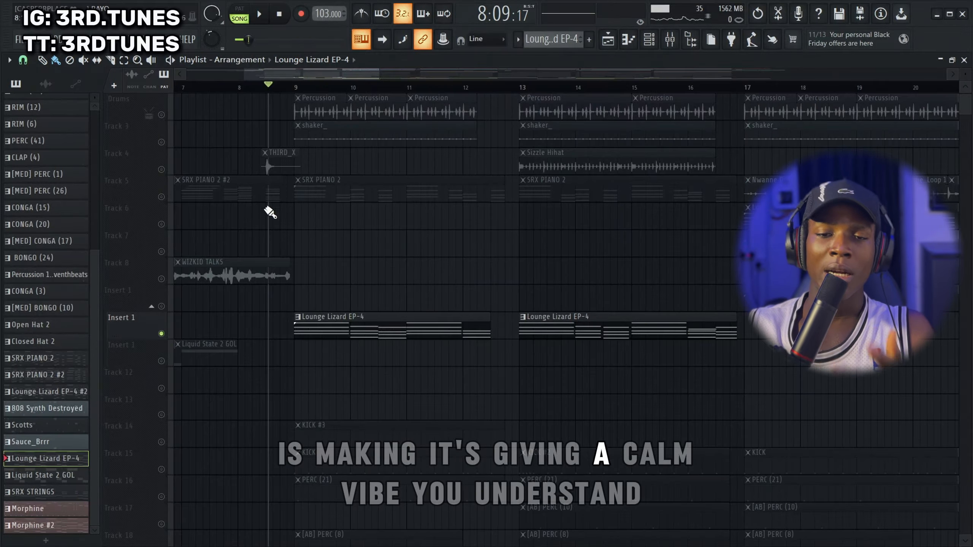
Unmute Track 5 and play the SRX PIANO 2 chords together with Lounge Lizard EP-4 from just before bar 9
{"action": "right_click", "coordinate": [163, 194]}
{"action": "right_click", "coordinate": [163, 194]}
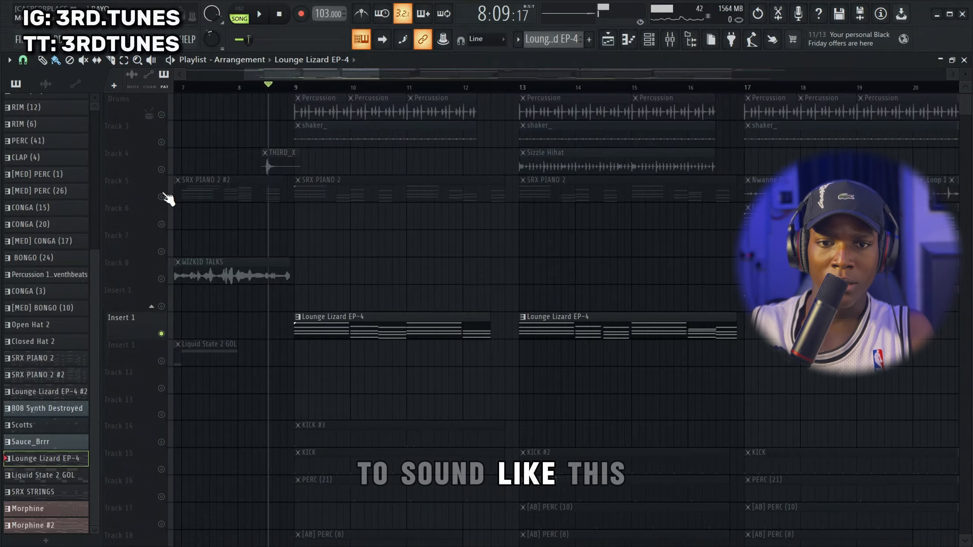
{"action": "left_click", "coordinate": [161, 197]}
{"action": "key", "text": "space"}
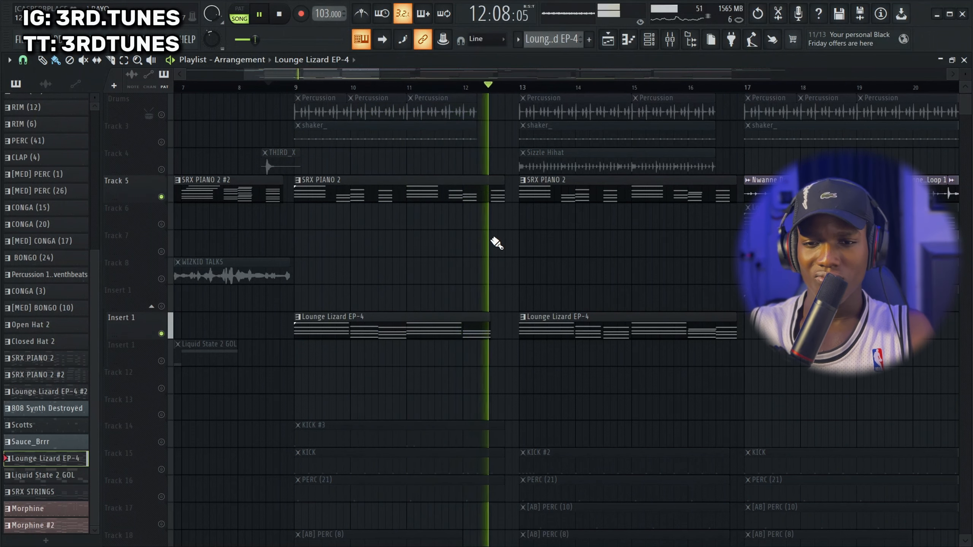
{"action": "key", "text": "space"}
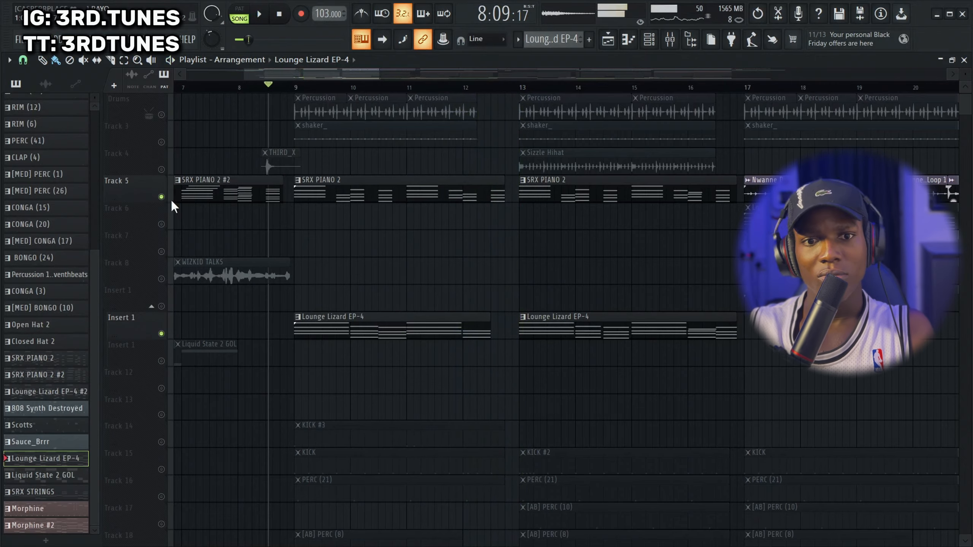
Unmute all playlist tracks and look over the arrangement up to the pre-chorus section
{"action": "left_click", "coordinate": [161, 197], "text": "ctrl"}
{"action": "left_click", "coordinate": [161, 197], "text": "ctrl"}
{"action": "scroll", "coordinate": [472, 197], "scroll_direction": "down", "scroll_amount": 8}
{"action": "scroll", "coordinate": [485, 196], "scroll_direction": "up", "scroll_amount": 3}
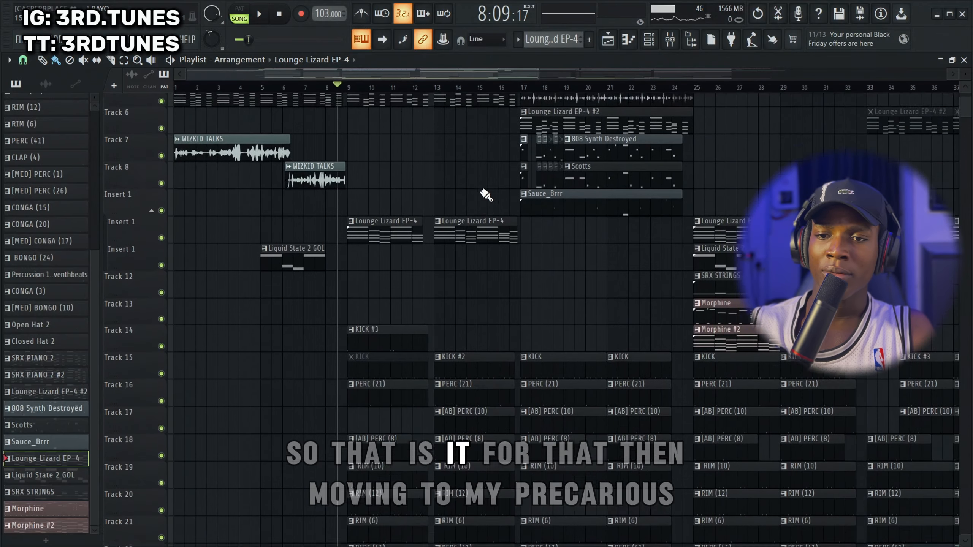
{"action": "scroll", "coordinate": [443, 147], "scroll_direction": "down", "scroll_amount": 2}
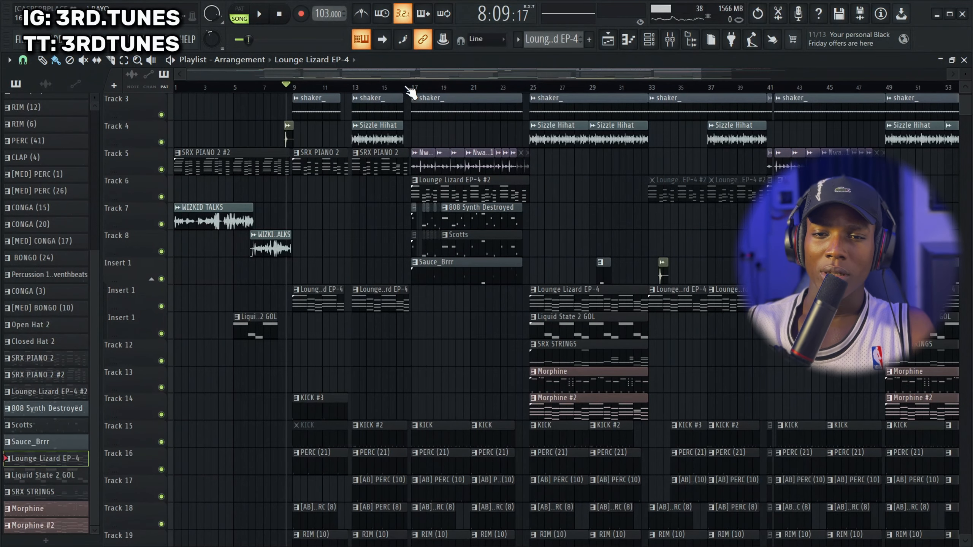
Solo Track 6 and play the Lounge Lizard EP-4 #2 clip from just before bar 17
{"action": "scroll", "coordinate": [418, 159], "scroll_direction": "up", "scroll_amount": 3}
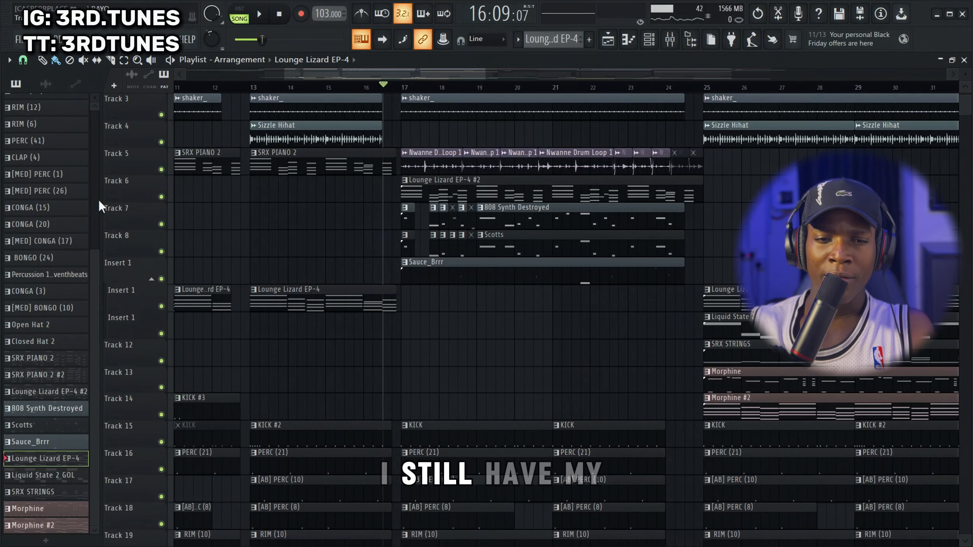
{"action": "right_click", "coordinate": [161, 197]}
{"action": "key", "text": "space"}
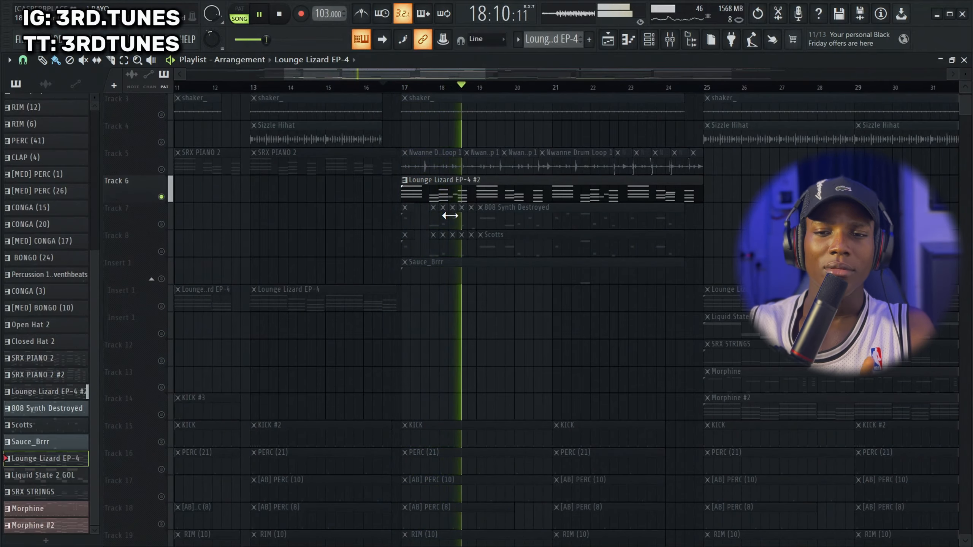
{"action": "key", "text": "space"}
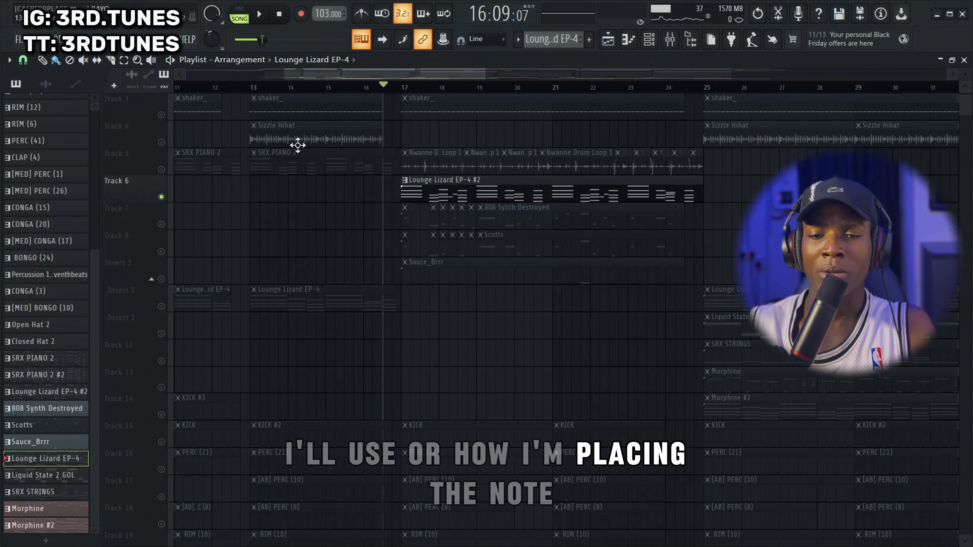
Open the Lounge Lizard EP-4 #2 clip in the piano roll and play its notes
{"action": "double_click", "coordinate": [496, 197]}
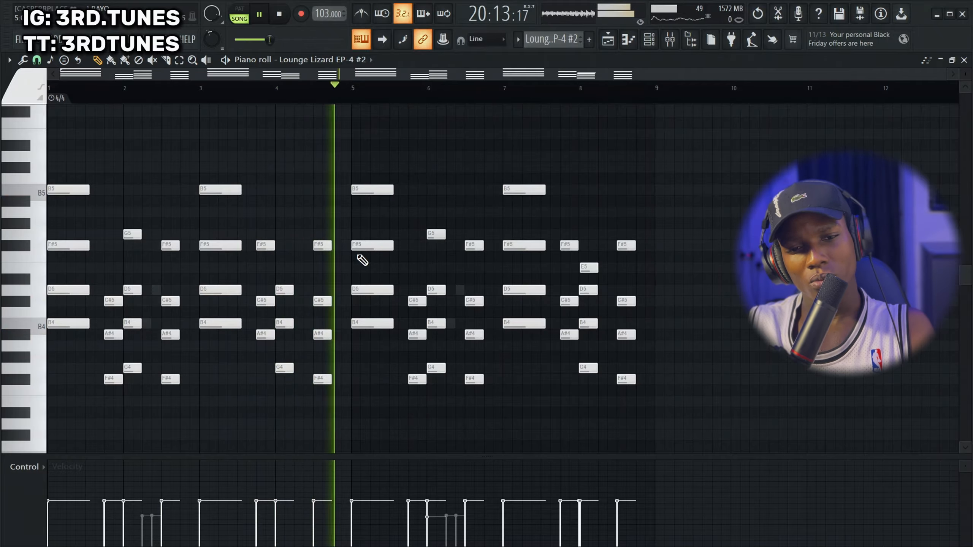
{"action": "key", "text": "space"}
View the SRX PIANO 2 plugin from the channel rack, close it, and play the two layered Lounge Lizard channels
{"action": "left_click", "coordinate": [647, 41]}
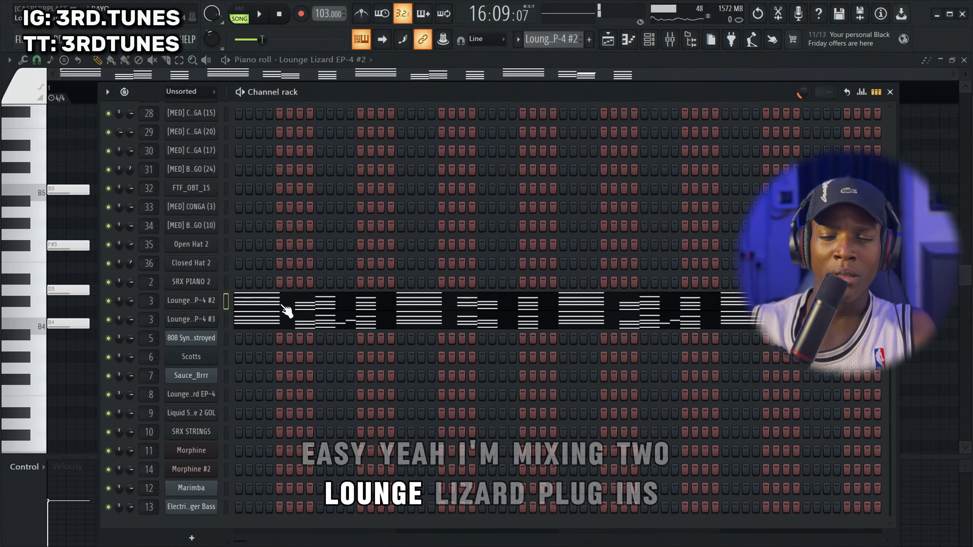
{"action": "left_click", "coordinate": [191, 282]}
{"action": "scroll", "coordinate": [192, 291], "scroll_direction": "up", "scroll_amount": 6}
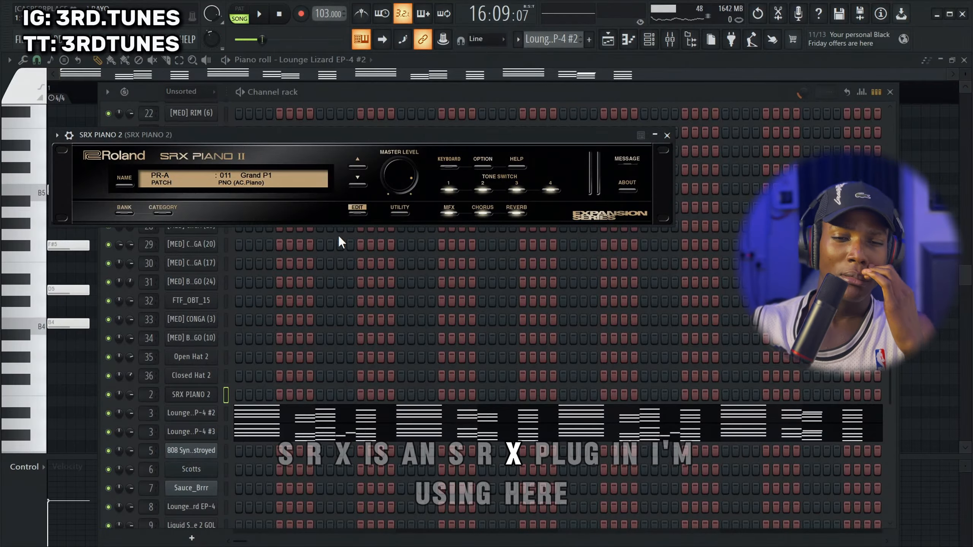
{"action": "left_click", "coordinate": [667, 135]}
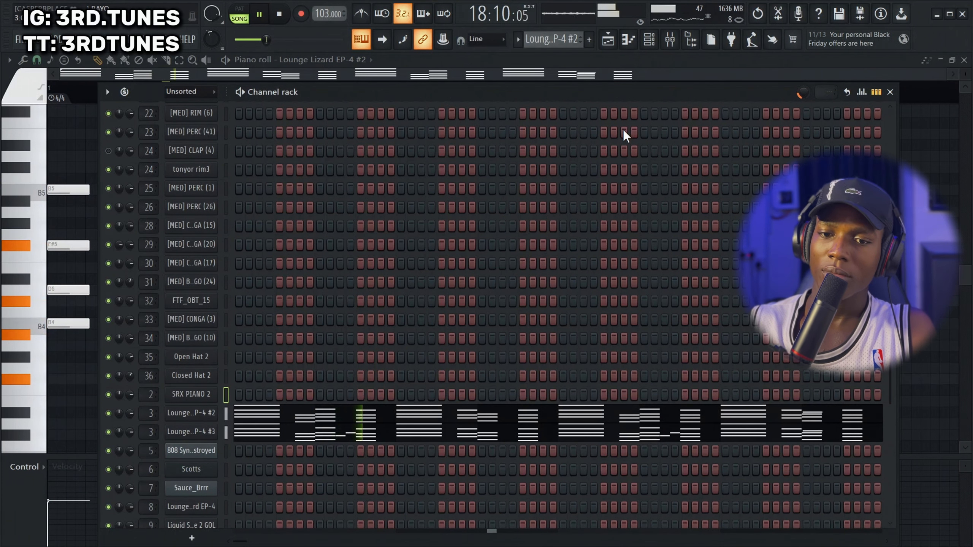
{"action": "key", "text": "space"}
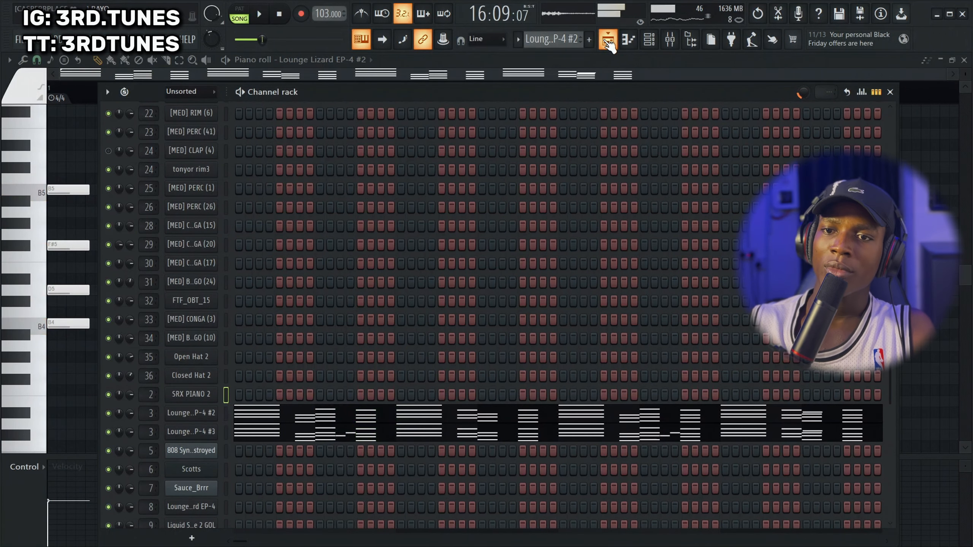
Back in the playlist, unmute Tracks 7 and 8 and play 808 Synth Destroyed and Scotts with Lounge Lizard EP-4 #2
{"action": "left_click", "coordinate": [608, 40]}
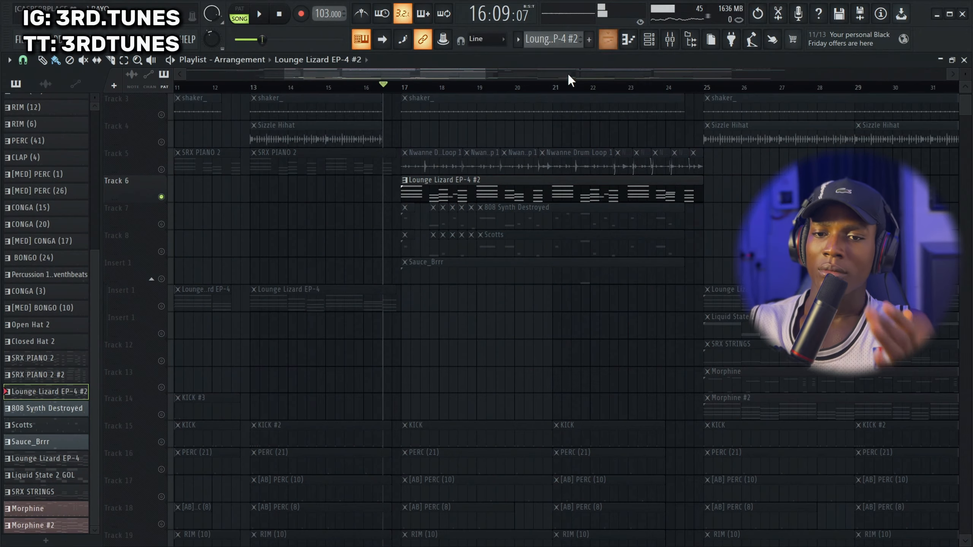
{"action": "left_click", "coordinate": [161, 224]}
{"action": "left_click", "coordinate": [161, 252]}
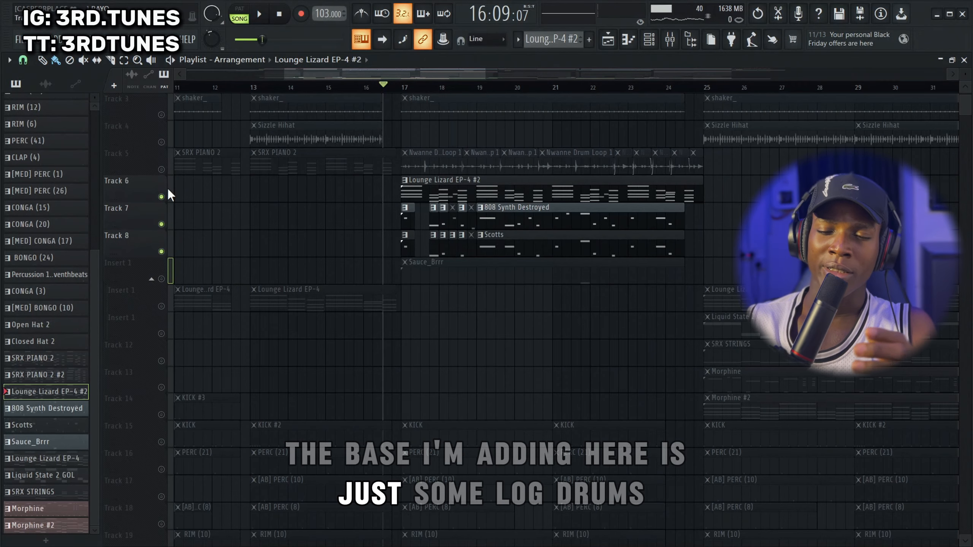
{"action": "key", "text": "space"}
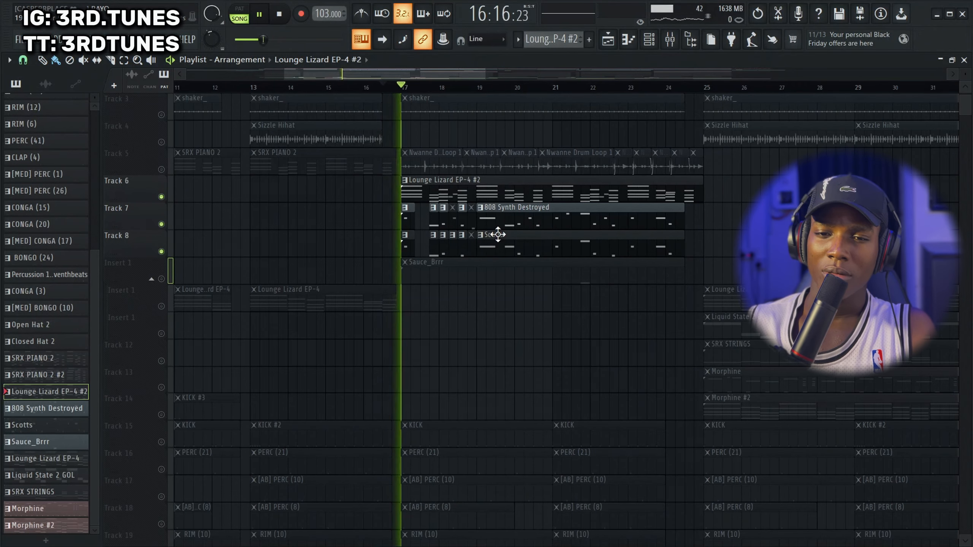
{"action": "scroll", "coordinate": [564, 230], "scroll_direction": "up", "scroll_amount": 4}
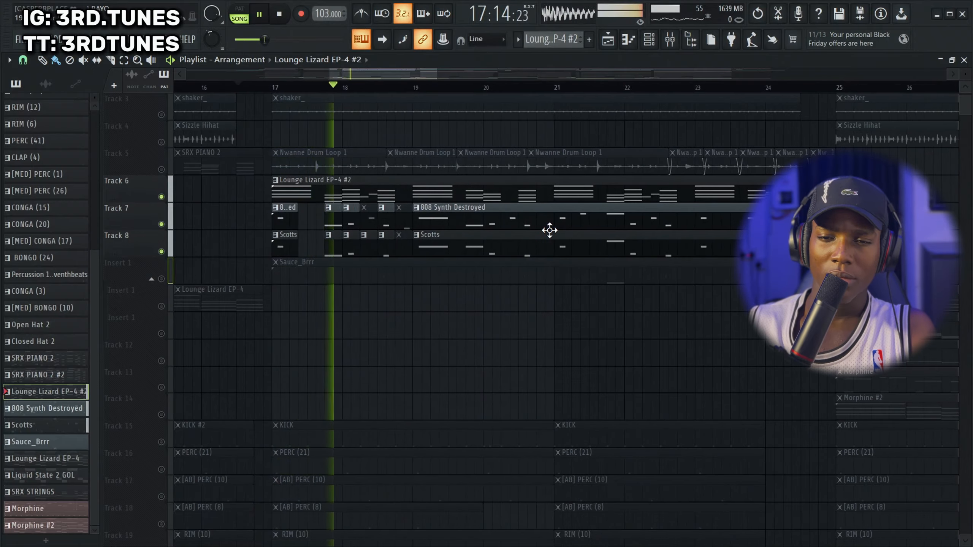
Mute Track 6 to hear only the 808 Synth Destroyed and Scotts log drums, and stop playback
{"action": "left_click", "coordinate": [161, 197]}
{"action": "key", "text": "space"}
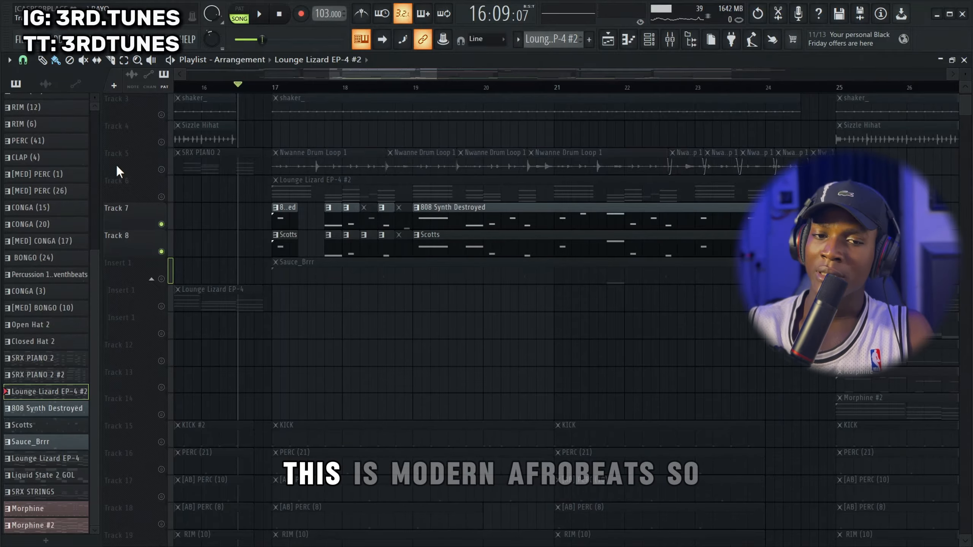
Mute Track 7, play the Scotts log drum on Track 8 by itself, and stop playback
{"action": "left_click", "coordinate": [161, 225]}
{"action": "key", "text": "space"}
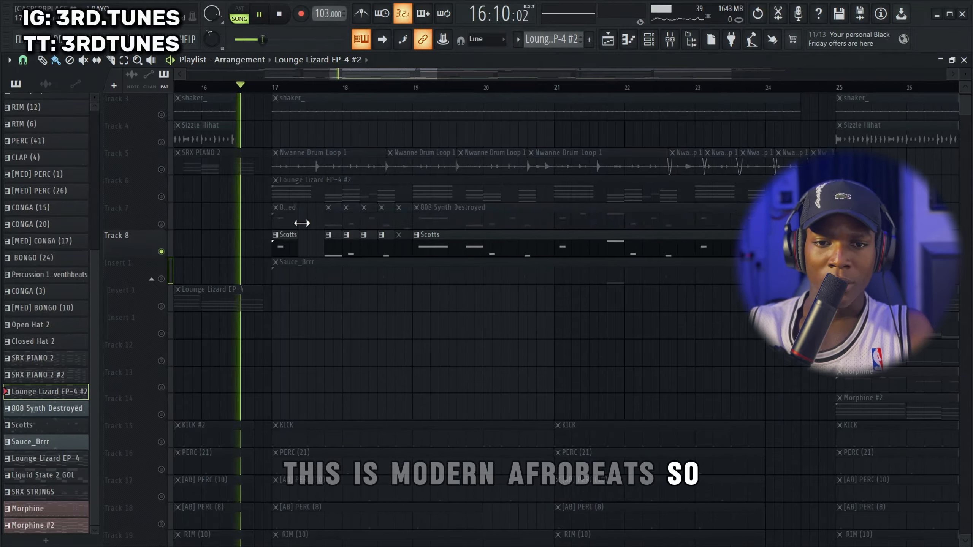
{"action": "scroll", "coordinate": [283, 184], "scroll_direction": "up", "scroll_amount": 2}
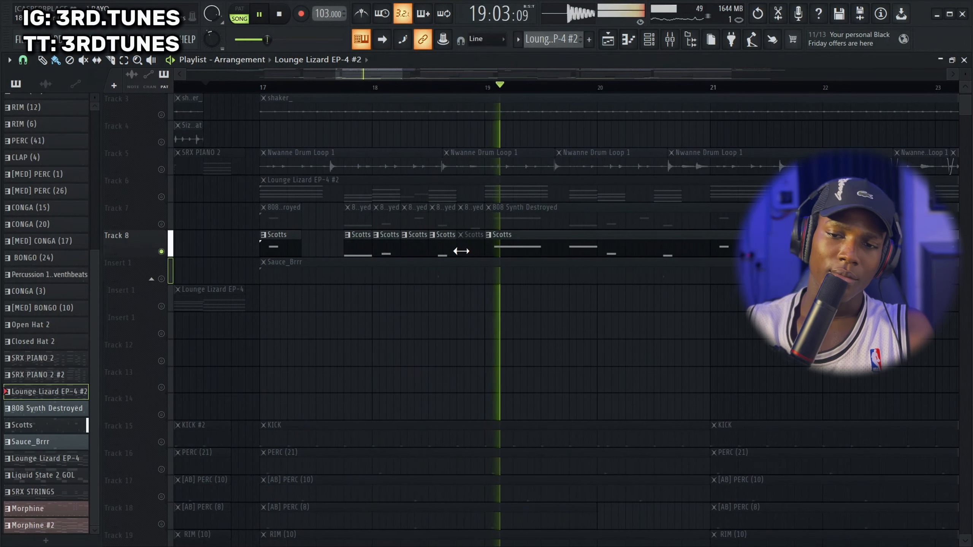
{"action": "key", "text": "space"}
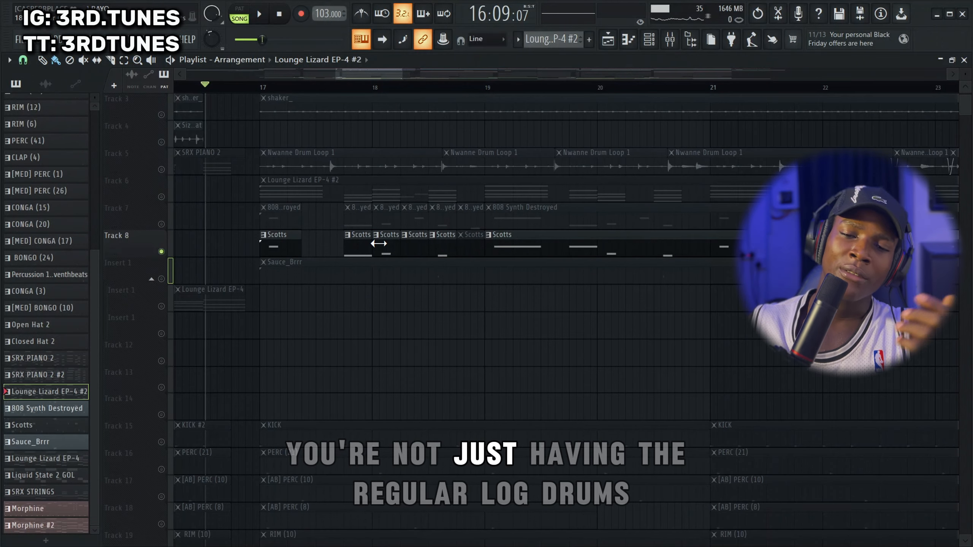
Switch from Track 8 to Track 7 to play 808 Synth Destroyed alone, stop playback, and unmute Track 8
{"action": "left_click", "coordinate": [161, 224]}
{"action": "left_click", "coordinate": [161, 252]}
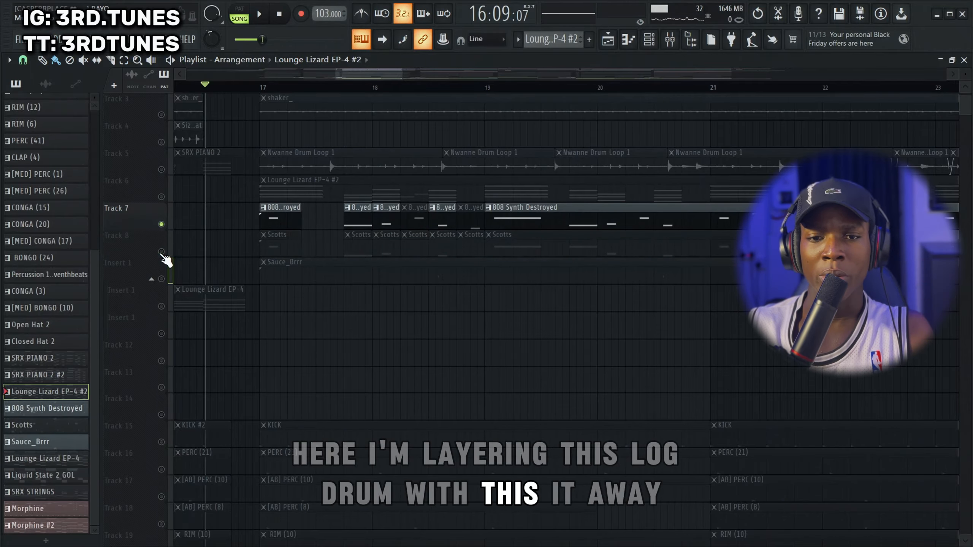
{"action": "key", "text": "space"}
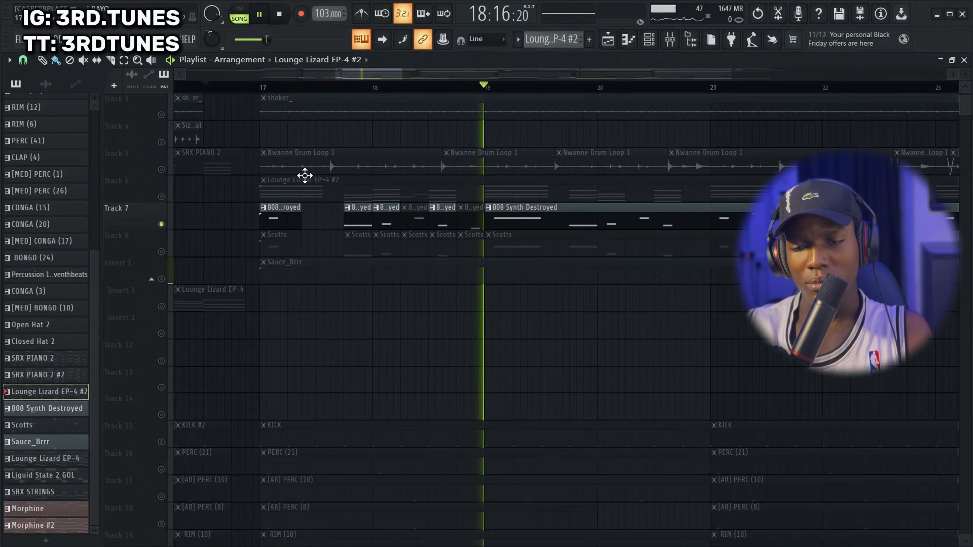
{"action": "key", "text": "space"}
{"action": "left_click", "coordinate": [161, 251]}
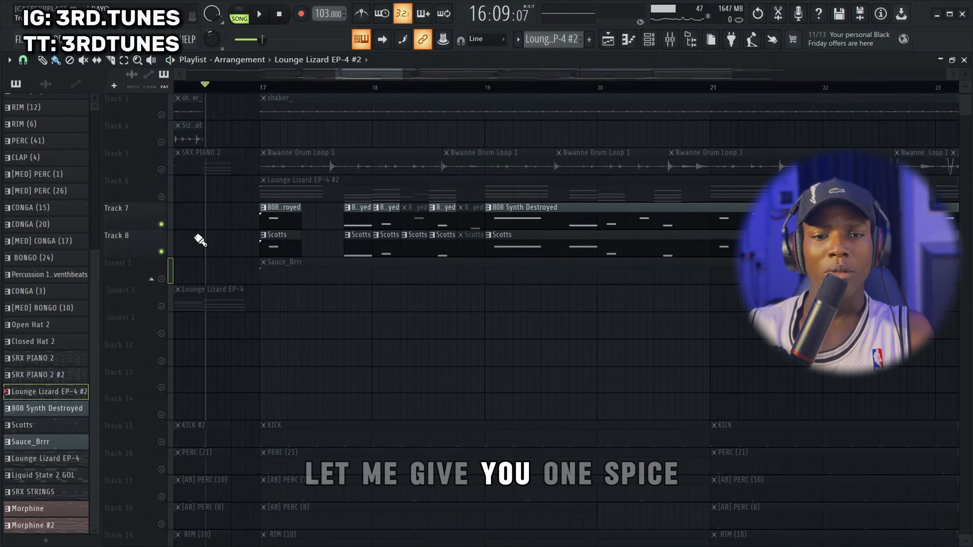
Open the mixer and inspect the effect slots of the Scotts, 808 Synth Destroyed and Sauce_Brrr inserts, playing the log drums briefly
{"action": "left_click", "coordinate": [670, 40]}
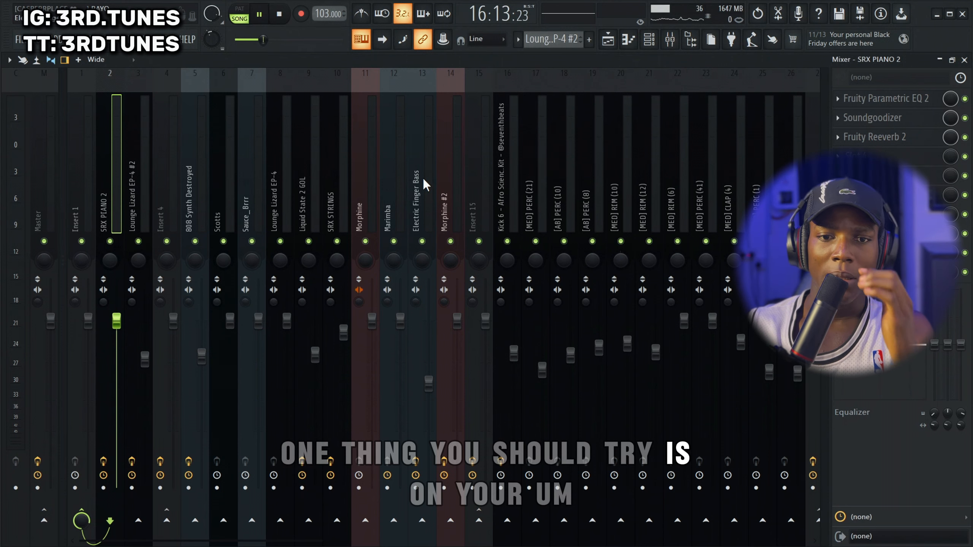
{"action": "key", "text": "space"}
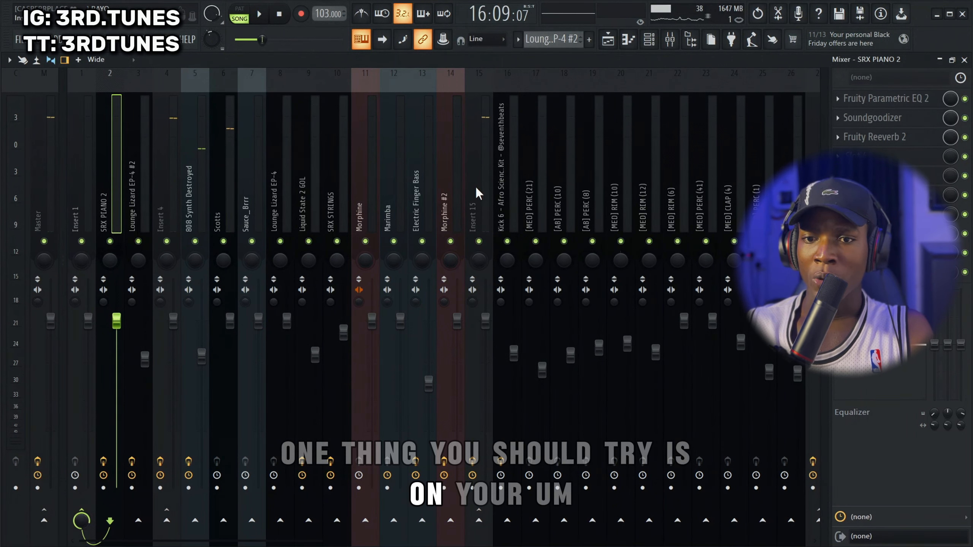
{"action": "left_click", "coordinate": [225, 176]}
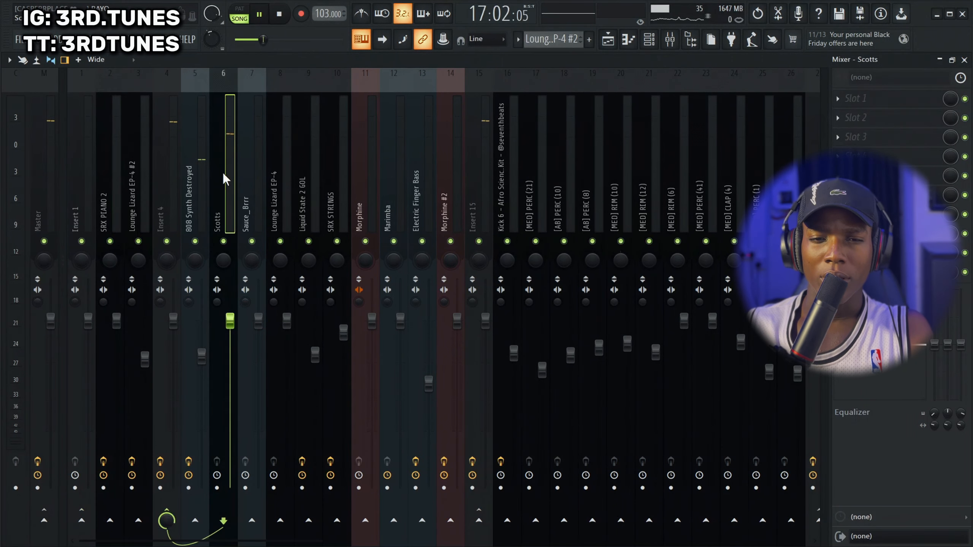
{"action": "key", "text": "space"}
{"action": "left_click", "coordinate": [197, 158]}
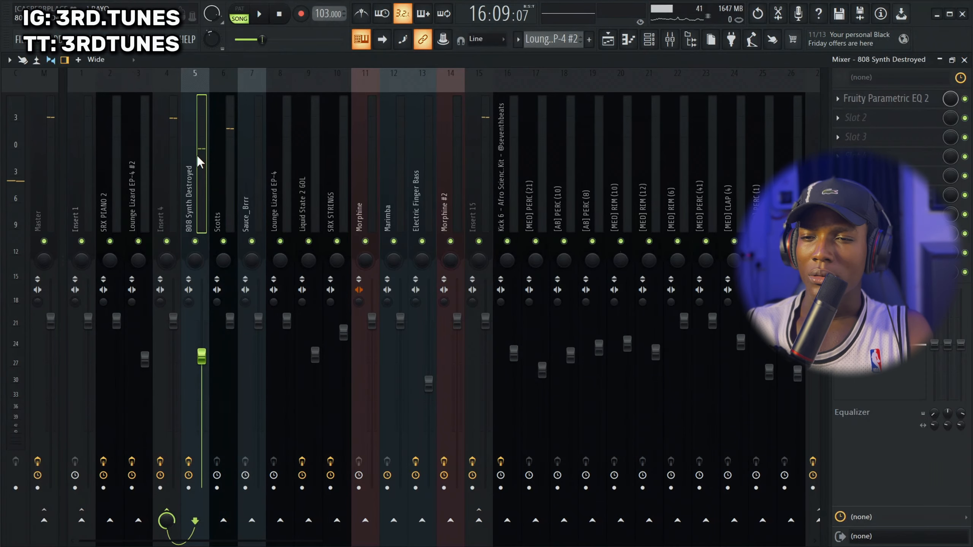
{"action": "left_click", "coordinate": [221, 161]}
{"action": "left_click", "coordinate": [253, 158]}
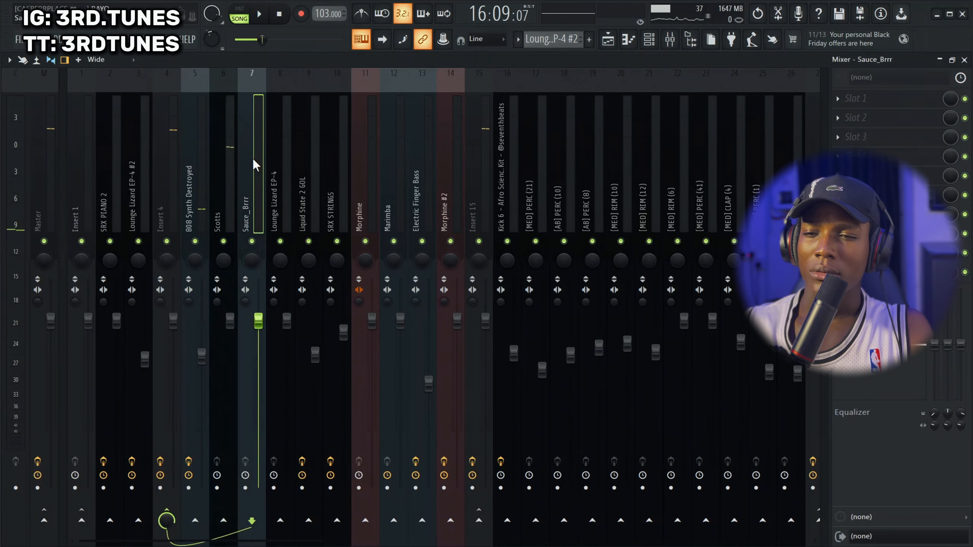
Return to the playlist, unmute the Sauce_Brrr track, and play it with both log drums from just after bar 18
{"action": "left_click", "coordinate": [610, 46]}
{"action": "key", "text": "space"}
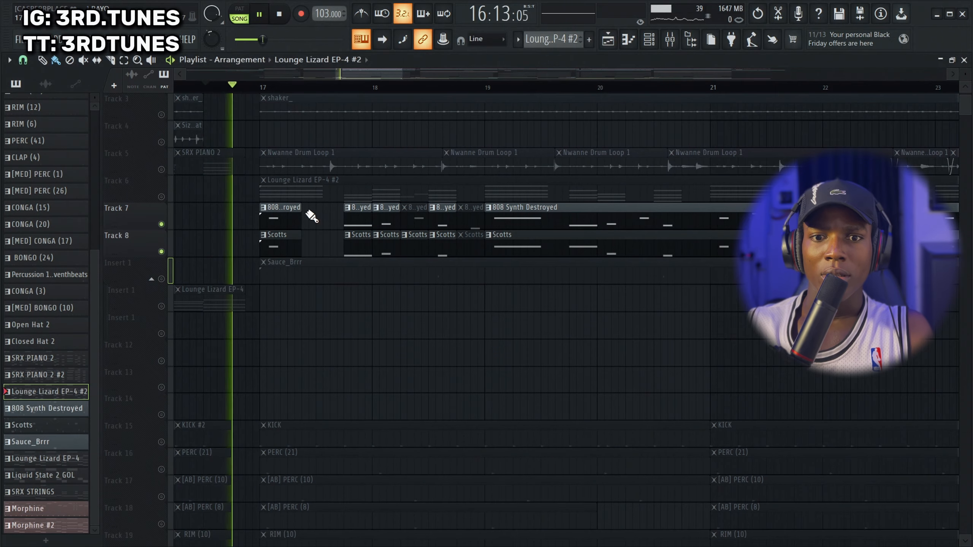
{"action": "key", "text": "space"}
{"action": "left_click", "coordinate": [161, 279]}
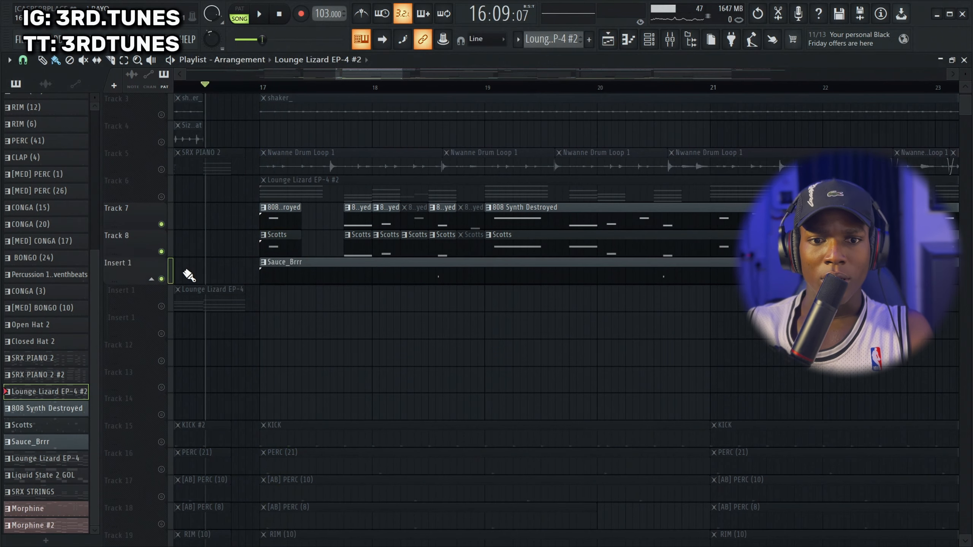
{"action": "scroll", "coordinate": [483, 216], "scroll_direction": "down", "scroll_amount": 5}
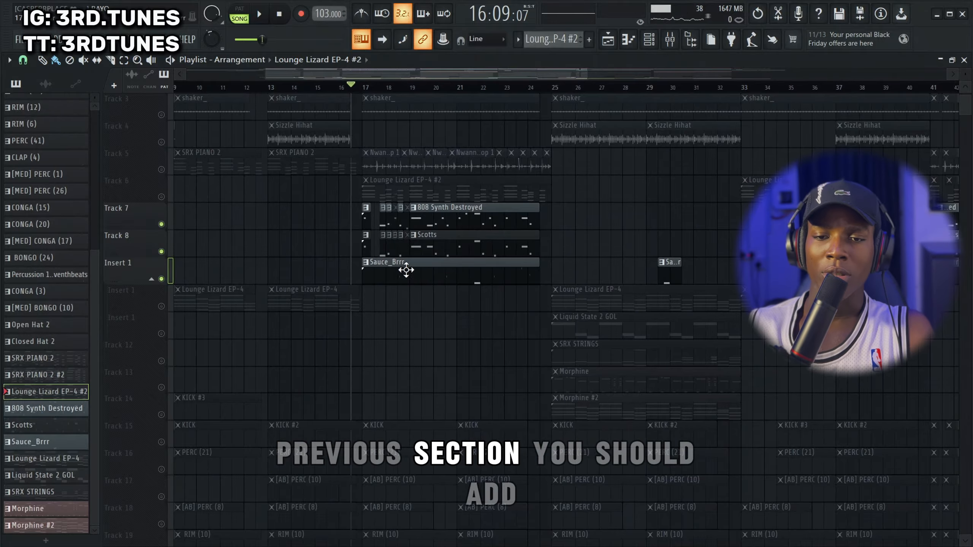
{"action": "scroll", "coordinate": [392, 302], "scroll_direction": "up", "scroll_amount": 5}
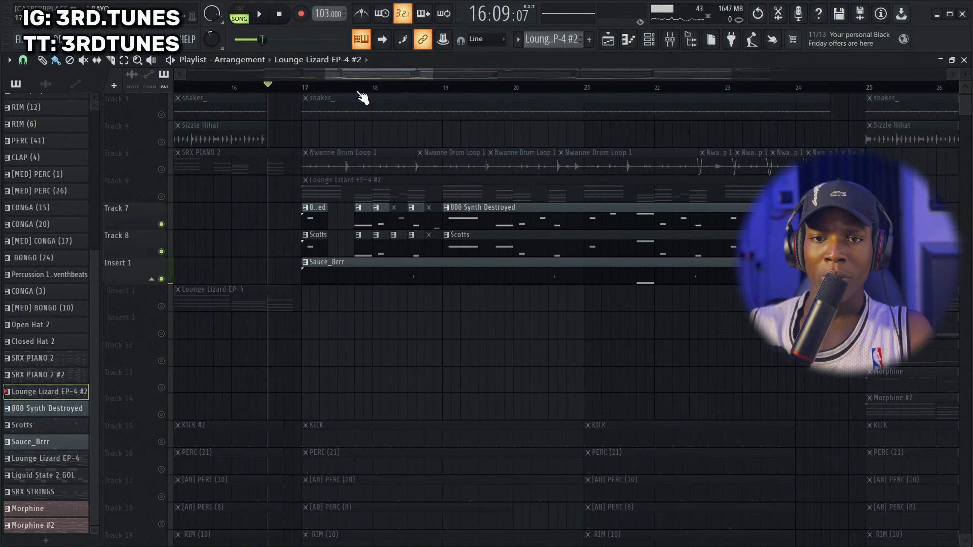
{"action": "left_click", "coordinate": [297, 90]}
{"action": "left_click", "coordinate": [394, 89]}
{"action": "key", "text": "space"}
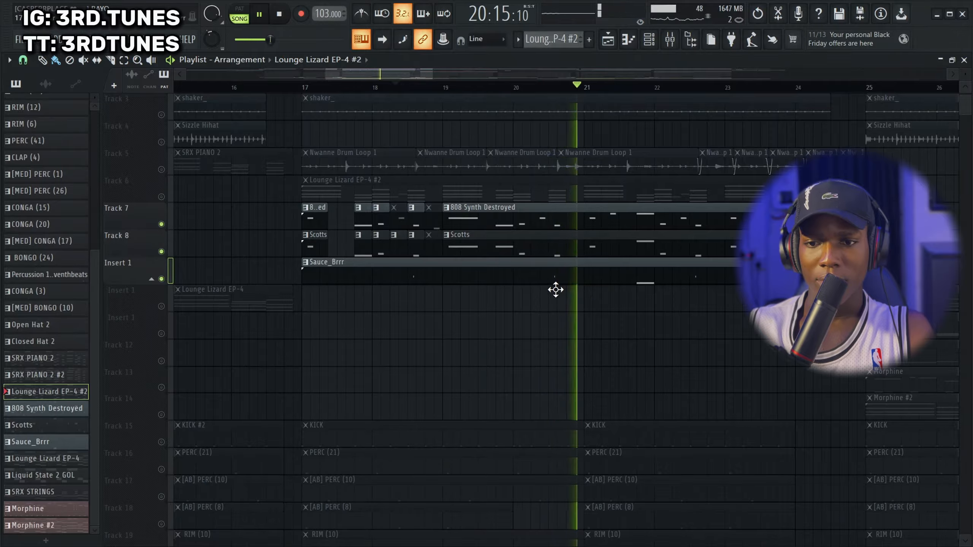
{"action": "key", "text": "space"}
Collapse and re-expand the Insert 1 track group, play Sauce_Brrr soloed, and stop playback
{"action": "left_click", "coordinate": [151, 278]}
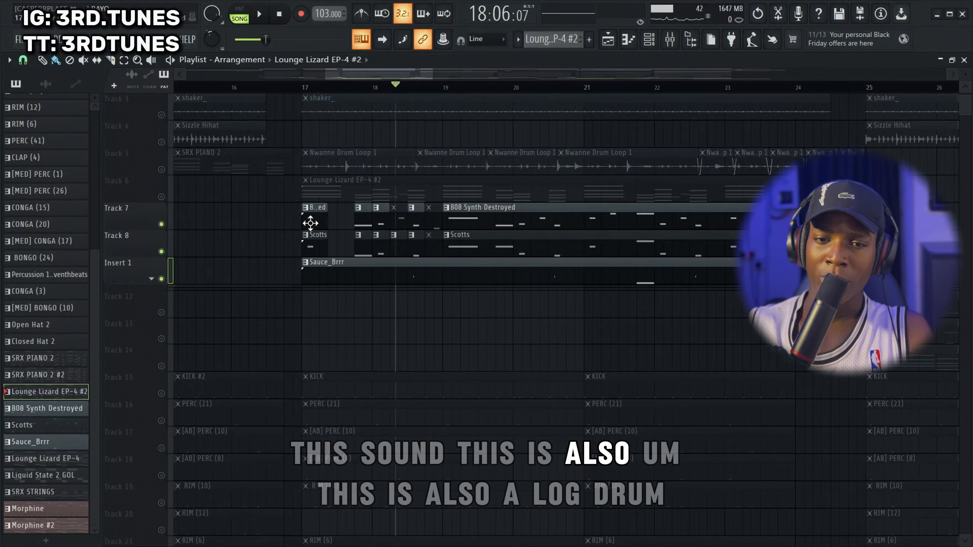
{"action": "left_click", "coordinate": [152, 278]}
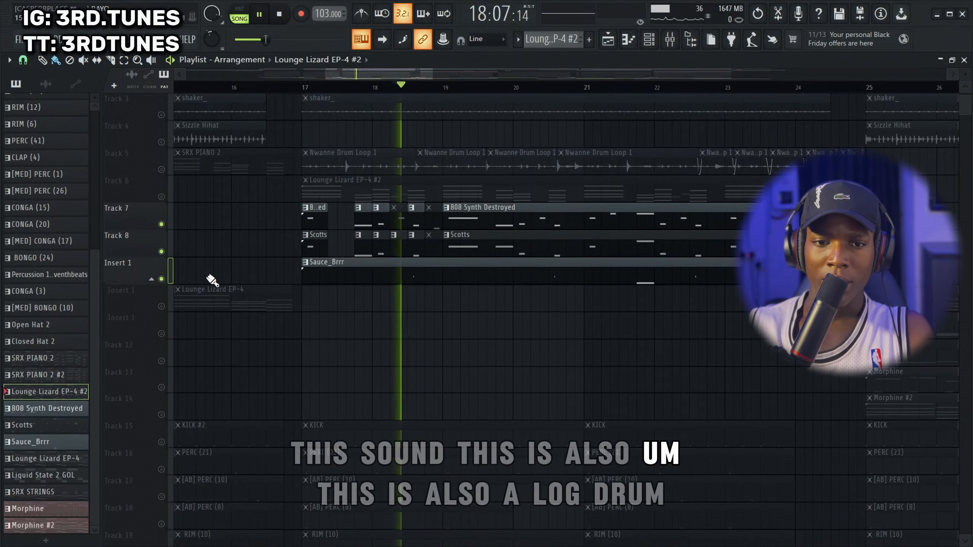
{"action": "left_click", "coordinate": [161, 279], "text": "ctrl"}
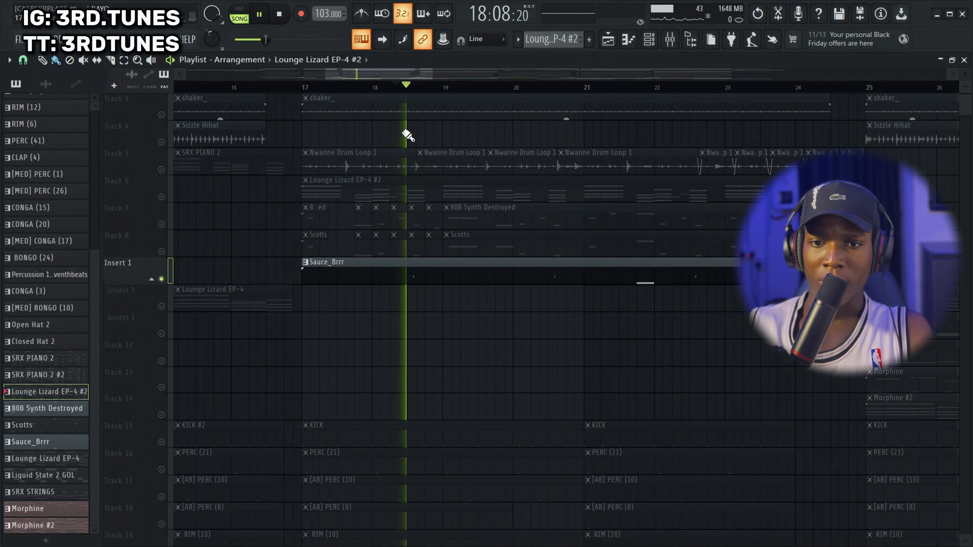
{"action": "key", "text": "space"}
Open the Sauce_Brrr clip in the piano roll, view its Fruity DX10 plugin from the channel rack, and close the plugin
{"action": "double_click", "coordinate": [437, 260]}
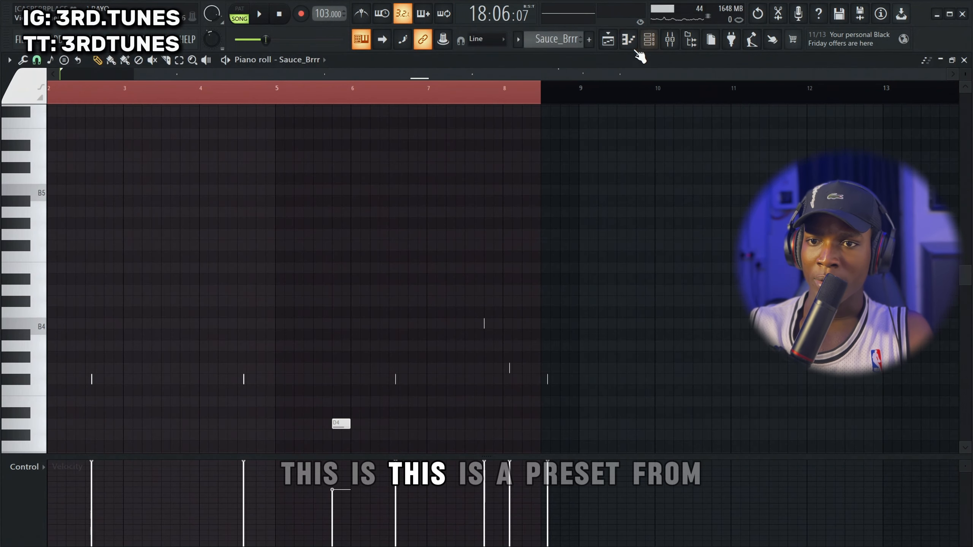
{"action": "left_click", "coordinate": [648, 39]}
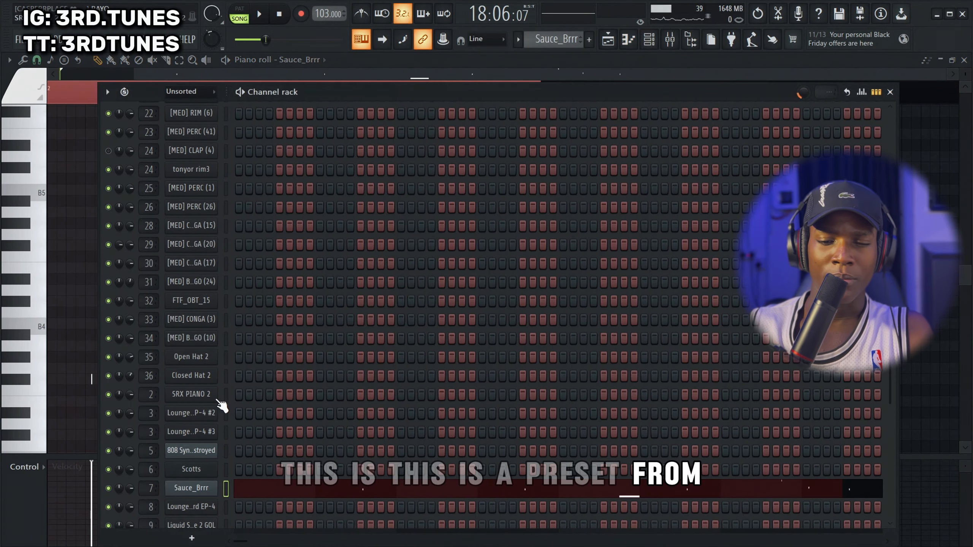
{"action": "left_click", "coordinate": [205, 488]}
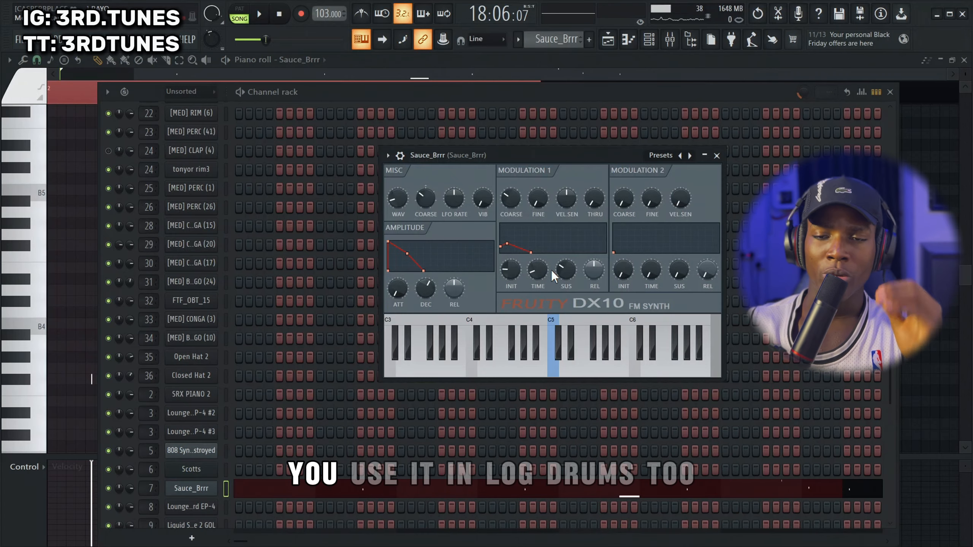
{"action": "left_click", "coordinate": [716, 155]}
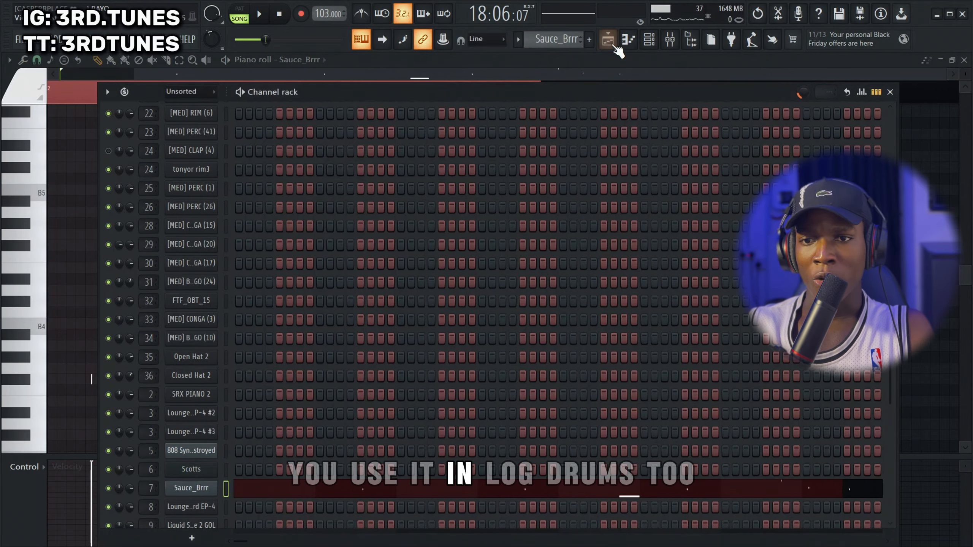
Back in the playlist, unmute Tracks 6, 7 and 8 and play Lounge Lizard EP-4 #2 with the log drums and Sauce_Brrr
{"action": "left_click", "coordinate": [608, 39]}
{"action": "left_click_drag", "start_coordinate": [161, 249], "coordinate": [158, 187]}
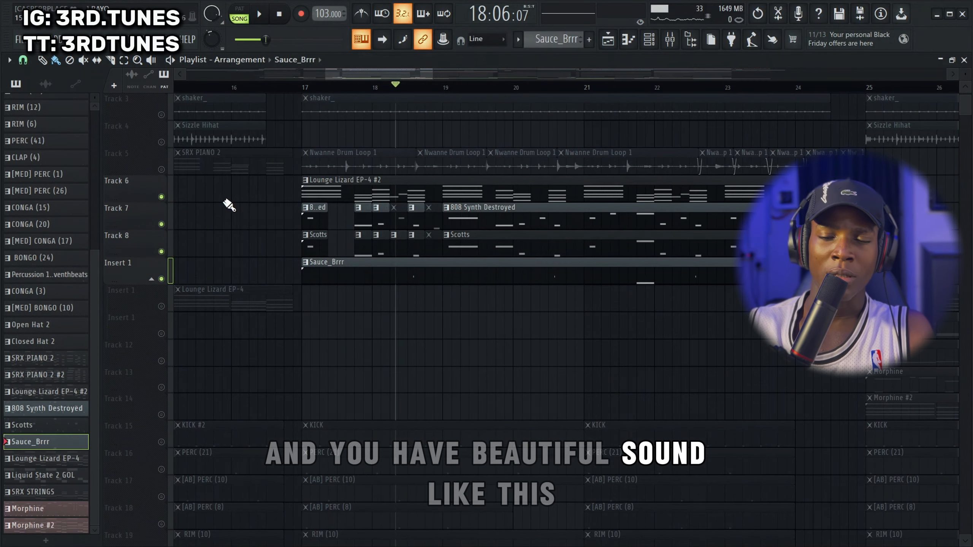
{"action": "key", "text": "space"}
{"action": "scroll", "coordinate": [473, 212], "scroll_direction": "down", "scroll_amount": 6, "text": "ctrl"}
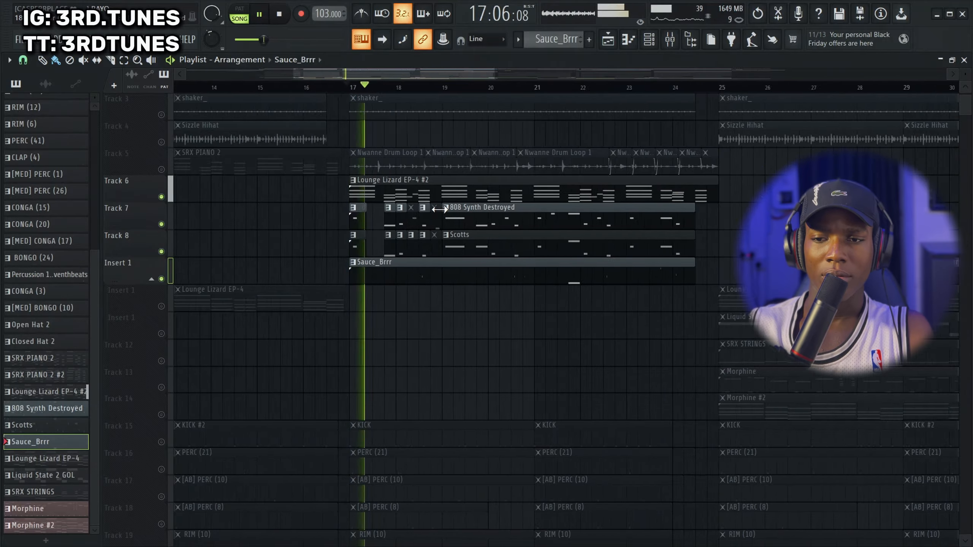
{"action": "scroll", "coordinate": [472, 212], "scroll_direction": "down", "scroll_amount": 1}
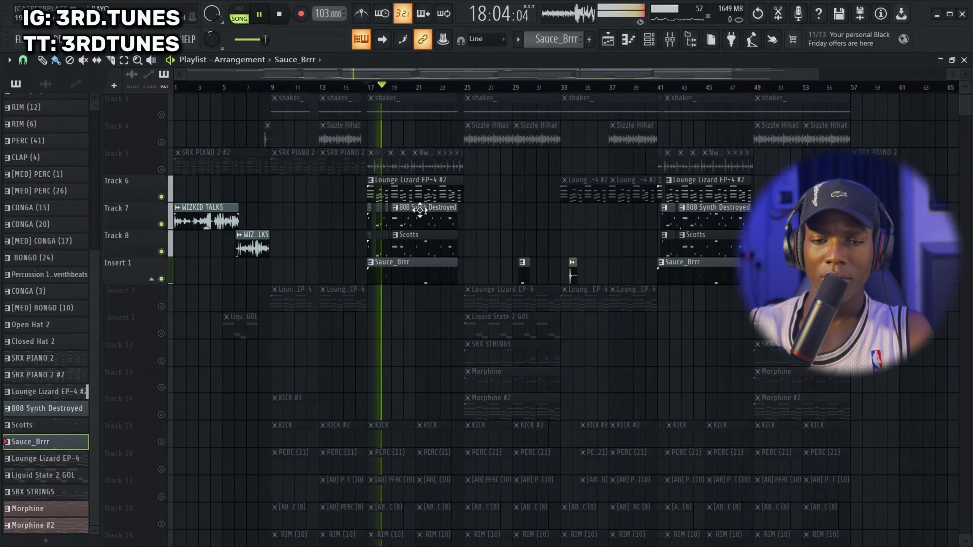
Unmute Track 5 to hear the Nwanne Drum Loop with the section, stop playback, and mute the track again
{"action": "left_click", "coordinate": [161, 169]}
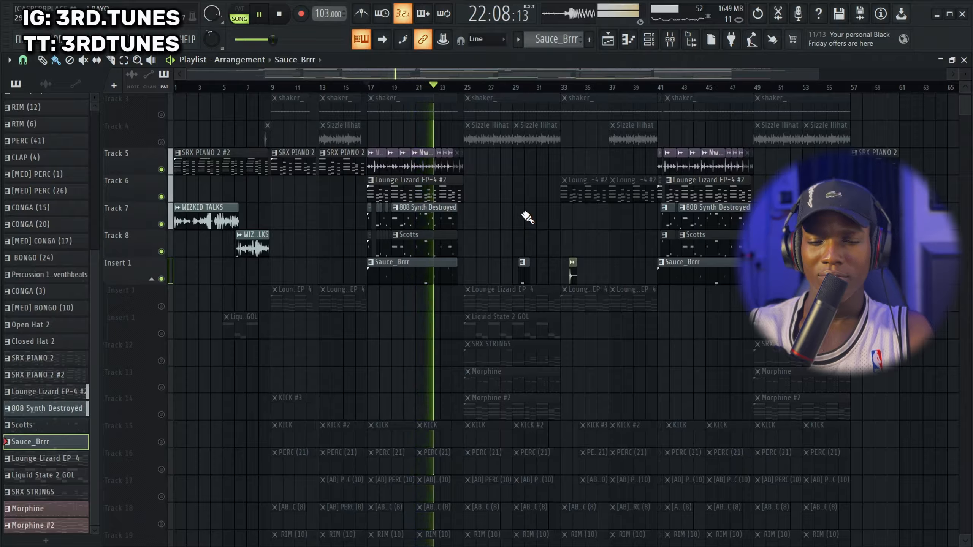
{"action": "key", "text": "space"}
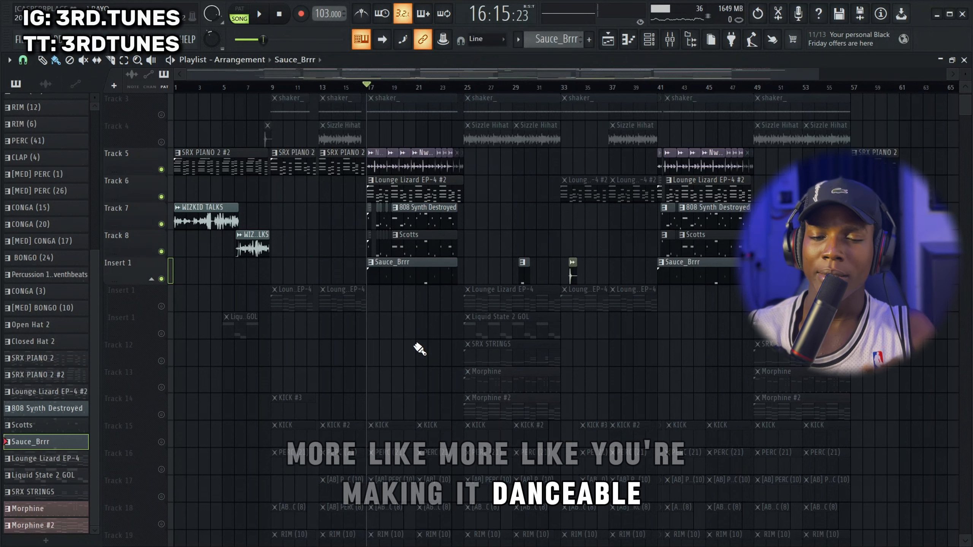
{"action": "left_click", "coordinate": [168, 171]}
Place the playhead shortly before the chorus at bar 25 and unmute its Lounge Lizard EP-4, Liquid State 2 GOL, SRX STRINGS and both Morphine tracks
{"action": "scroll", "coordinate": [426, 241], "scroll_direction": "up", "scroll_amount": 5}
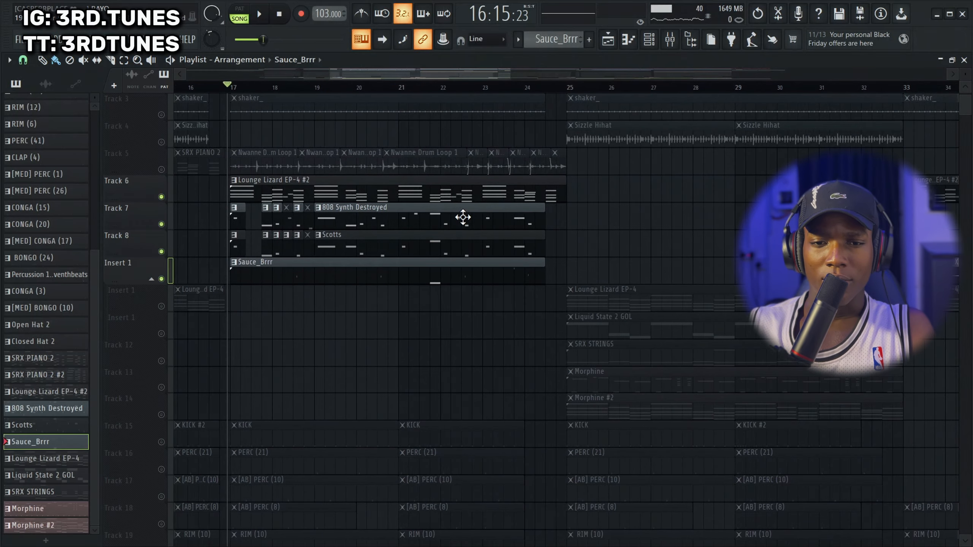
{"action": "scroll", "coordinate": [662, 200], "scroll_direction": "down", "scroll_amount": 4}
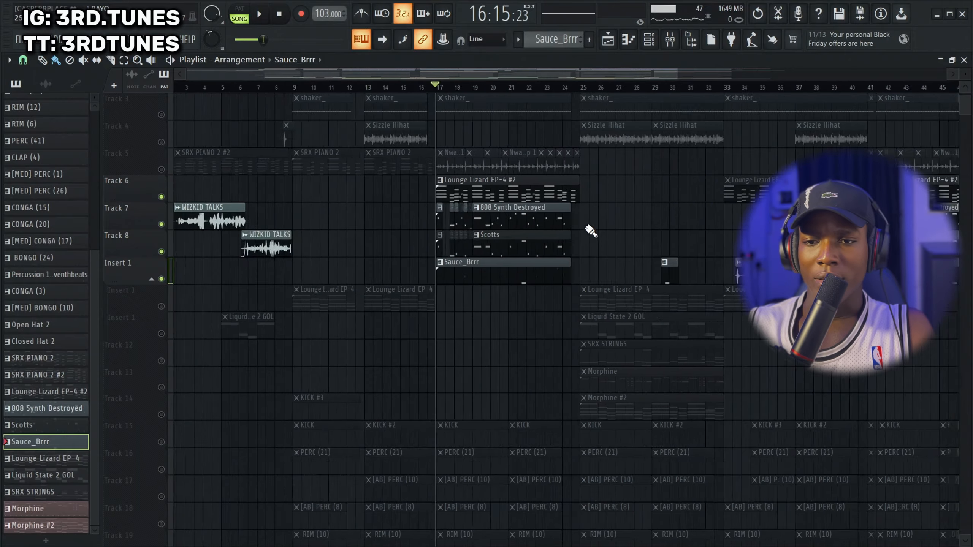
{"action": "scroll", "coordinate": [469, 383], "scroll_direction": "down", "scroll_amount": 3}
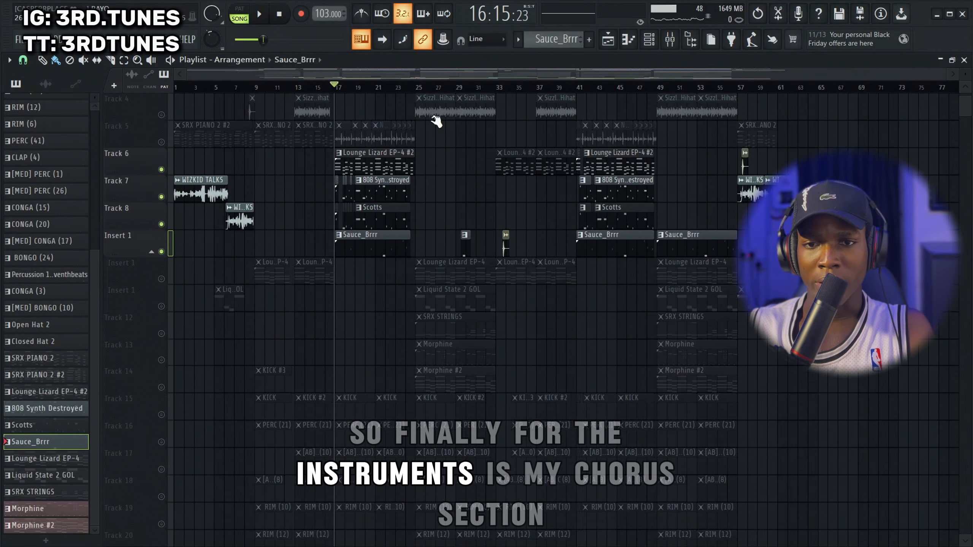
{"action": "left_click_drag", "start_coordinate": [414, 86], "coordinate": [411, 87]}
{"action": "left_click", "coordinate": [161, 387]}
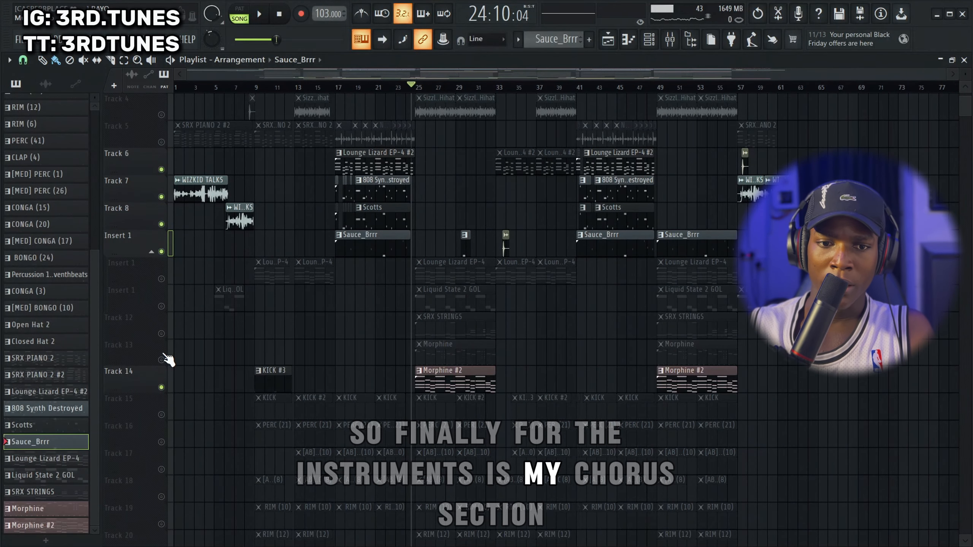
{"action": "left_click", "coordinate": [161, 360]}
{"action": "left_click", "coordinate": [161, 333]}
{"action": "left_click", "coordinate": [161, 306]}
{"action": "left_click", "coordinate": [162, 278]}
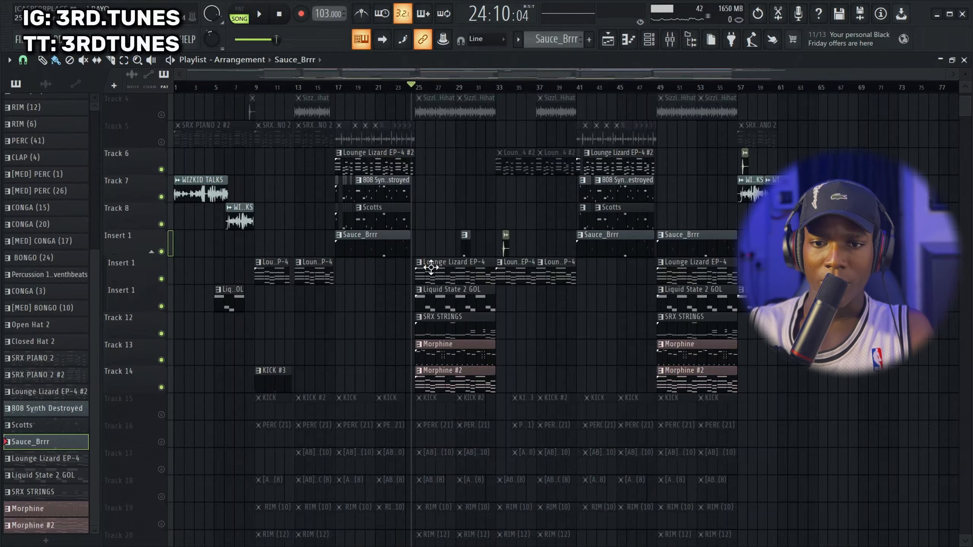
Solo Track 14 and play the Morphine #2 clip from just before bar 25
{"action": "scroll", "coordinate": [336, 268], "scroll_direction": "up", "scroll_amount": 5}
{"action": "scroll", "coordinate": [396, 248], "scroll_direction": "down", "scroll_amount": 2}
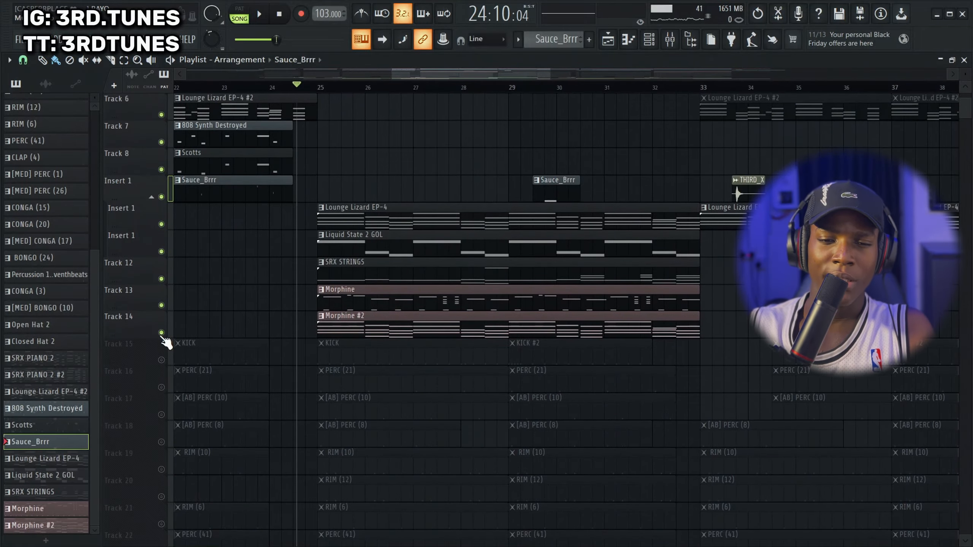
{"action": "left_click", "coordinate": [161, 332], "text": "ctrl"}
{"action": "left_click", "coordinate": [315, 87]}
{"action": "key", "text": "space"}
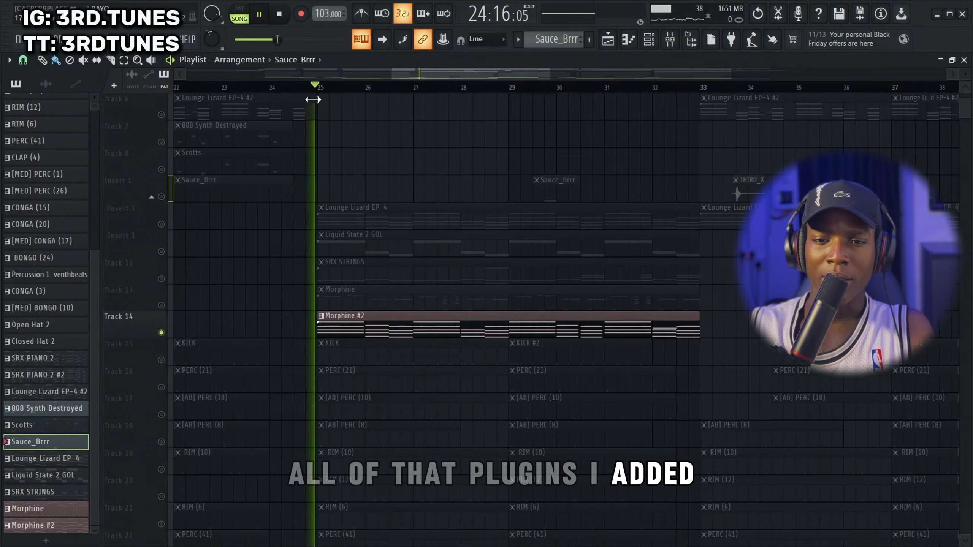
Listen to the soloed Morphine #2 clip at the start of the chorus, then stop playback
{"action": "scroll", "coordinate": [537, 214], "scroll_direction": "down", "scroll_amount": 4}
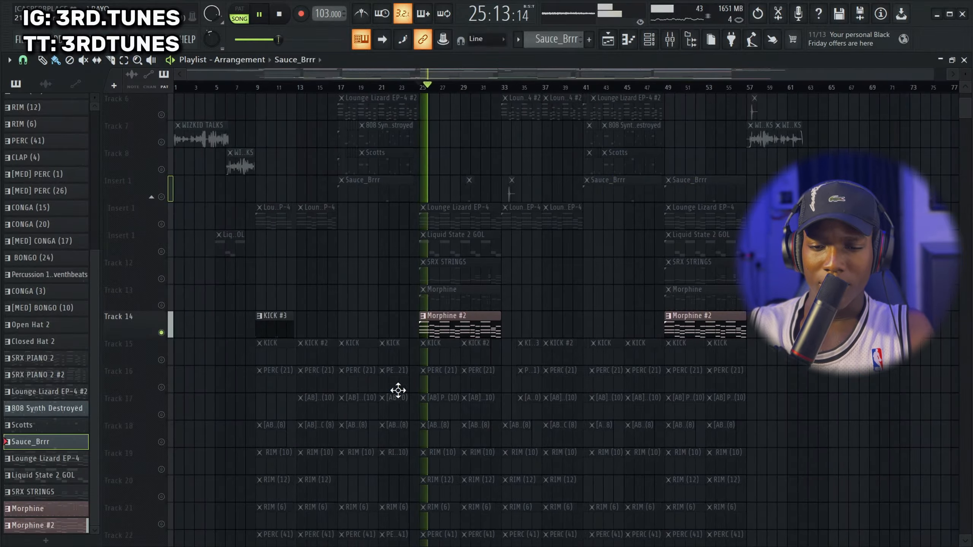
{"action": "scroll", "coordinate": [460, 337], "scroll_direction": "up", "scroll_amount": 4}
{"action": "key", "text": "space"}
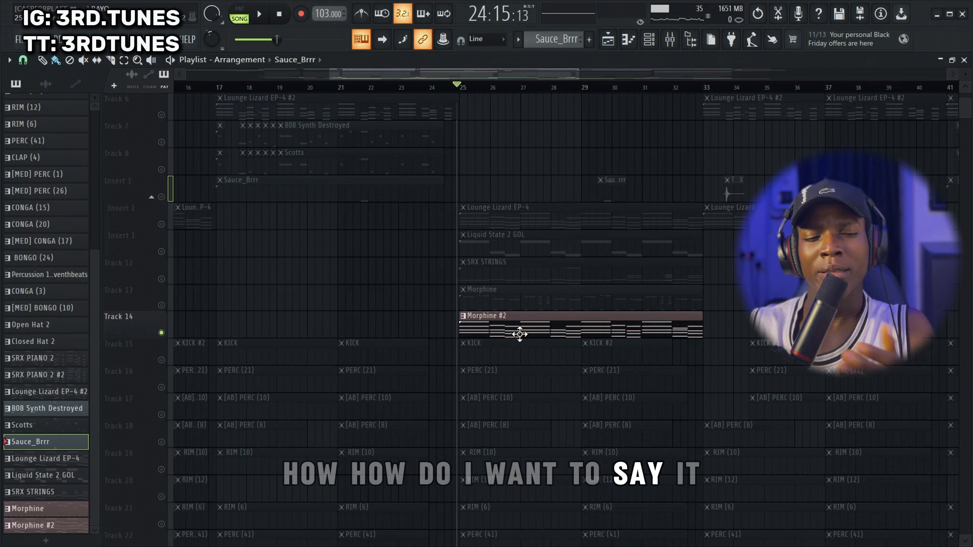
Unmute Track 13 and play the Morphine clip together with Morphine #2 from just before bar 25
{"action": "left_click", "coordinate": [161, 306]}
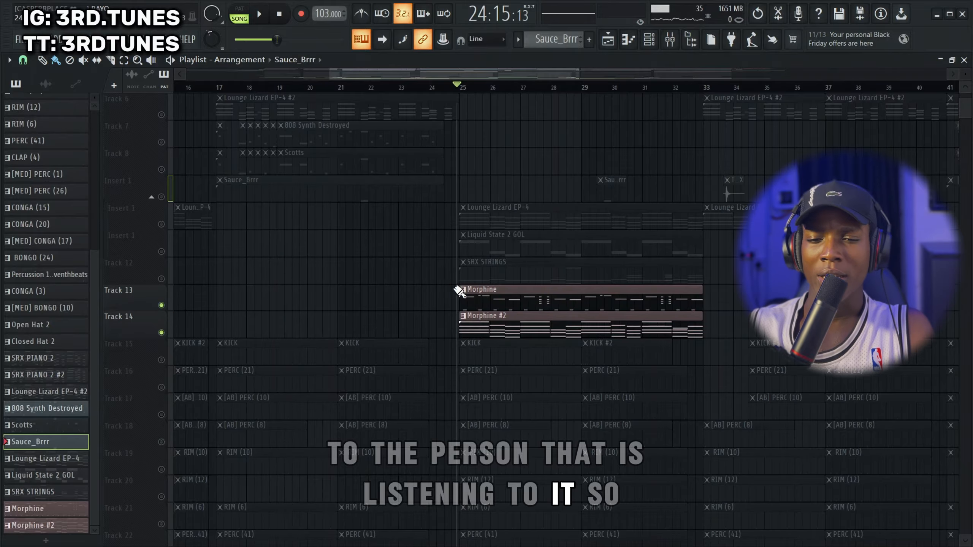
{"action": "key", "text": "space"}
{"action": "scroll", "coordinate": [728, 304], "scroll_direction": "up", "scroll_amount": 3}
{"action": "scroll", "coordinate": [464, 307], "scroll_direction": "down", "scroll_amount": 1}
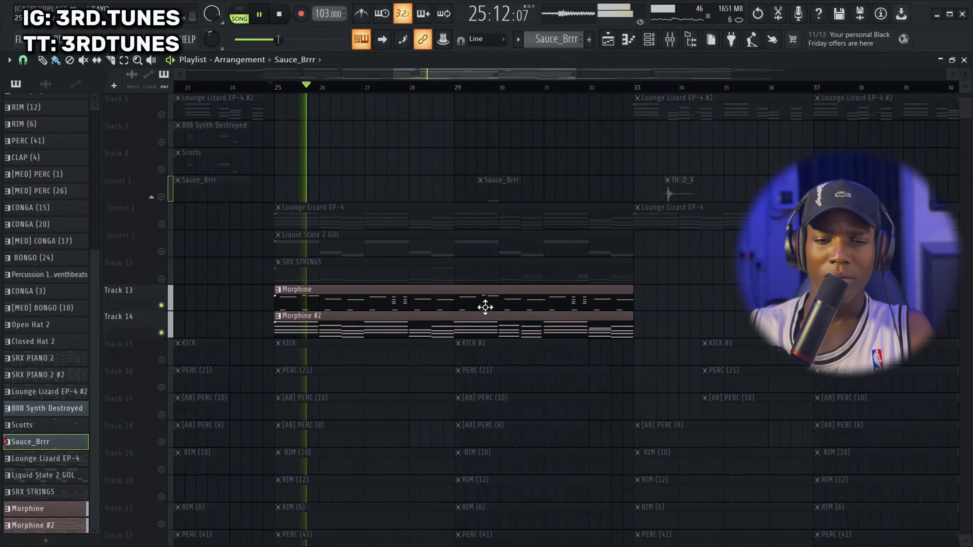
{"action": "scroll", "coordinate": [485, 307], "scroll_direction": "down", "scroll_amount": 2}
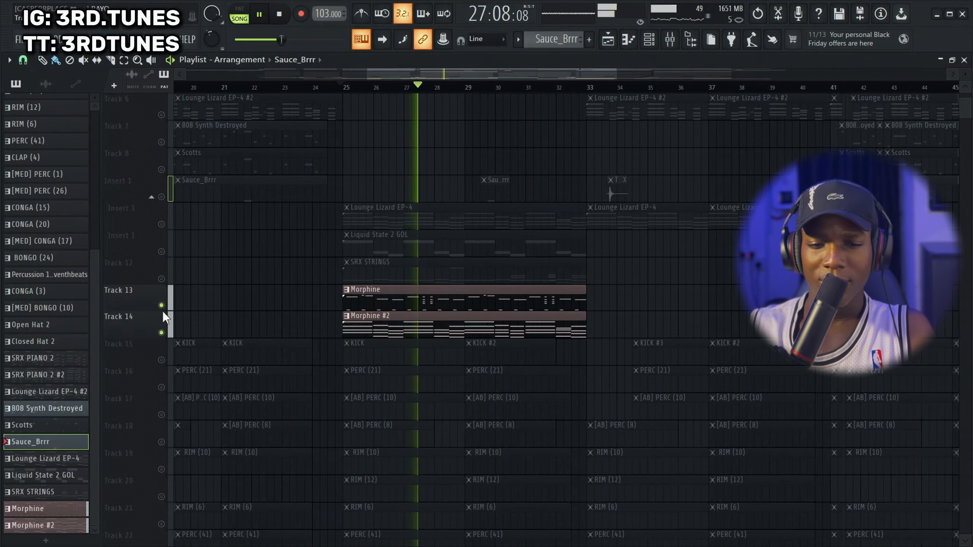
Stop playback, inspect the Morphine channel's KBD Pianorhodes NUC preset in its plugin window, and close the window
{"action": "key", "text": "space"}
{"action": "double_click", "coordinate": [387, 302]}
{"action": "left_click", "coordinate": [649, 39]}
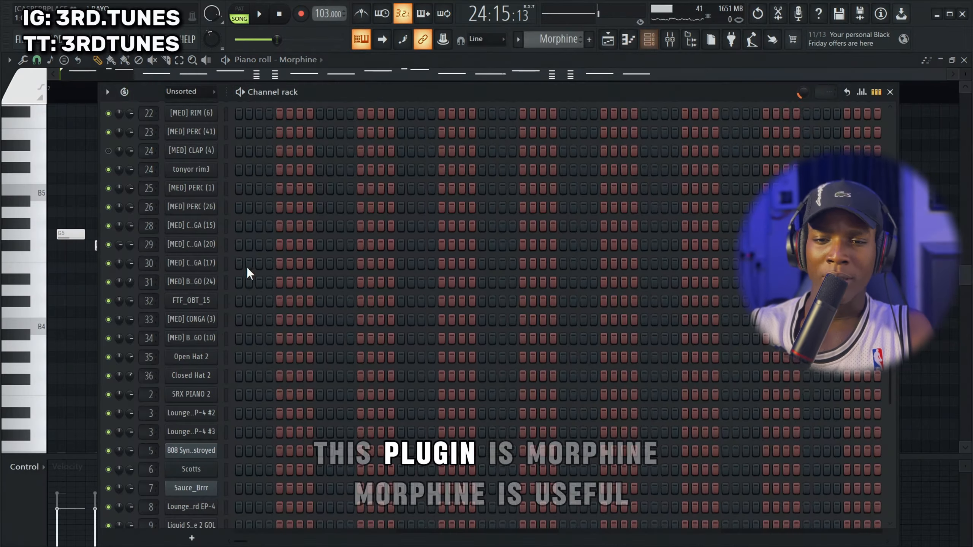
{"action": "scroll", "coordinate": [263, 441], "scroll_direction": "down", "scroll_amount": 3}
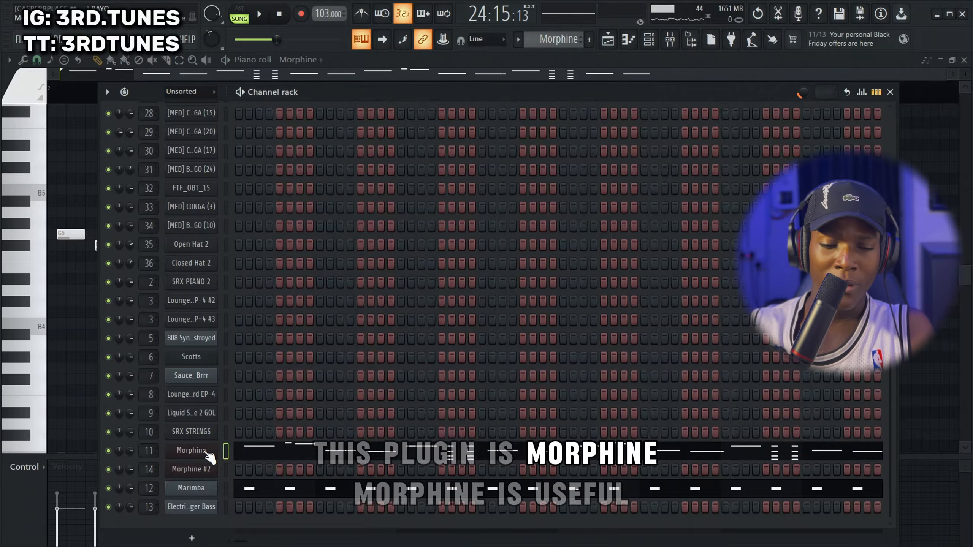
{"action": "left_click", "coordinate": [205, 452]}
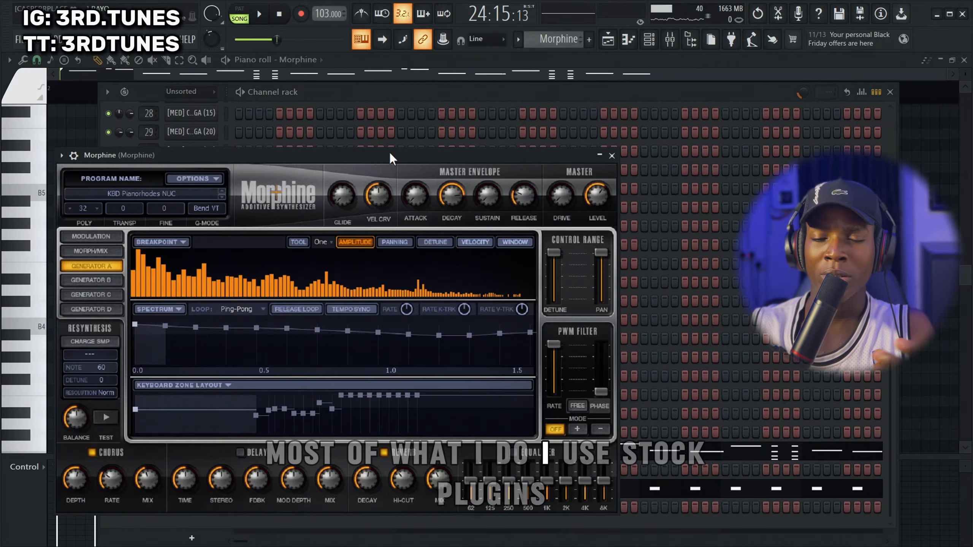
{"action": "left_click_drag", "start_coordinate": [375, 159], "coordinate": [503, 150]}
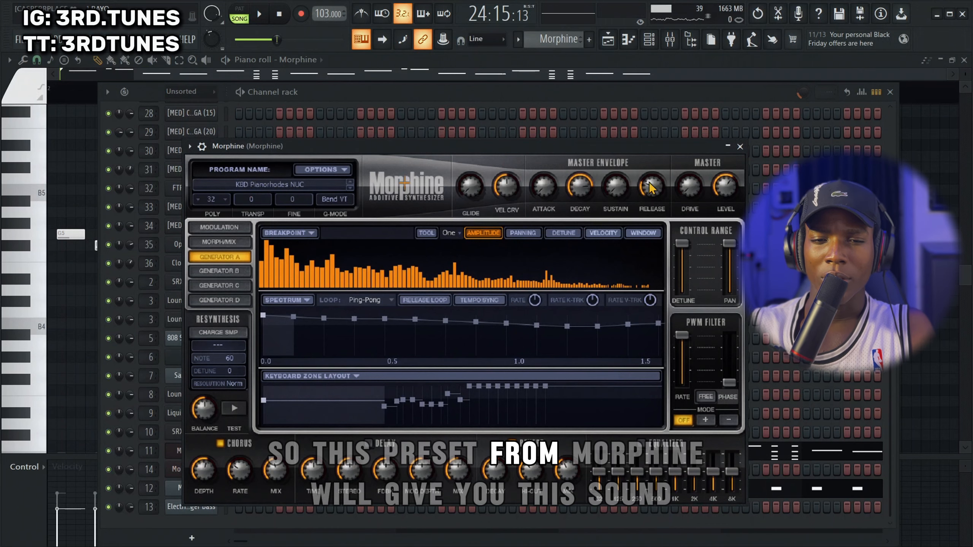
{"action": "left_click", "coordinate": [740, 146]}
Switch to pattern playback and mute the Marimba channel to hear the Morphine part on its own
{"action": "left_click", "coordinate": [249, 15]}
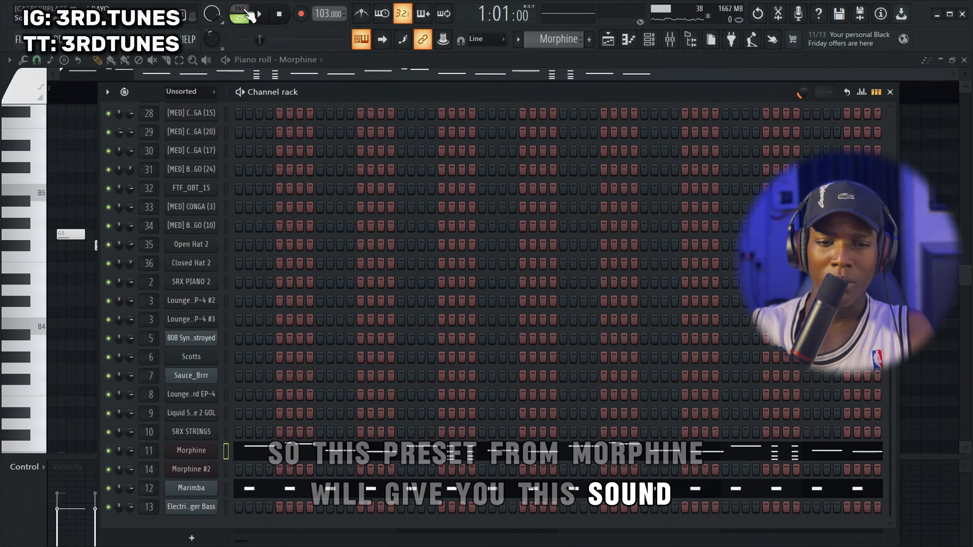
{"action": "left_click", "coordinate": [248, 15]}
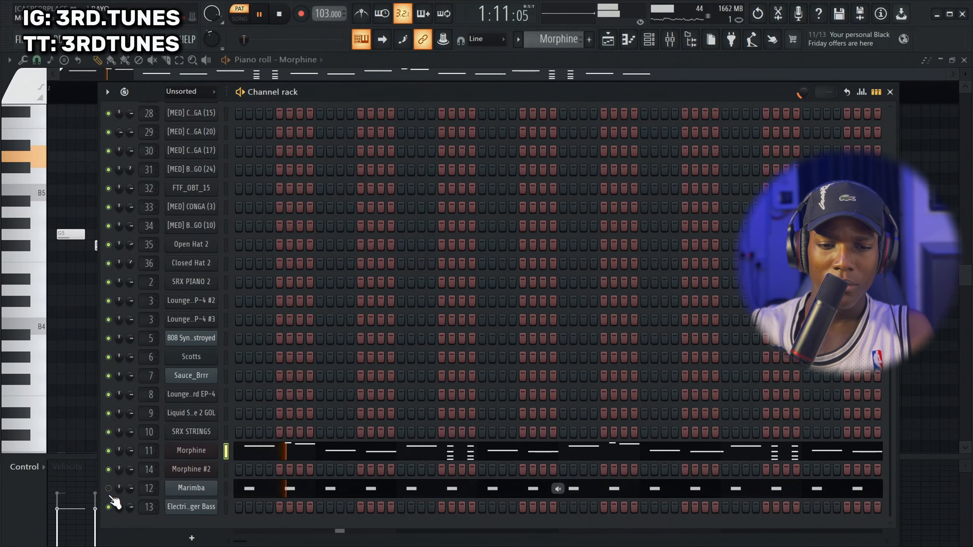
{"action": "left_click", "coordinate": [313, 453]}
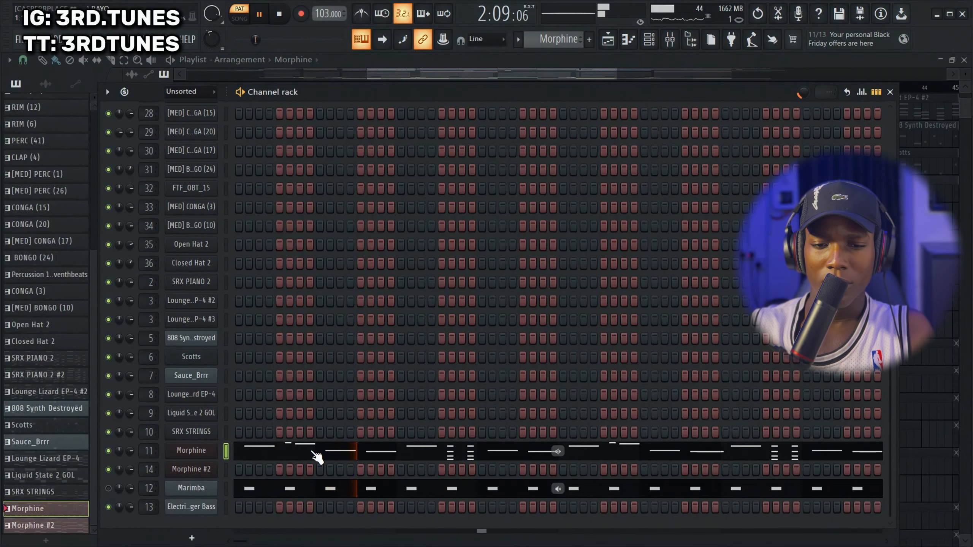
Open Morphine's notes in the piano roll, stop playback, and examine its melody notes and short stacked chords
{"action": "left_click", "coordinate": [315, 453]}
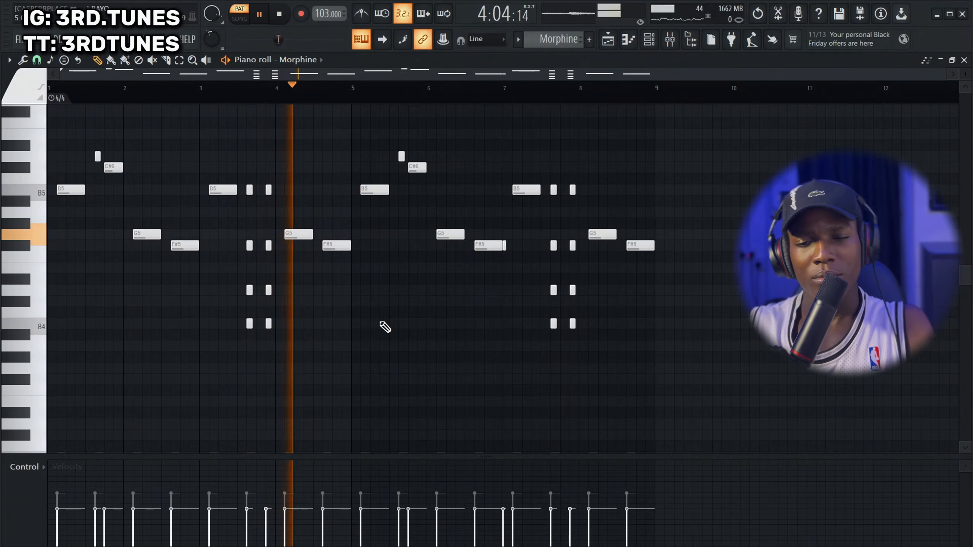
{"action": "key", "text": "space"}
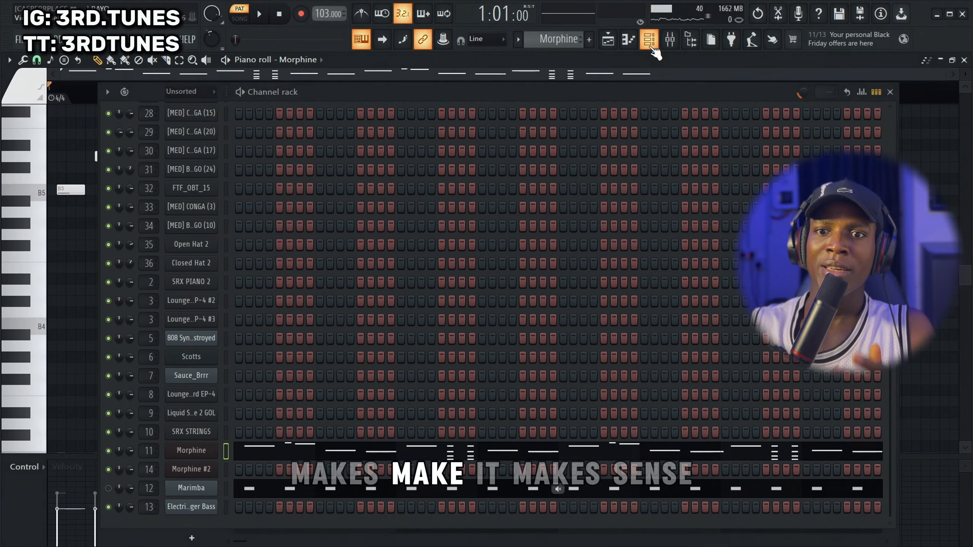
{"action": "left_click", "coordinate": [656, 42]}
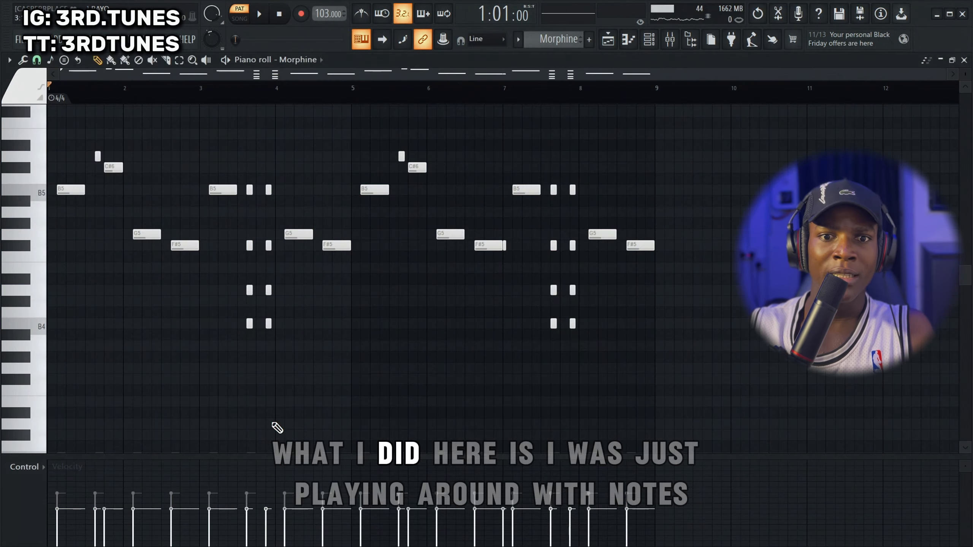
{"action": "scroll", "coordinate": [82, 210], "scroll_direction": "up", "scroll_amount": 3}
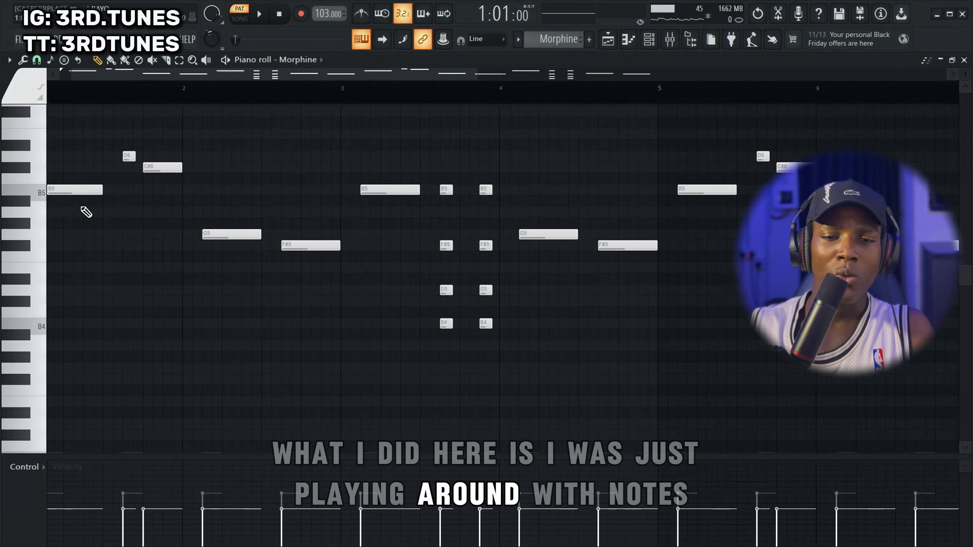
{"action": "scroll", "coordinate": [143, 133], "scroll_direction": "up", "scroll_amount": 2}
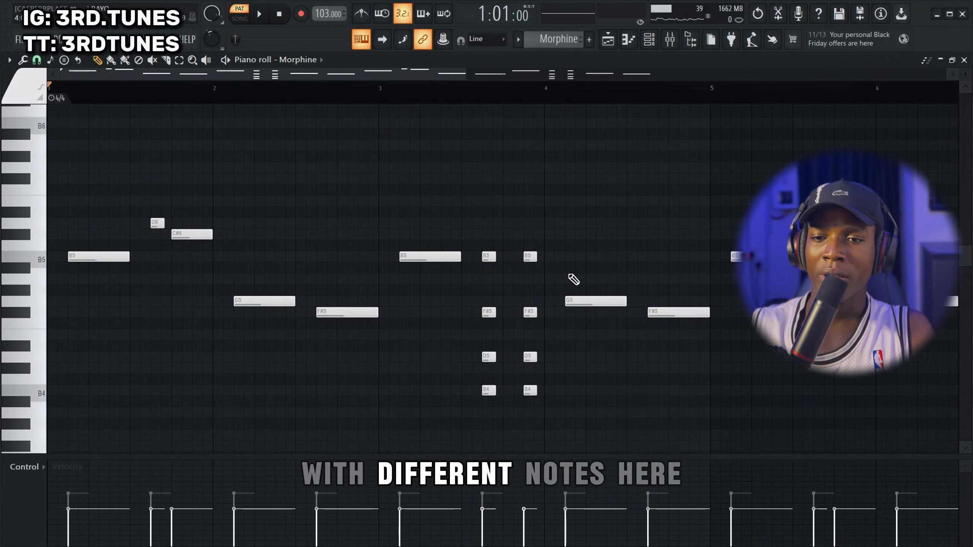
{"action": "scroll", "coordinate": [477, 317], "scroll_direction": "down", "scroll_amount": 1}
{"action": "scroll", "coordinate": [478, 316], "scroll_direction": "down", "scroll_amount": 1}
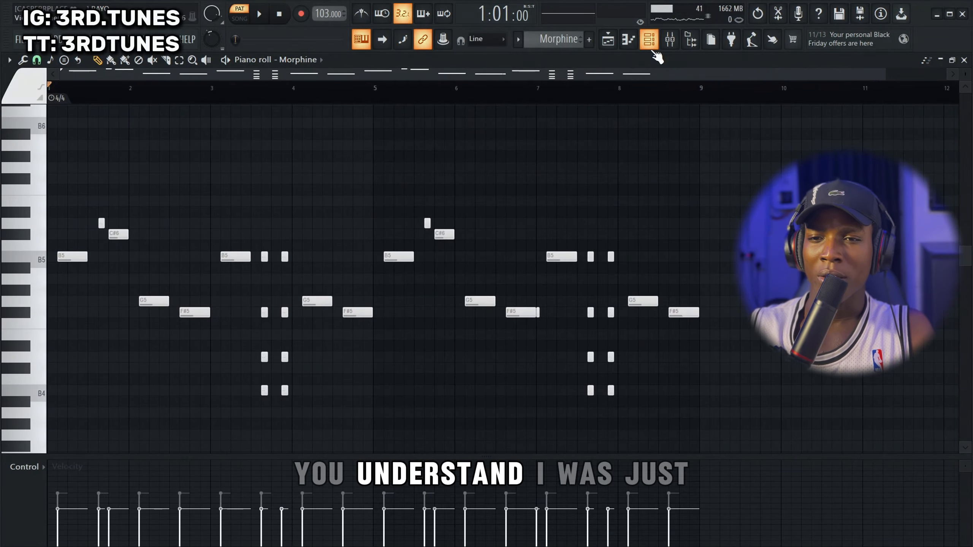
Inspect the Marimba channel's FLEX preset, unmute it to play with Morphine, and view its notes in the piano roll
{"action": "left_click", "coordinate": [649, 39]}
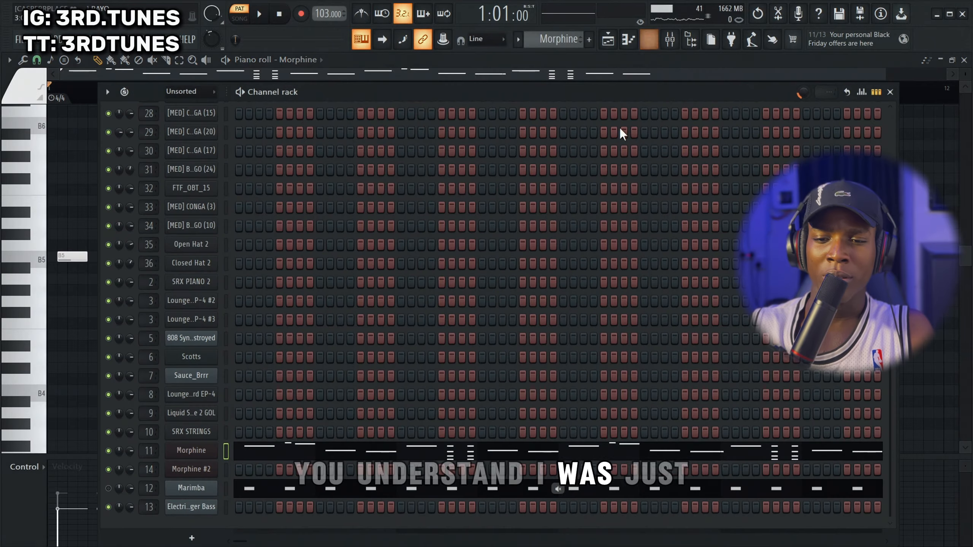
{"action": "left_click", "coordinate": [209, 492]}
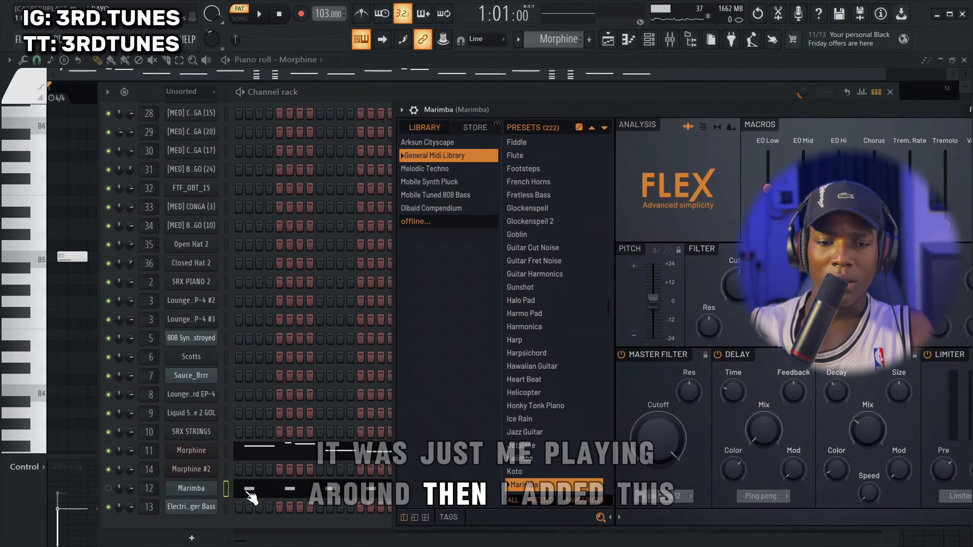
{"action": "left_click", "coordinate": [108, 489]}
{"action": "key", "text": "space"}
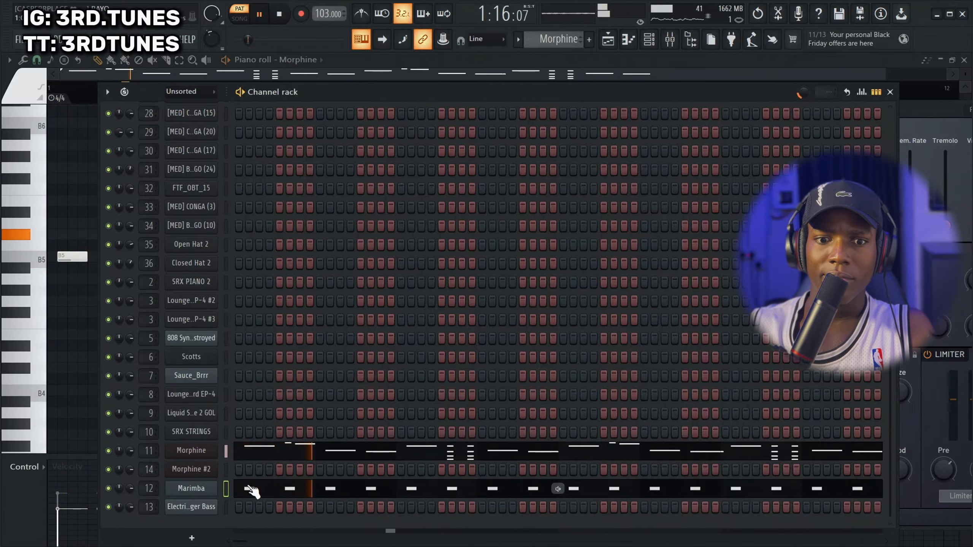
{"action": "left_click", "coordinate": [276, 482]}
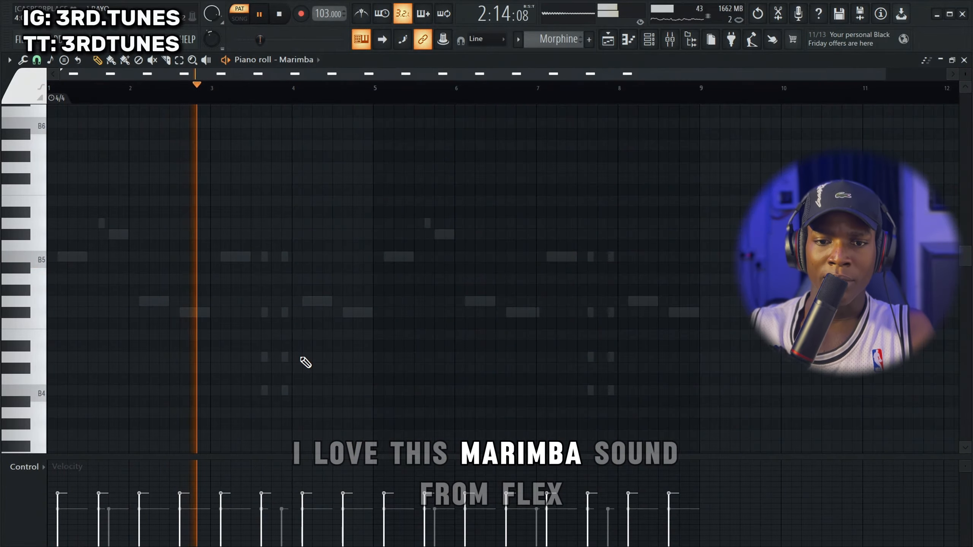
{"action": "scroll", "coordinate": [397, 275], "scroll_direction": "down", "scroll_amount": 1}
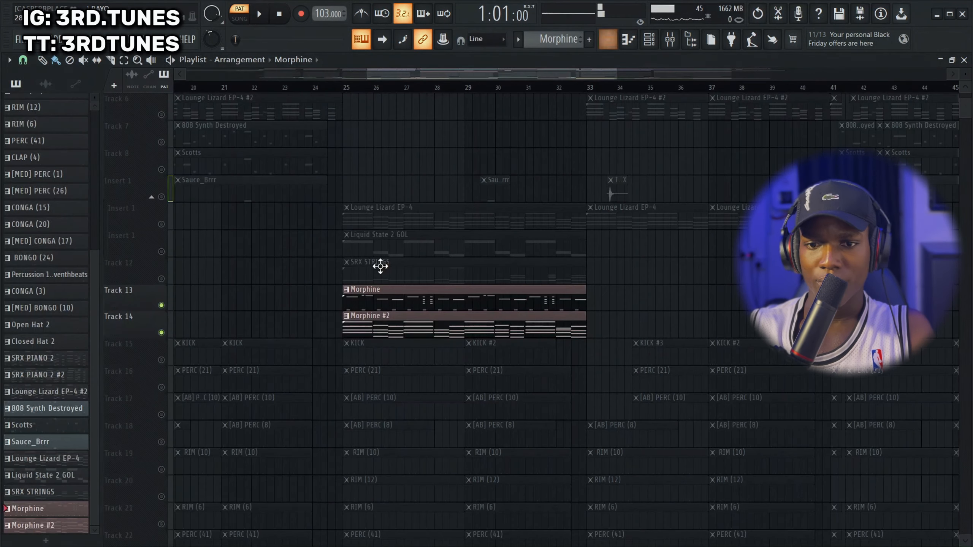
Return to the playlist, unmute Track 12, and play SRX STRINGS with both Morphine clips from just before bar 25
{"action": "scroll", "coordinate": [415, 317], "scroll_direction": "up", "scroll_amount": 1}
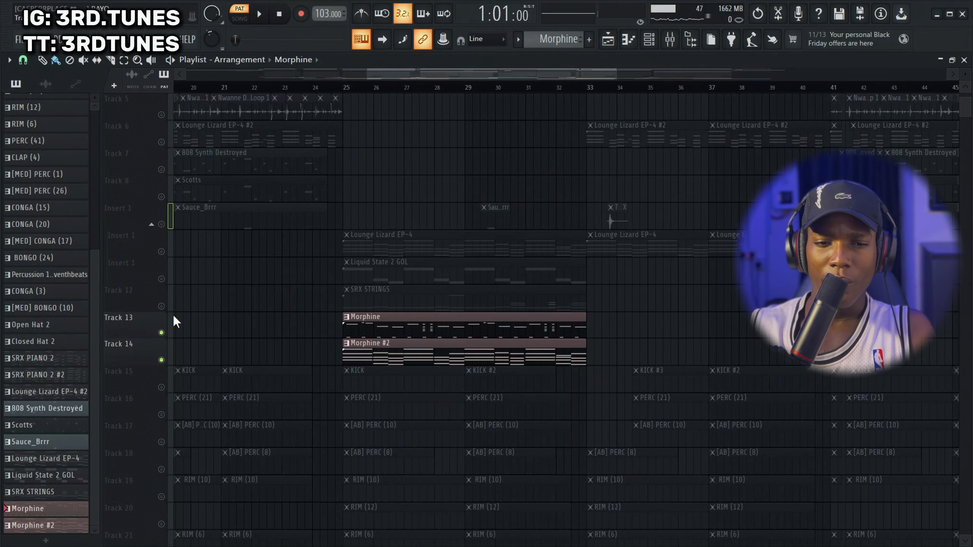
{"action": "left_click", "coordinate": [162, 306]}
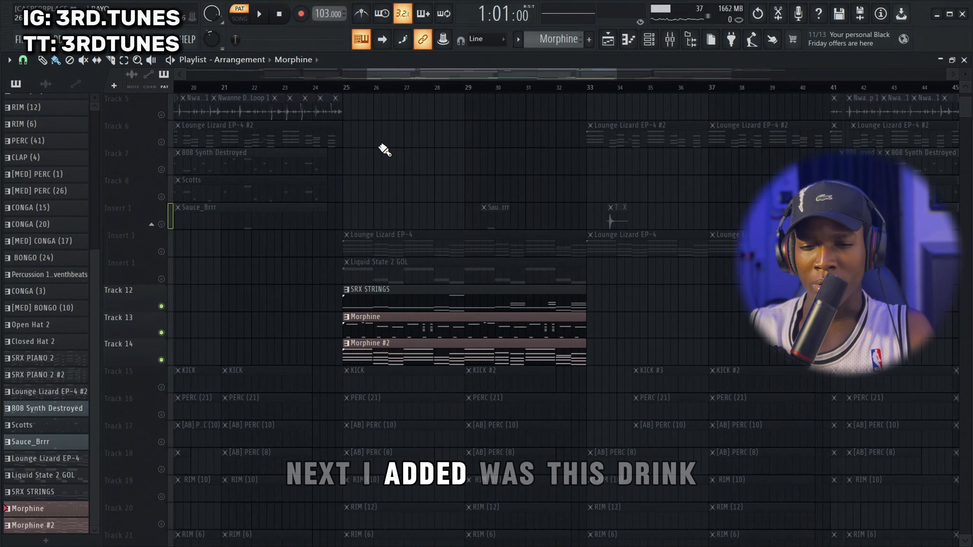
{"action": "key", "text": "space"}
{"action": "left_click", "coordinate": [338, 87]}
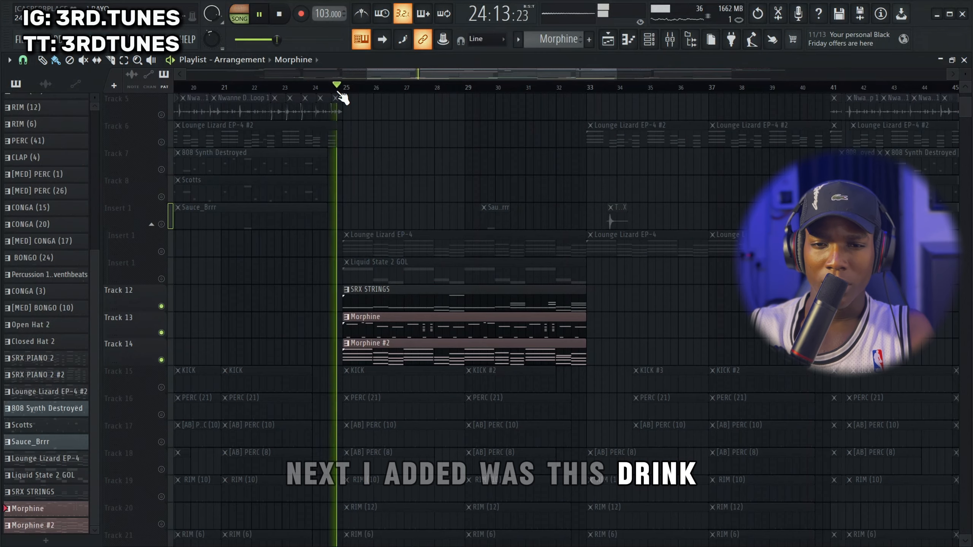
Open the SRX STRINGS pattern and check the patch loaded in its plugin window, then close the window
{"action": "double_click", "coordinate": [436, 306]}
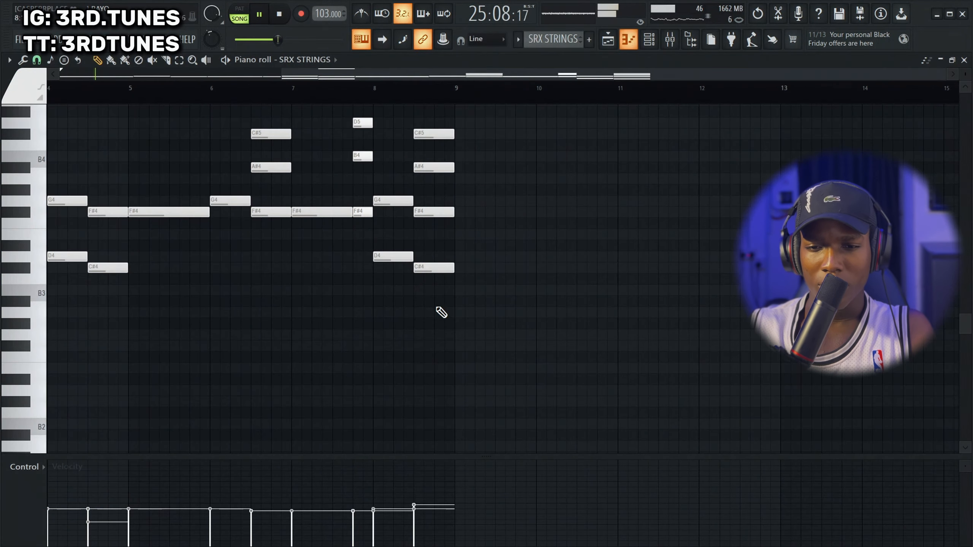
{"action": "left_click", "coordinate": [649, 43]}
{"action": "left_click", "coordinate": [191, 432]}
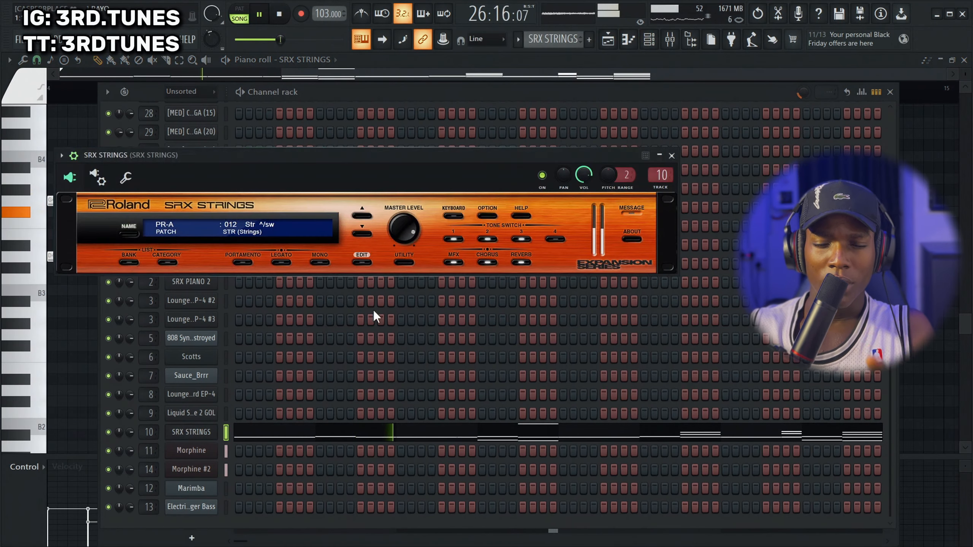
{"action": "left_click", "coordinate": [671, 155]}
Examine the SRX STRINGS notes across all eight bars in the piano roll while the chorus plays
{"action": "key", "text": "F5"}
{"action": "left_click", "coordinate": [335, 435]}
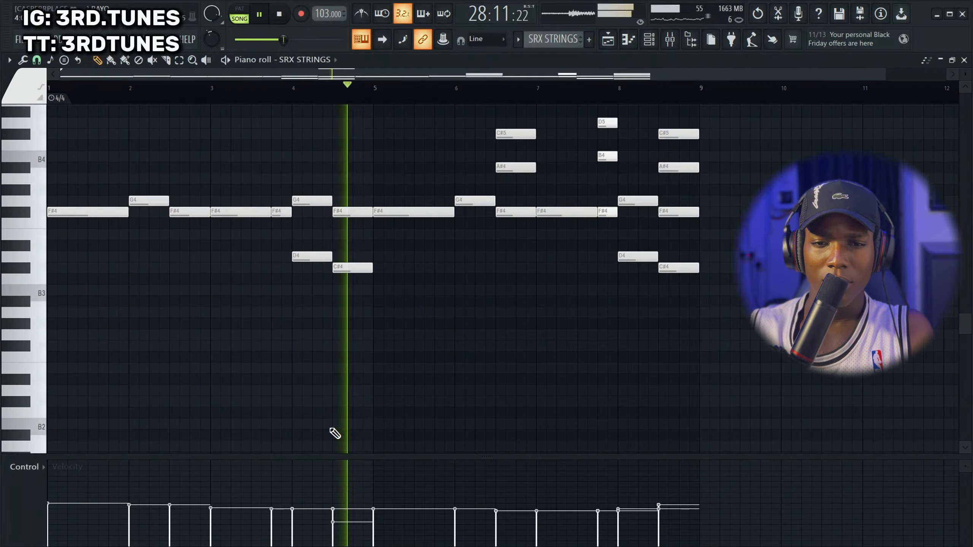
{"action": "scroll", "coordinate": [425, 360], "scroll_direction": "up", "scroll_amount": 3}
{"action": "scroll", "coordinate": [486, 349], "scroll_direction": "up", "scroll_amount": 3}
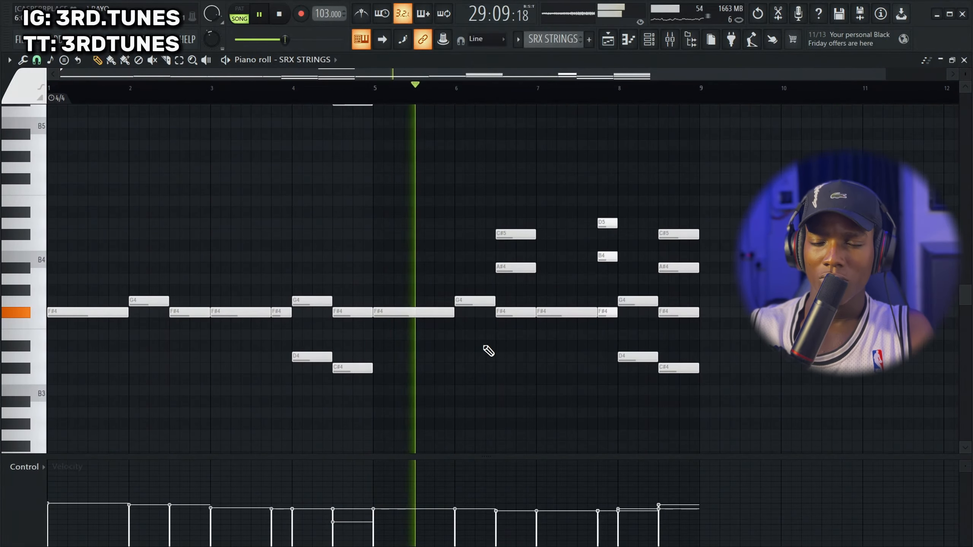
{"action": "scroll", "coordinate": [518, 373], "scroll_direction": "down", "scroll_amount": 1}
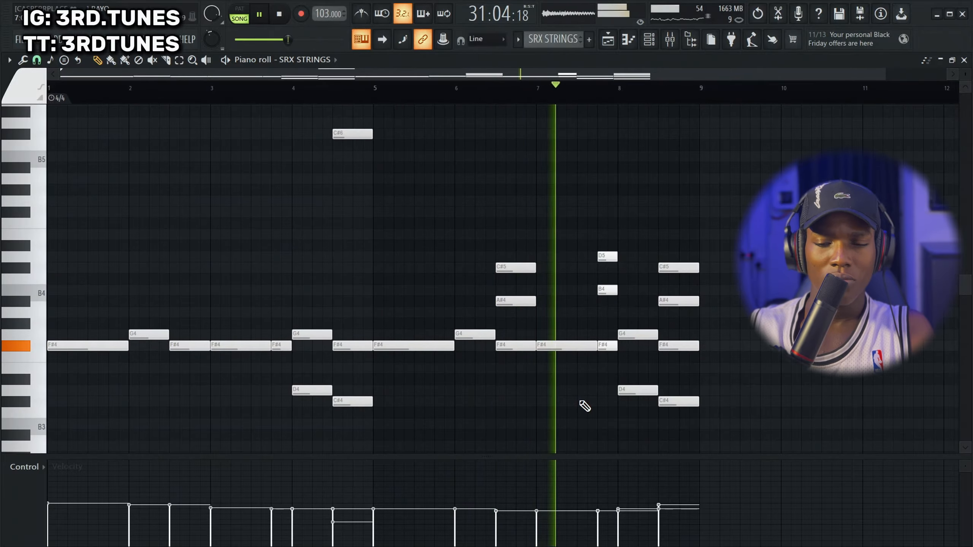
{"action": "scroll", "coordinate": [609, 337], "scroll_direction": "down", "scroll_amount": 2}
{"action": "scroll", "coordinate": [612, 315], "scroll_direction": "up", "scroll_amount": 1}
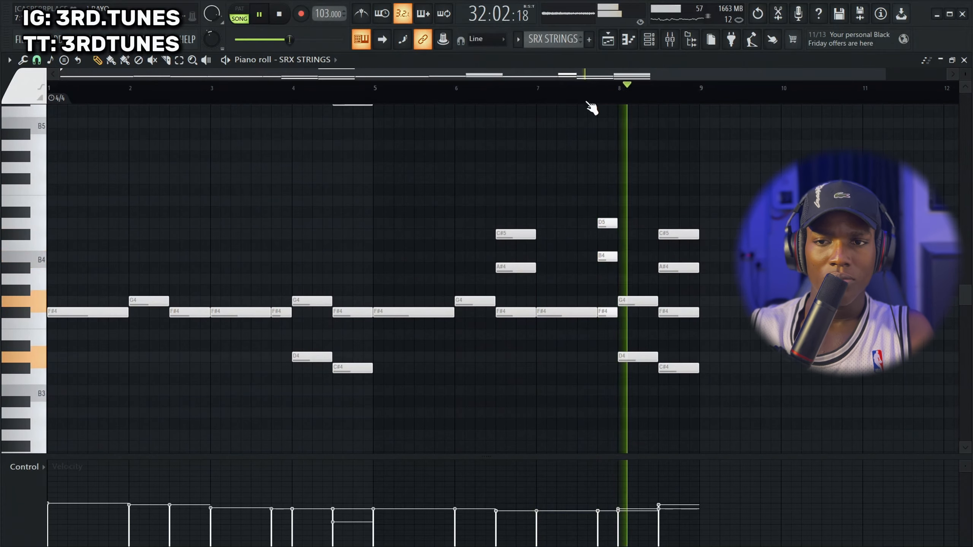
Back in the playlist, unmute the Liquid State 2 GOL track and play it with SRX STRINGS and both Morphine clips
{"action": "key", "text": "space"}
{"action": "left_click", "coordinate": [608, 39]}
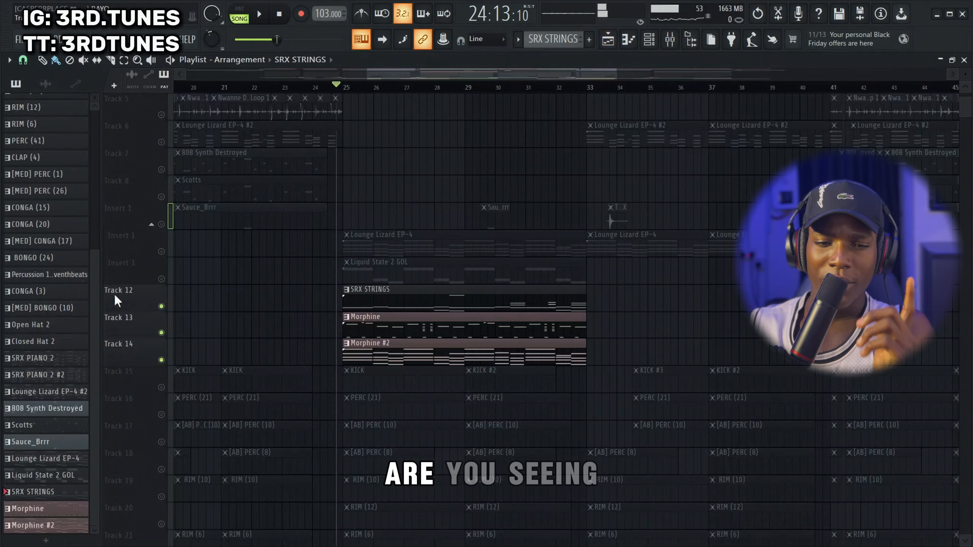
{"action": "left_click", "coordinate": [162, 279]}
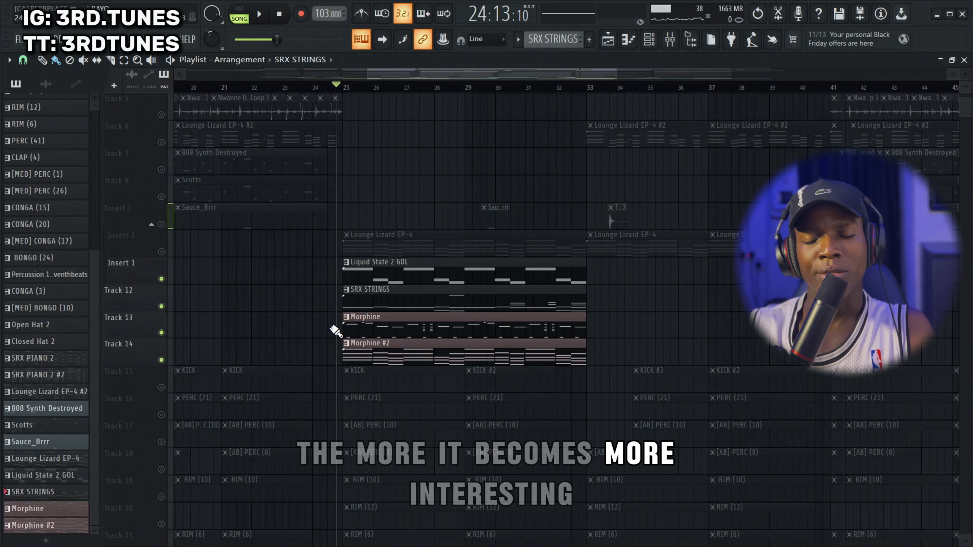
{"action": "key", "text": "space"}
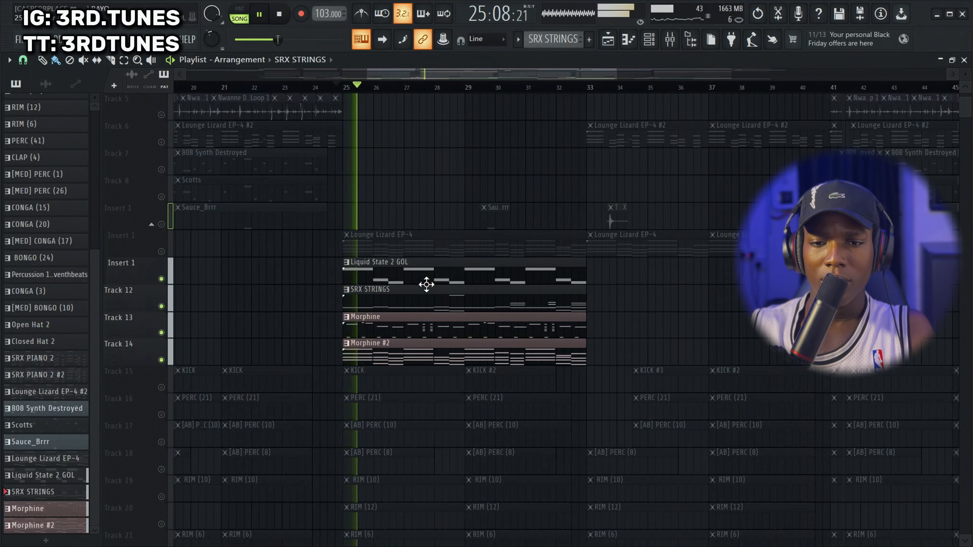
Stop and replay the chorus from just before bar 25 with Liquid State 2 GOL, SRX STRINGS and both Morphine clips
{"action": "scroll", "coordinate": [438, 276], "scroll_direction": "down", "scroll_amount": 5}
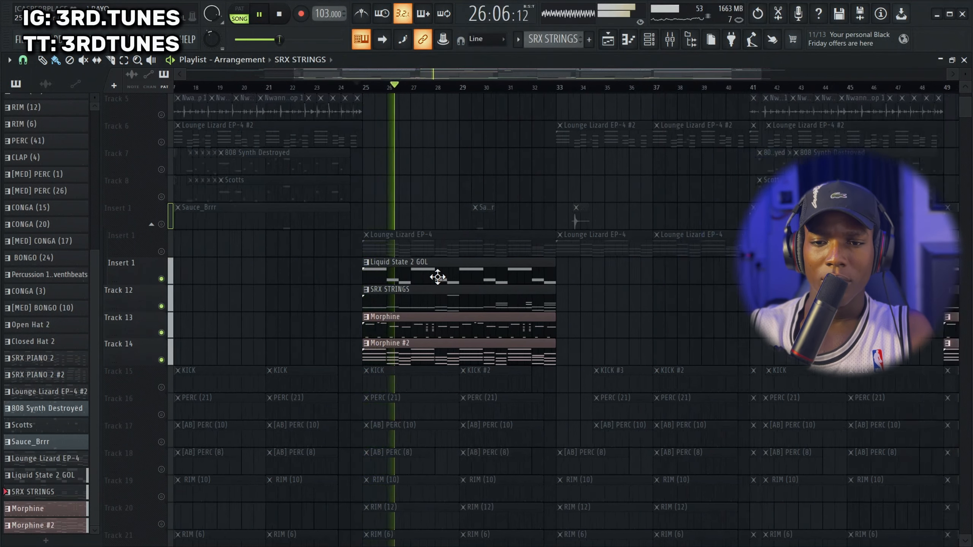
{"action": "key", "text": "space"}
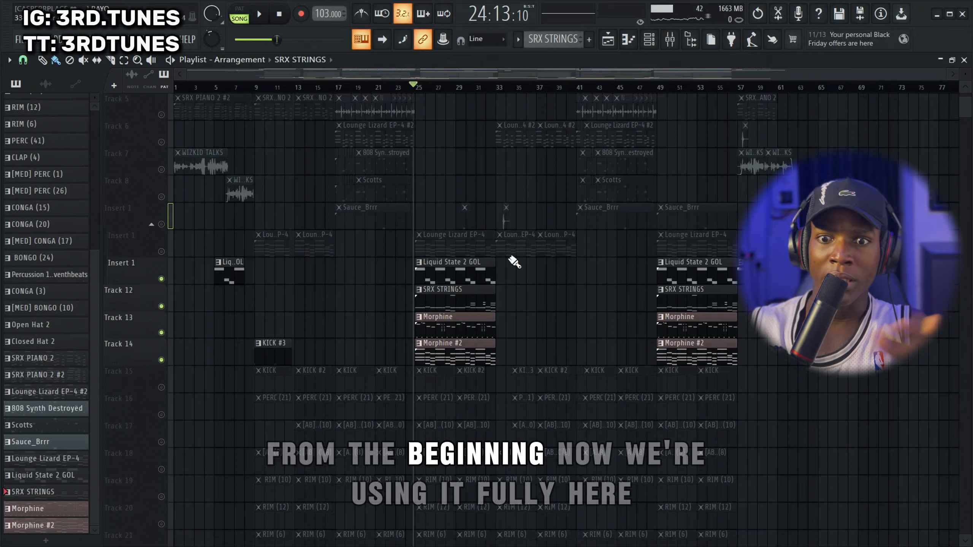
{"action": "key", "text": "space"}
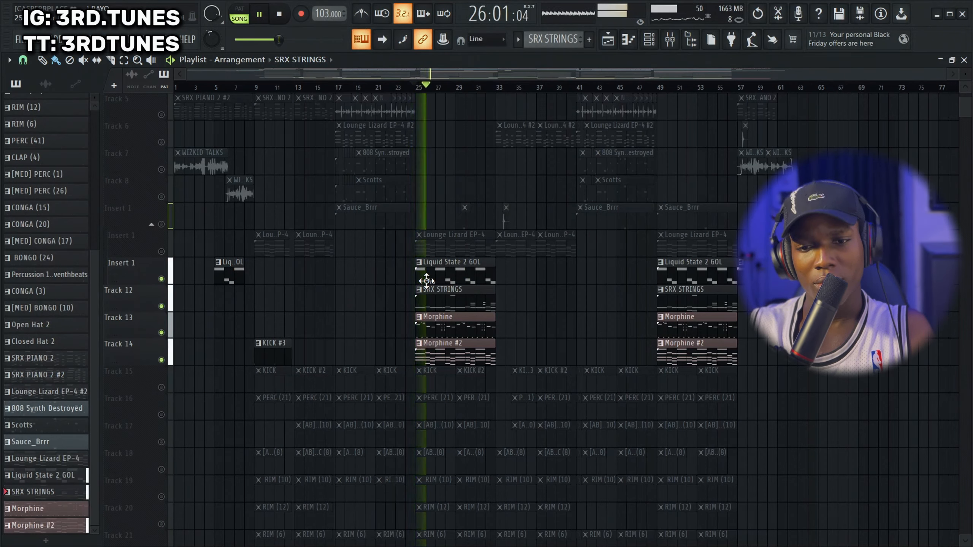
Unmute the Lounge Lizard EP-4 track and play the chorus with all five instrument layers together
{"action": "left_click", "coordinate": [161, 252]}
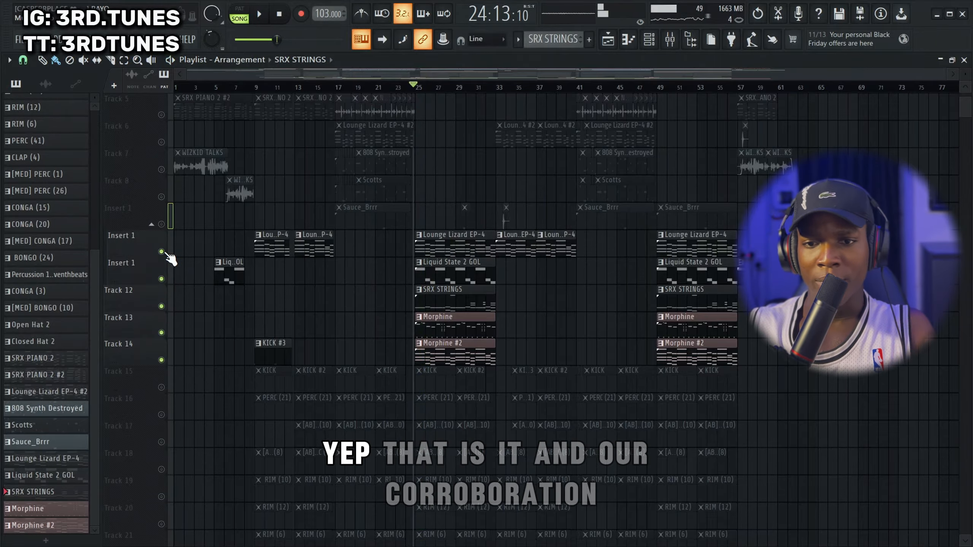
{"action": "scroll", "coordinate": [416, 248], "scroll_direction": "up", "scroll_amount": 3}
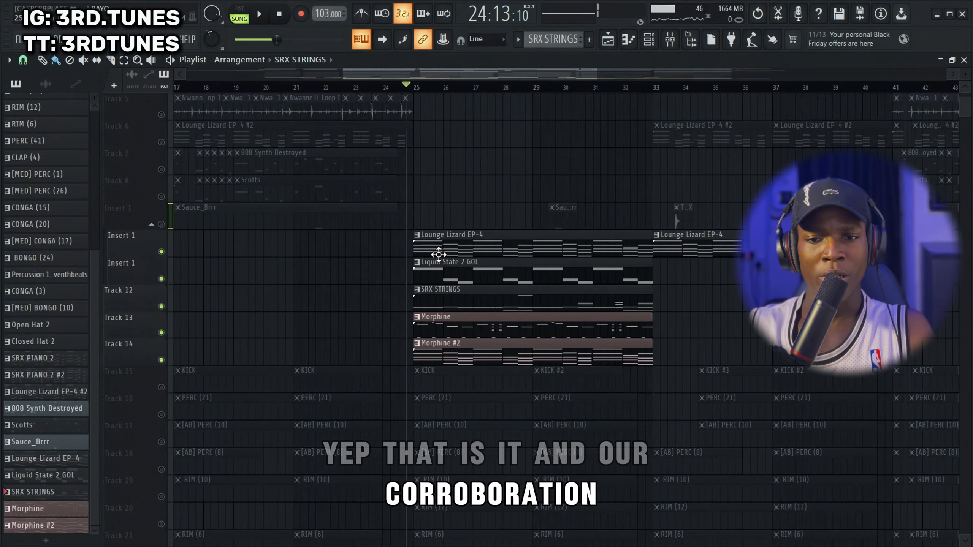
{"action": "key", "text": "space"}
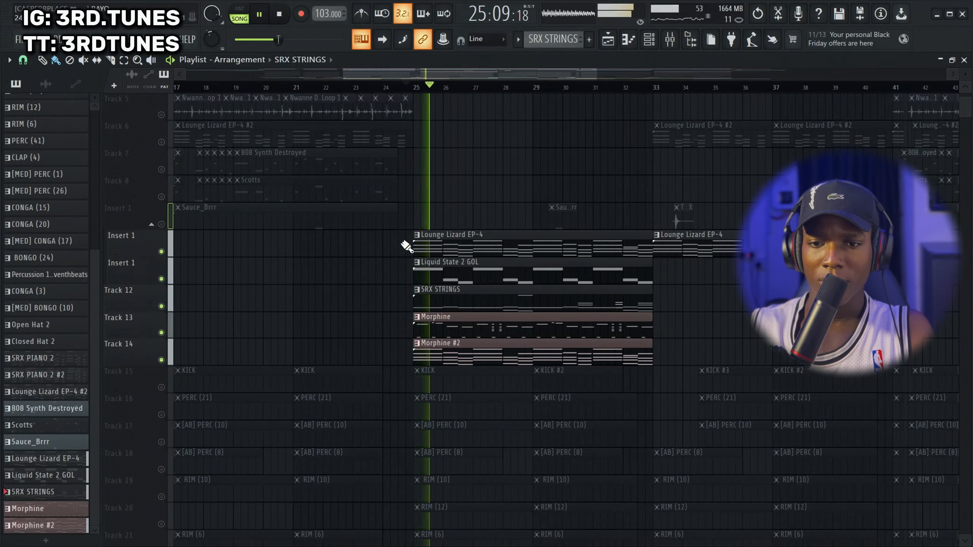
{"action": "scroll", "coordinate": [407, 247], "scroll_direction": "down", "scroll_amount": 3}
{"action": "scroll", "coordinate": [485, 286], "scroll_direction": "up", "scroll_amount": 4}
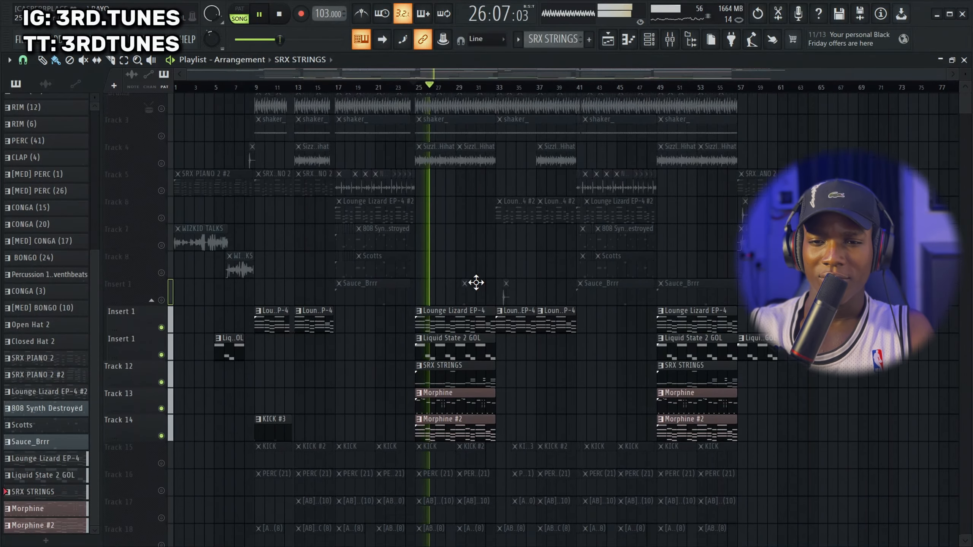
Solo Track 1 and play its chopped PERC clips from the start of bar 9
{"action": "left_click", "coordinate": [161, 197]}
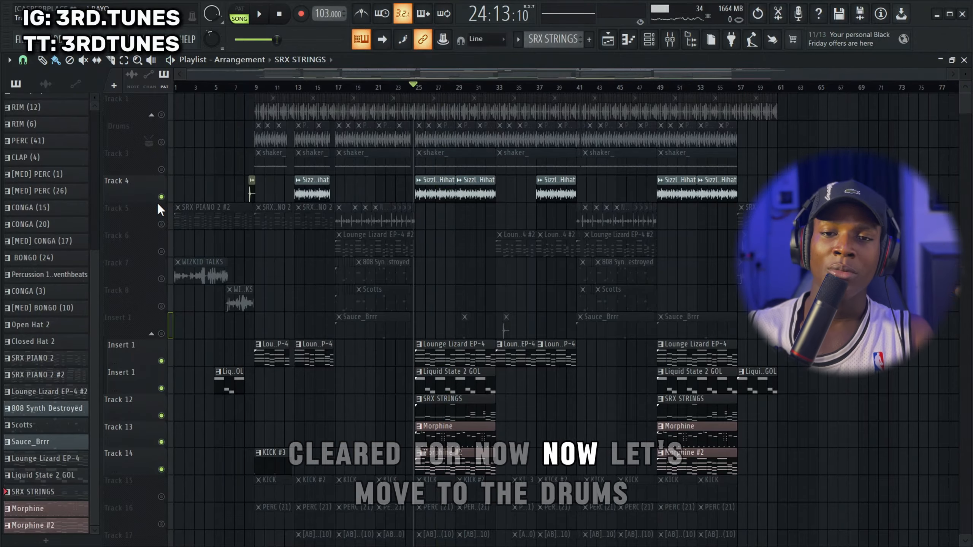
{"action": "right_click", "coordinate": [161, 115]}
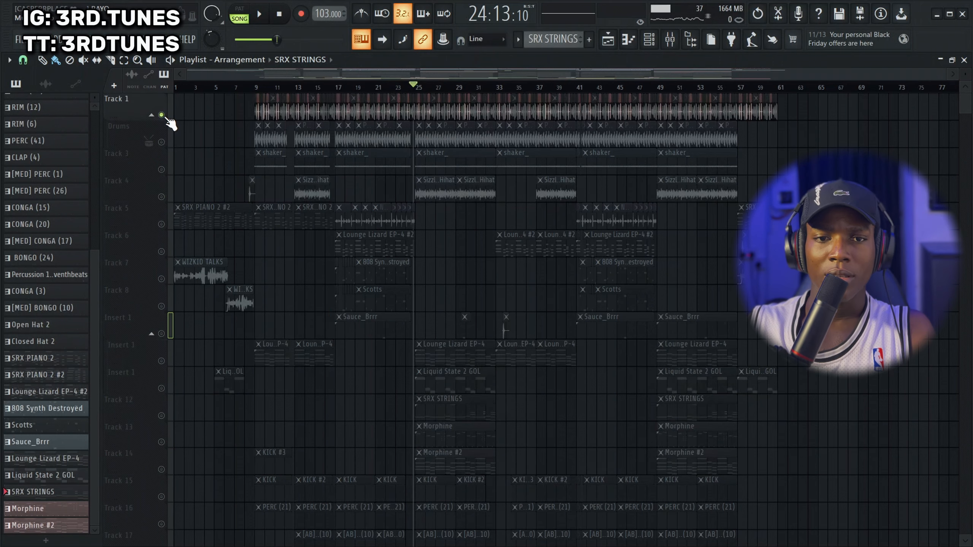
{"action": "scroll", "coordinate": [267, 96], "scroll_direction": "up", "scroll_amount": 5}
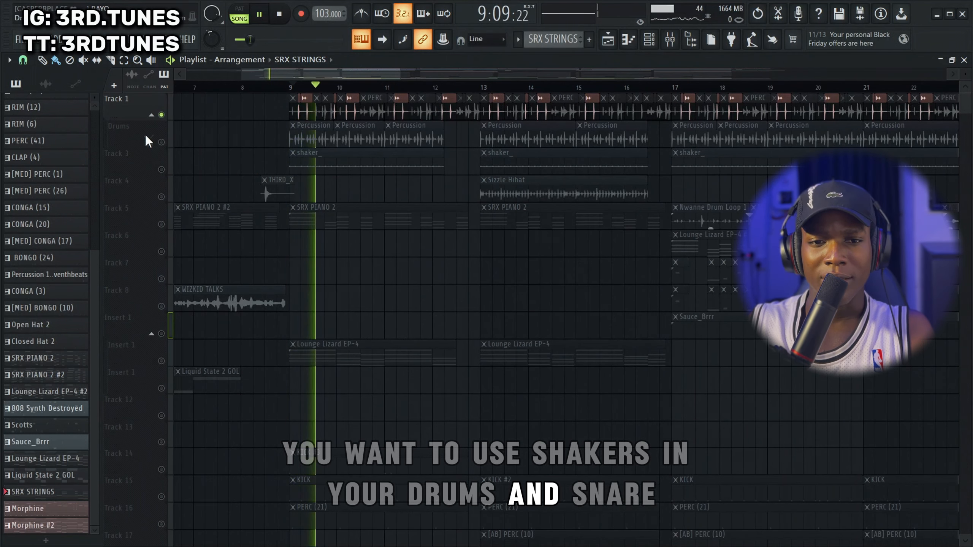
Unmute the Drums track and play its Percussion clips together with the PERC clips from bar 9
{"action": "left_click", "coordinate": [161, 142]}
{"action": "key", "text": "space"}
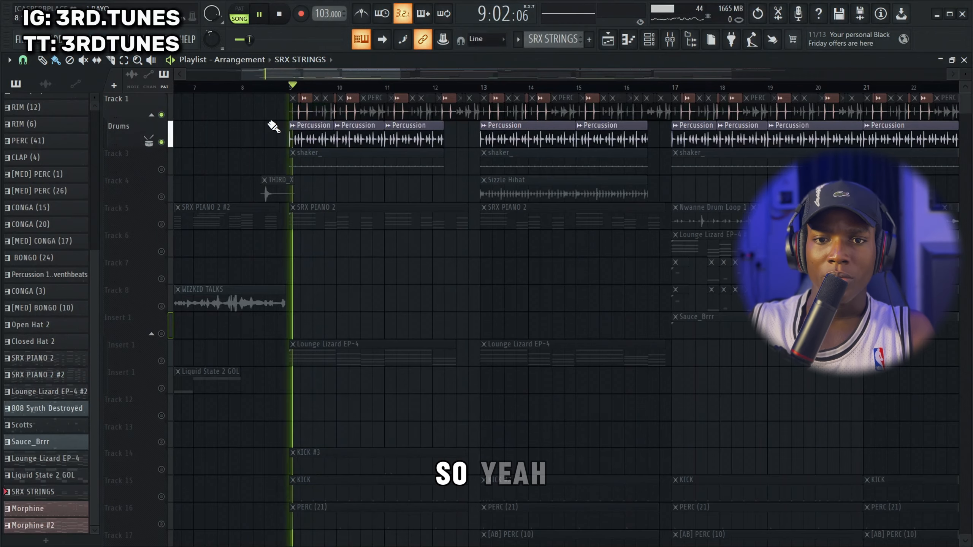
{"action": "scroll", "coordinate": [302, 122], "scroll_direction": "up", "scroll_amount": 5}
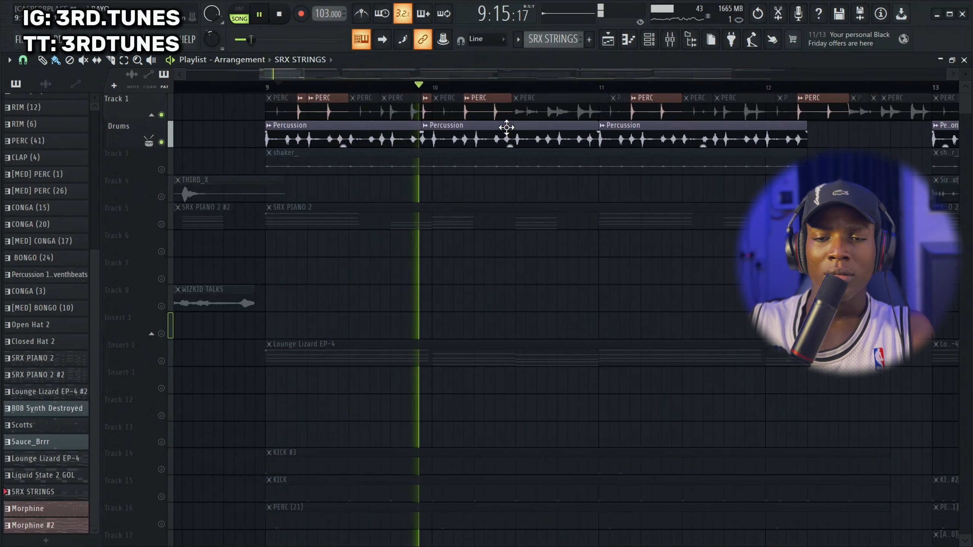
{"action": "scroll", "coordinate": [487, 180], "scroll_direction": "down", "scroll_amount": 5}
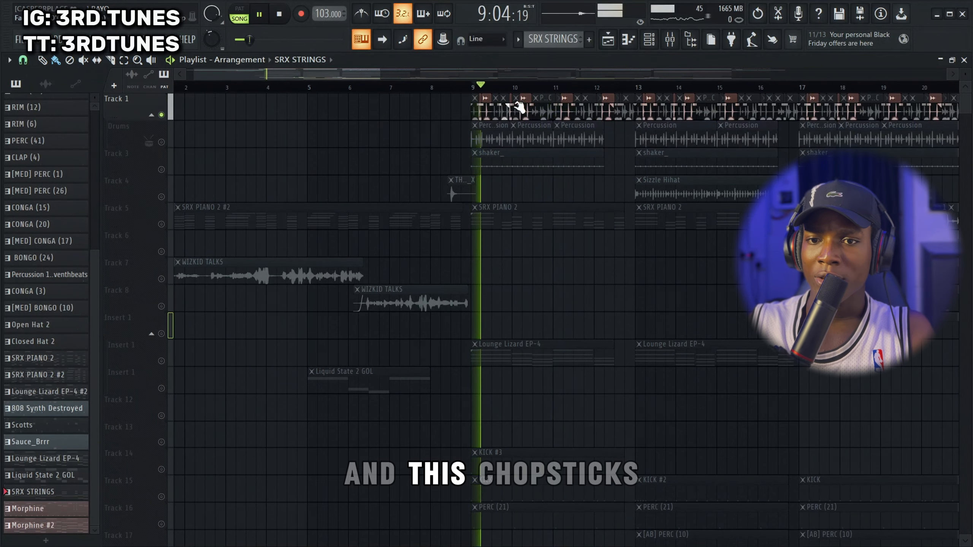
Play the PERC clips without the Drums track, then stop and inspect the PERC sample's settings and waveform, closing its window
{"action": "scroll", "coordinate": [500, 120], "scroll_direction": "up", "scroll_amount": 3}
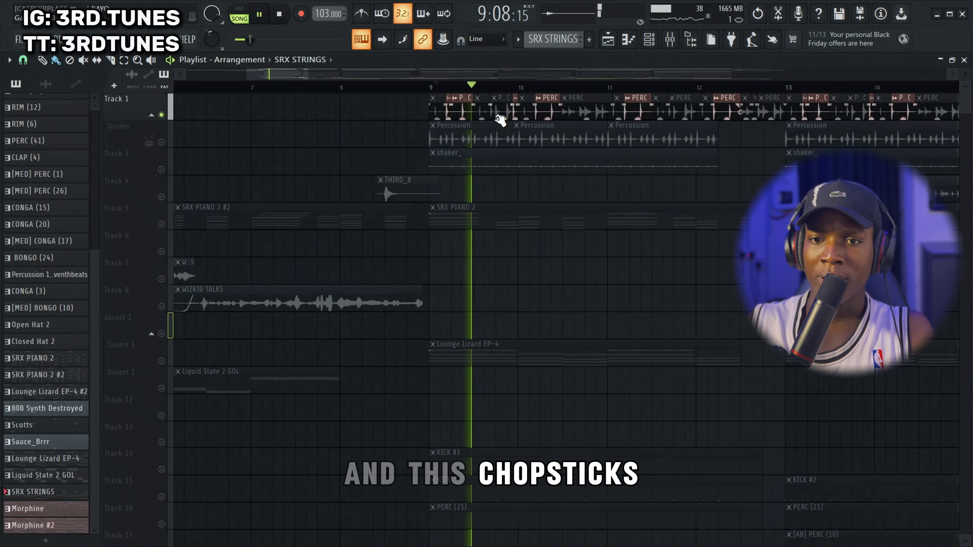
{"action": "key", "text": "space"}
{"action": "scroll", "coordinate": [628, 111], "scroll_direction": "up", "scroll_amount": 3}
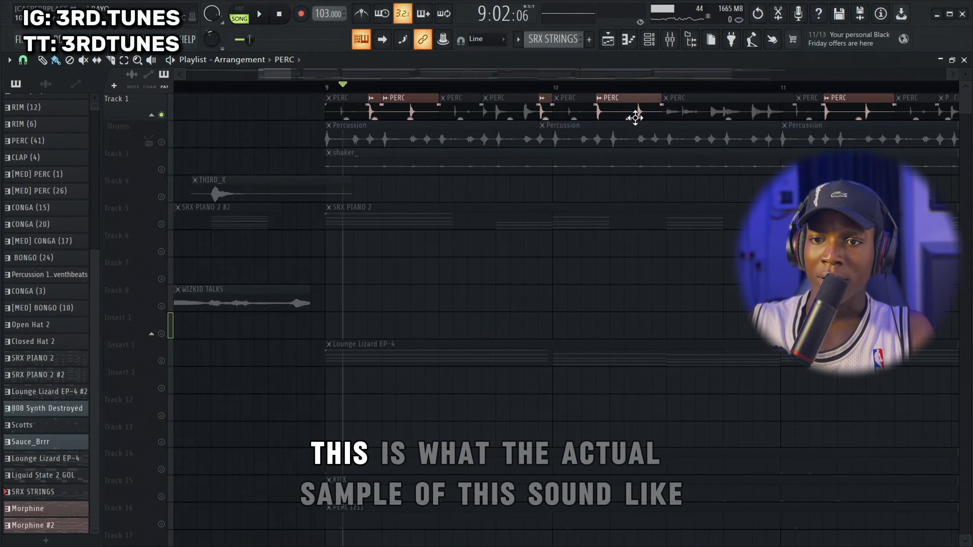
{"action": "double_click", "coordinate": [635, 118]}
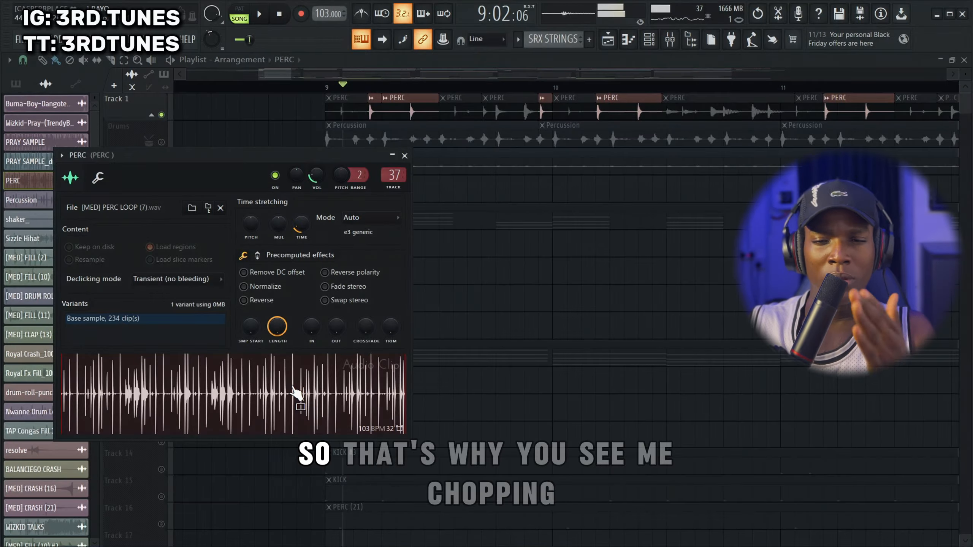
{"action": "left_click", "coordinate": [405, 155]}
Unmute the Drums track and the shaker_ clips on Track 3, and play them with PERC from bar 9
{"action": "scroll", "coordinate": [383, 157], "scroll_direction": "down", "scroll_amount": 4}
{"action": "scroll", "coordinate": [422, 149], "scroll_direction": "down", "scroll_amount": 2}
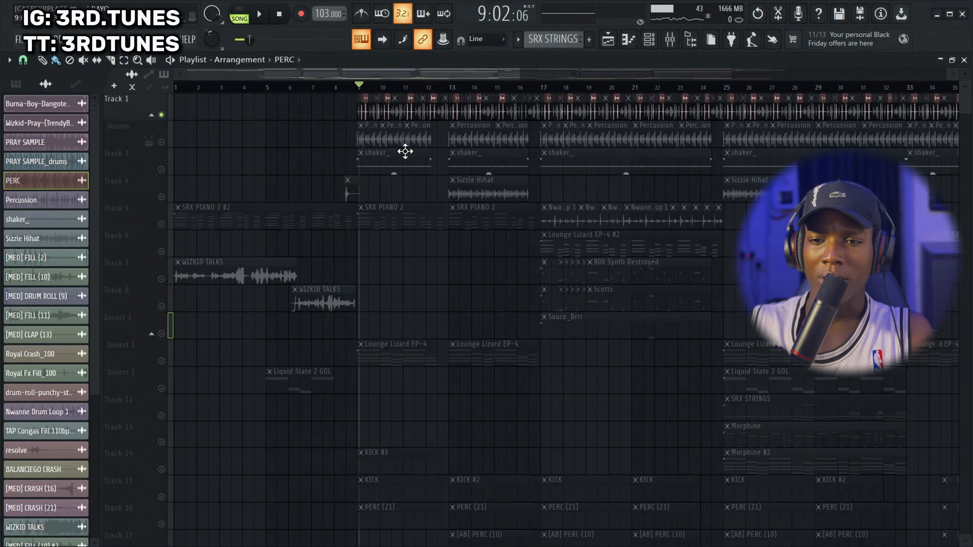
{"action": "left_click", "coordinate": [162, 143]}
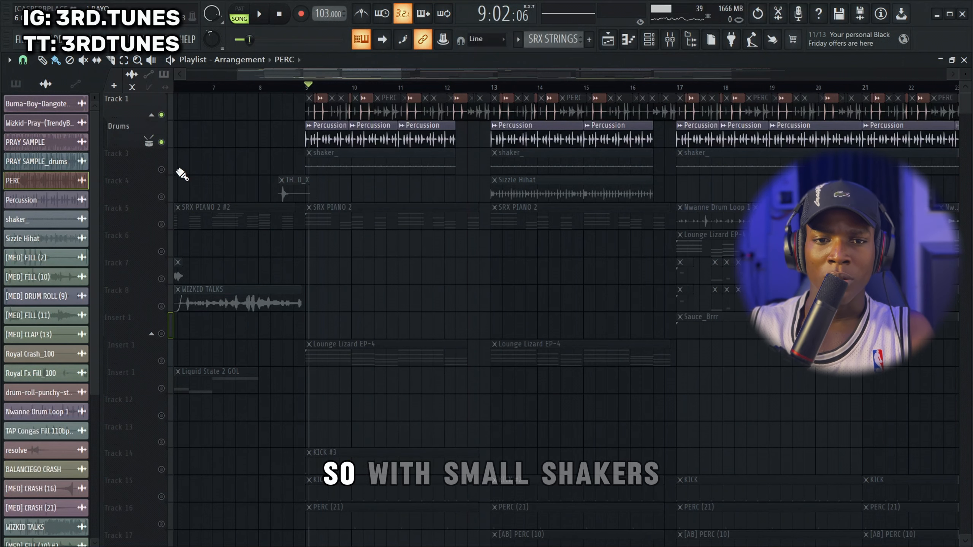
{"action": "left_click", "coordinate": [161, 170]}
{"action": "key", "text": "space"}
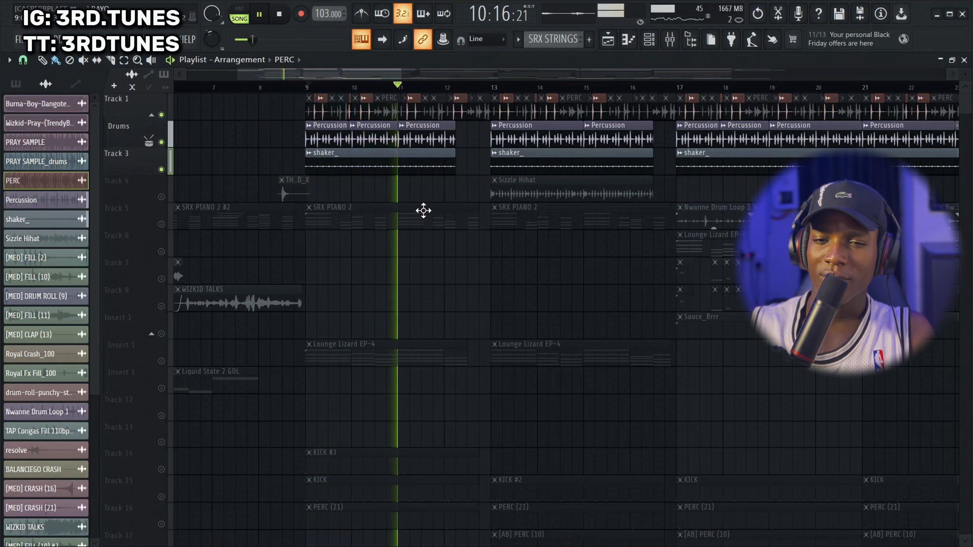
{"action": "scroll", "coordinate": [425, 210], "scroll_direction": "down", "scroll_amount": 2}
{"action": "scroll", "coordinate": [421, 192], "scroll_direction": "up", "scroll_amount": 2}
{"action": "key", "text": "space"}
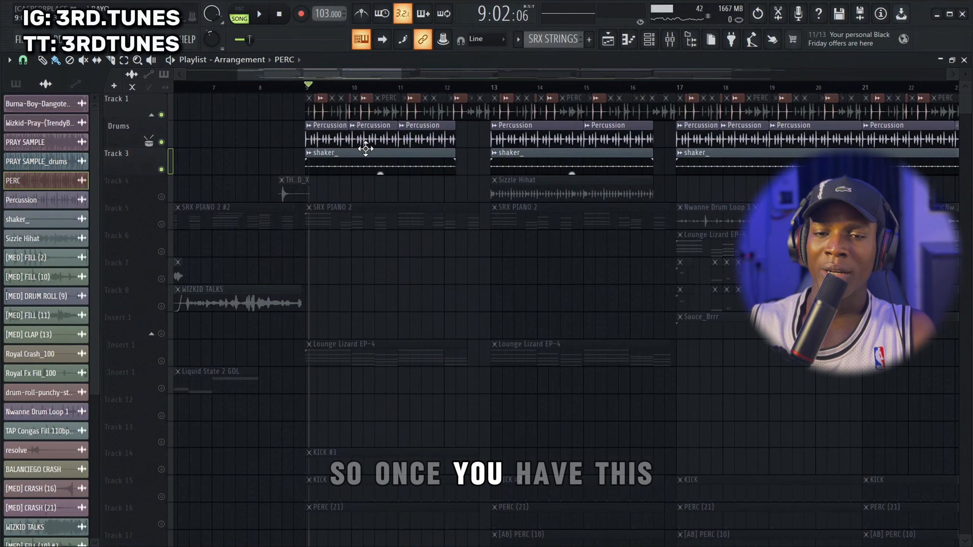
Unmute the KICK #3 pattern on Track 14 and play it with the percussion loops from just before bar 9
{"action": "scroll", "coordinate": [360, 238], "scroll_direction": "down", "scroll_amount": 6}
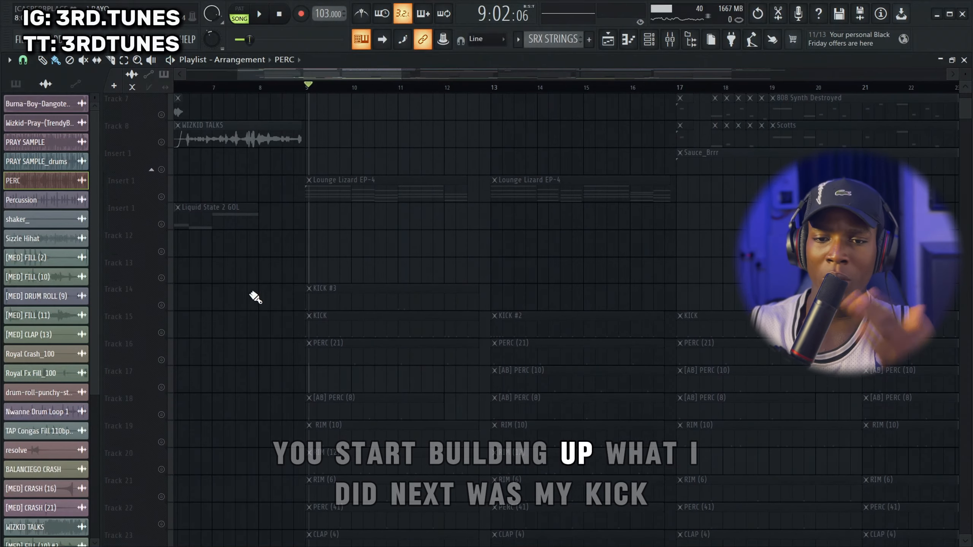
{"action": "left_click", "coordinate": [161, 306]}
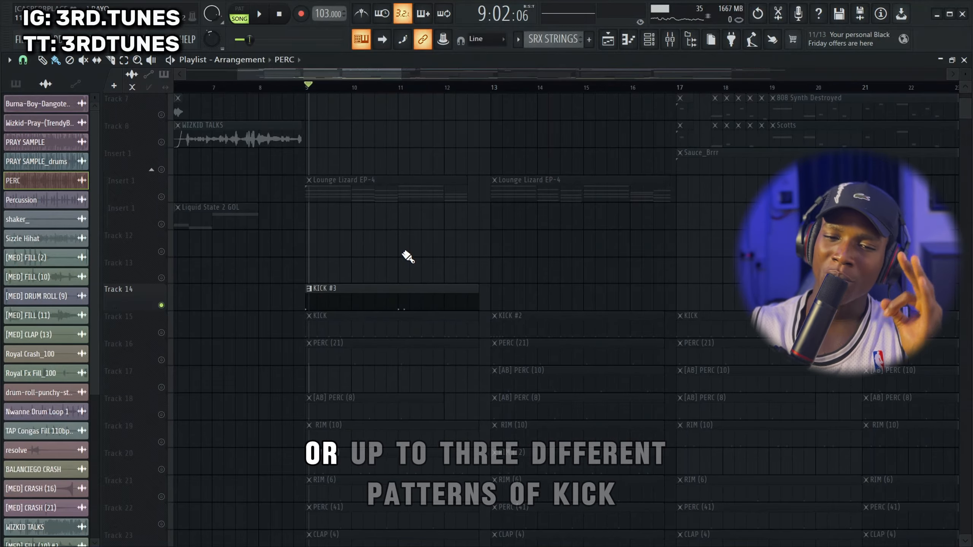
{"action": "left_click", "coordinate": [304, 90]}
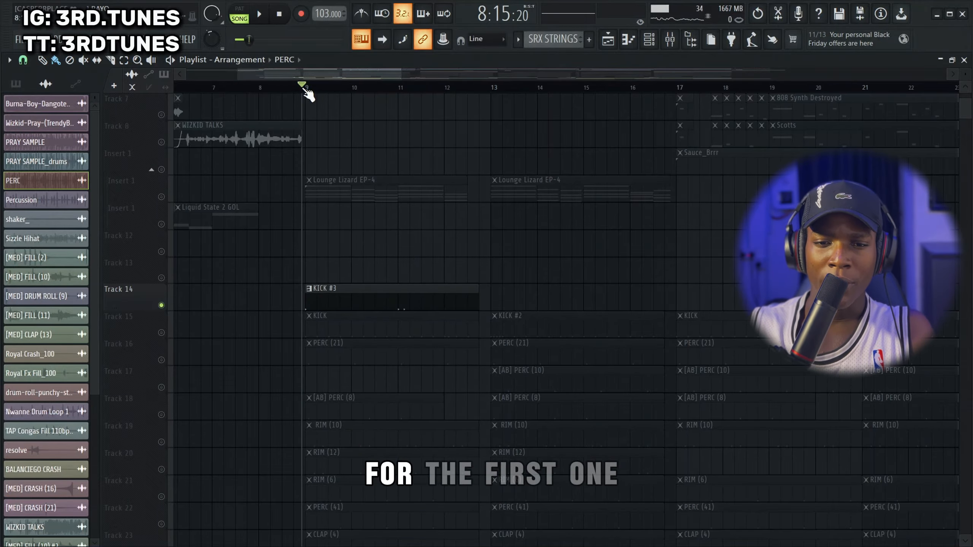
{"action": "key", "text": "space"}
{"action": "scroll", "coordinate": [405, 236], "scroll_direction": "up", "scroll_amount": 1}
{"action": "scroll", "coordinate": [409, 240], "scroll_direction": "up", "scroll_amount": 2}
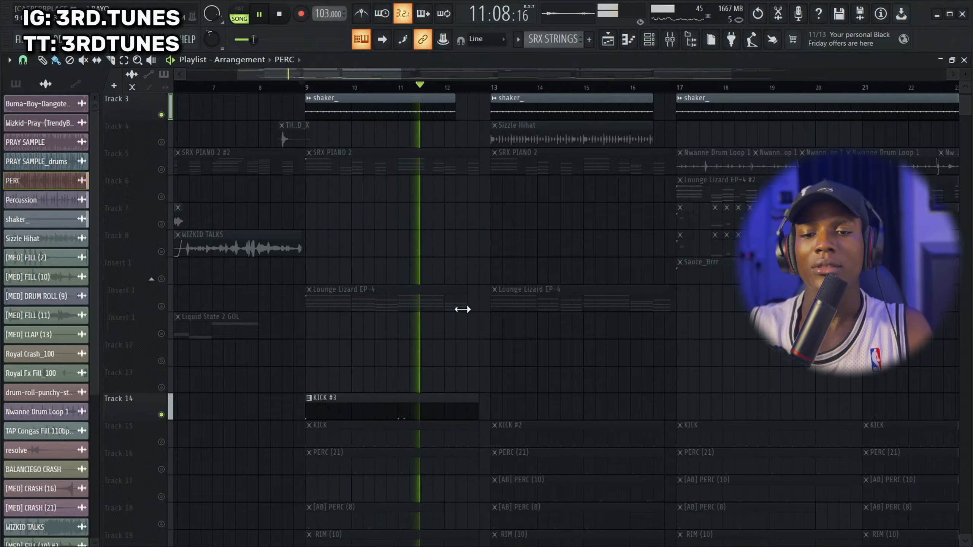
{"action": "key", "text": "space"}
Unmute Track 15 and play its KICK #2 pattern with the loops from just before bar 13
{"action": "left_click", "coordinate": [171, 445]}
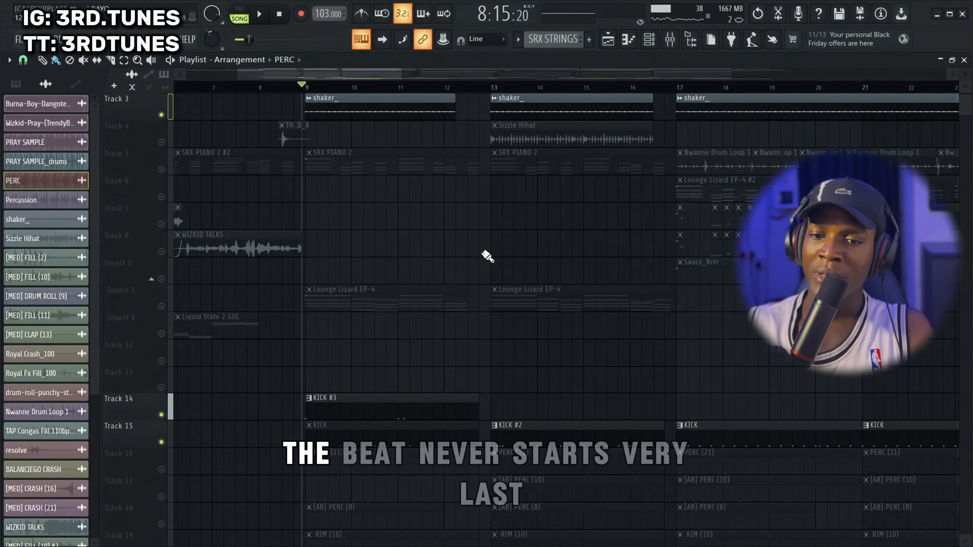
{"action": "left_click", "coordinate": [485, 87]}
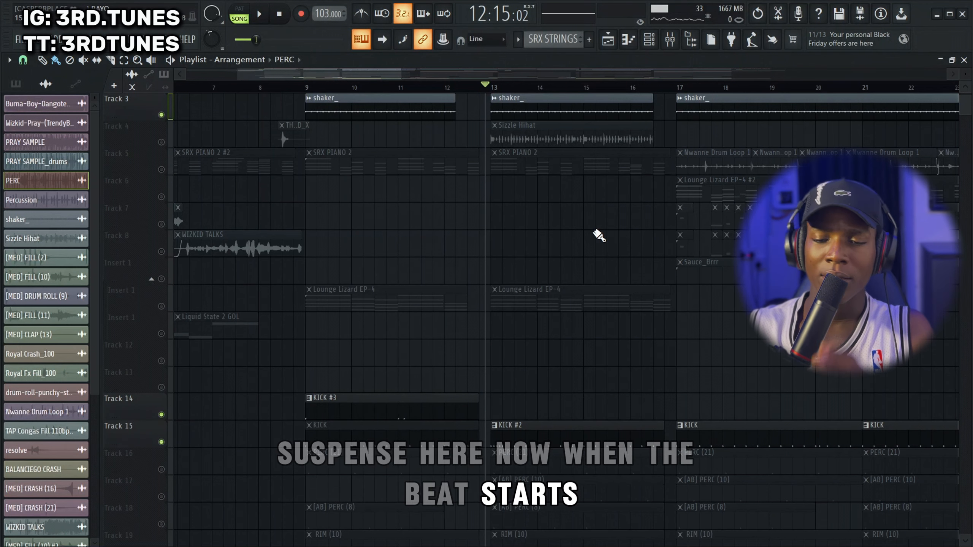
{"action": "key", "text": "space"}
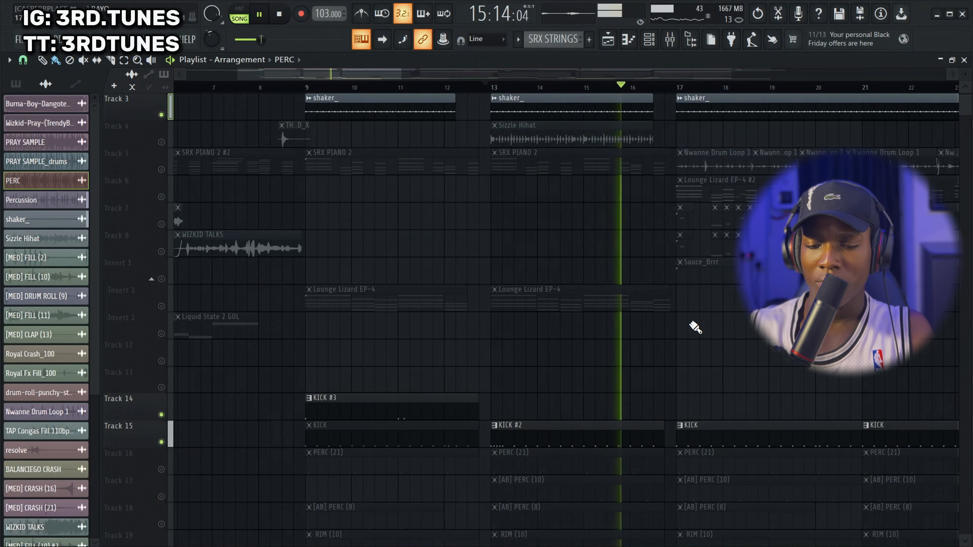
{"action": "scroll", "coordinate": [690, 326], "scroll_direction": "down", "scroll_amount": 1}
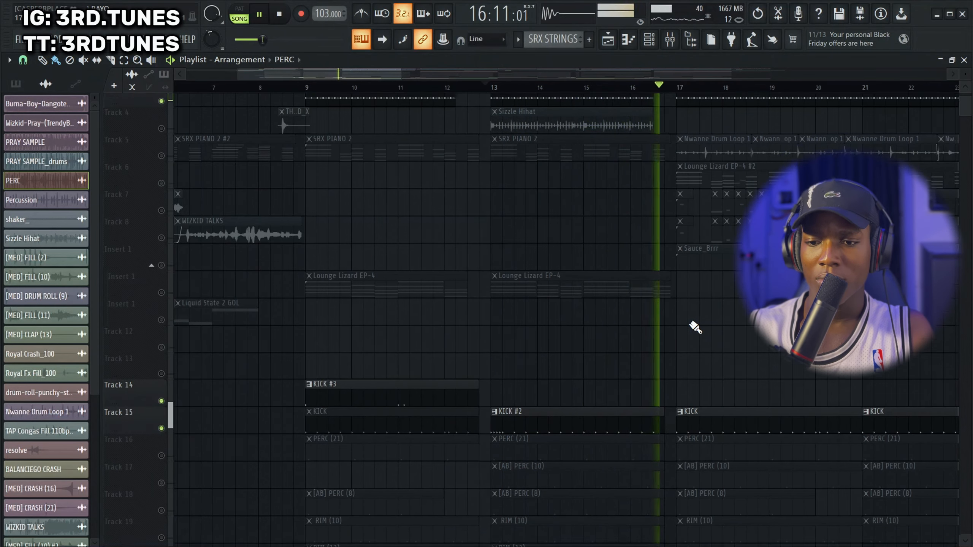
{"action": "key", "text": "space"}
Unmute PERC (21) on Track 16 and play it with the kicks from just before bar 9, then from bar 13
{"action": "left_click", "coordinate": [161, 442]}
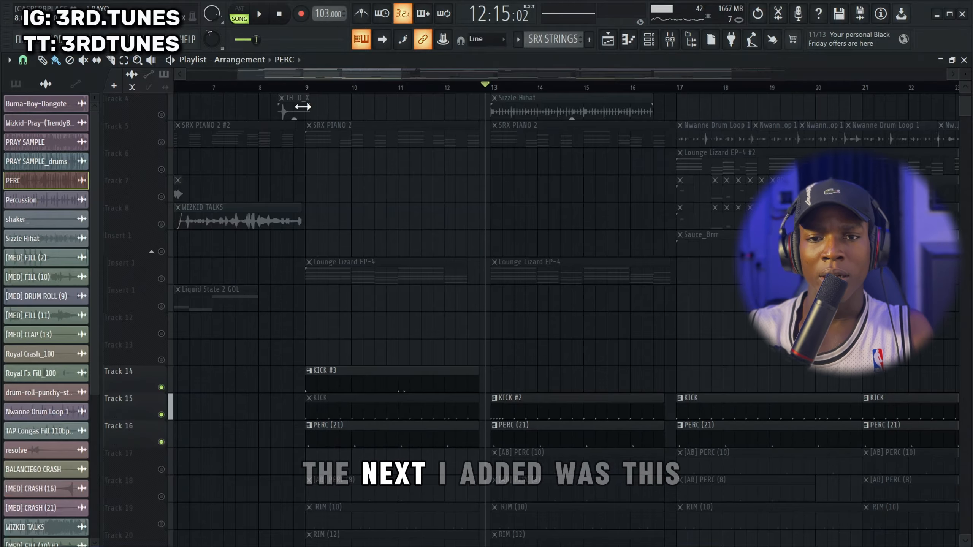
{"action": "left_click", "coordinate": [300, 88]}
{"action": "key", "text": "space"}
{"action": "scroll", "coordinate": [388, 276], "scroll_direction": "down", "scroll_amount": 2}
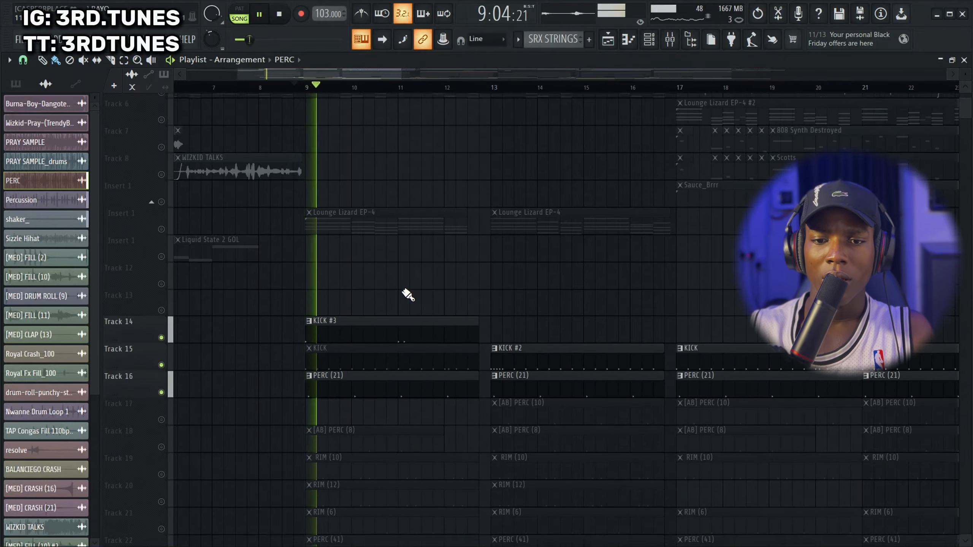
{"action": "scroll", "coordinate": [408, 291], "scroll_direction": "down", "scroll_amount": 1}
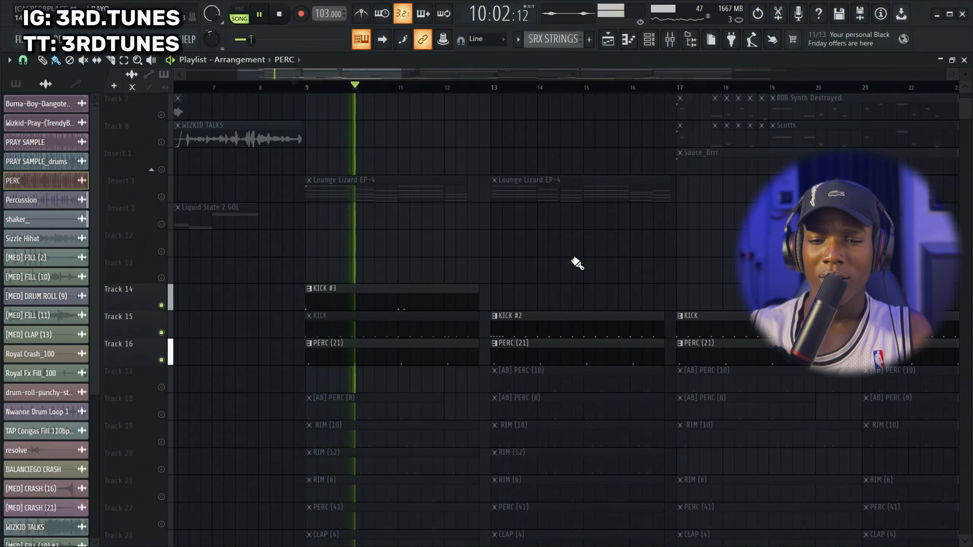
{"action": "left_click", "coordinate": [493, 89]}
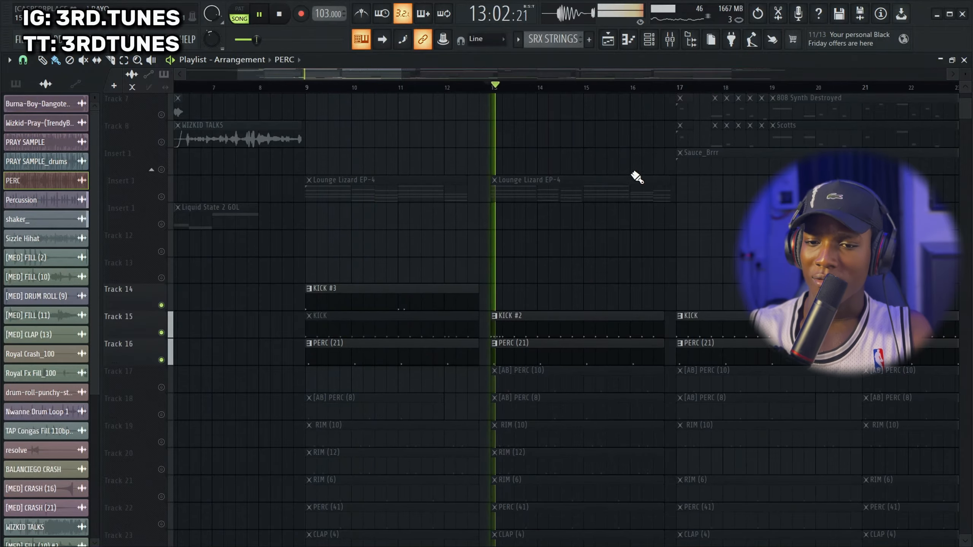
{"action": "scroll", "coordinate": [653, 199], "scroll_direction": "down", "scroll_amount": 1}
{"action": "scroll", "coordinate": [701, 241], "scroll_direction": "up", "scroll_amount": 3}
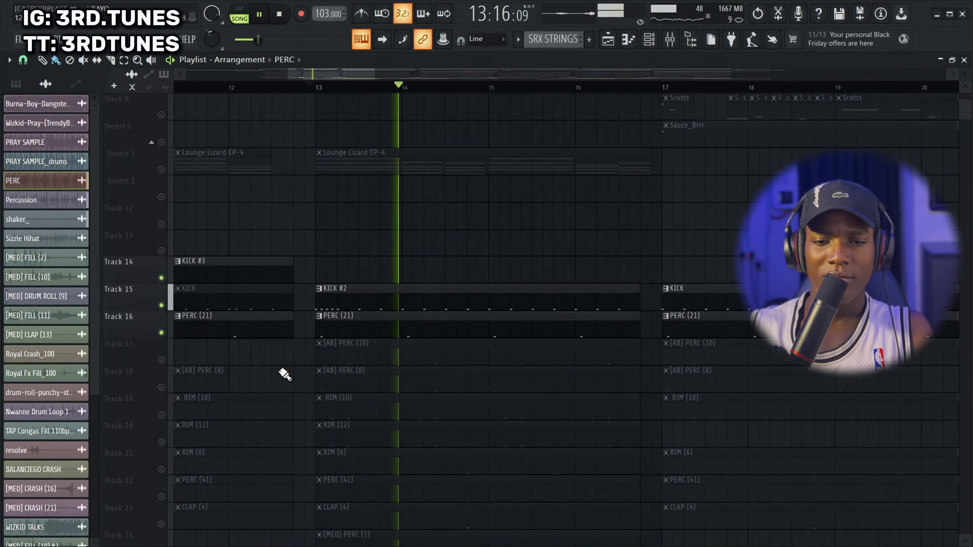
Unmute the [AB] PERC (10) pattern on Track 17 and look over the percussion tracks below it
{"action": "left_click", "coordinate": [161, 360]}
{"action": "scroll", "coordinate": [401, 361], "scroll_direction": "down", "scroll_amount": 14}
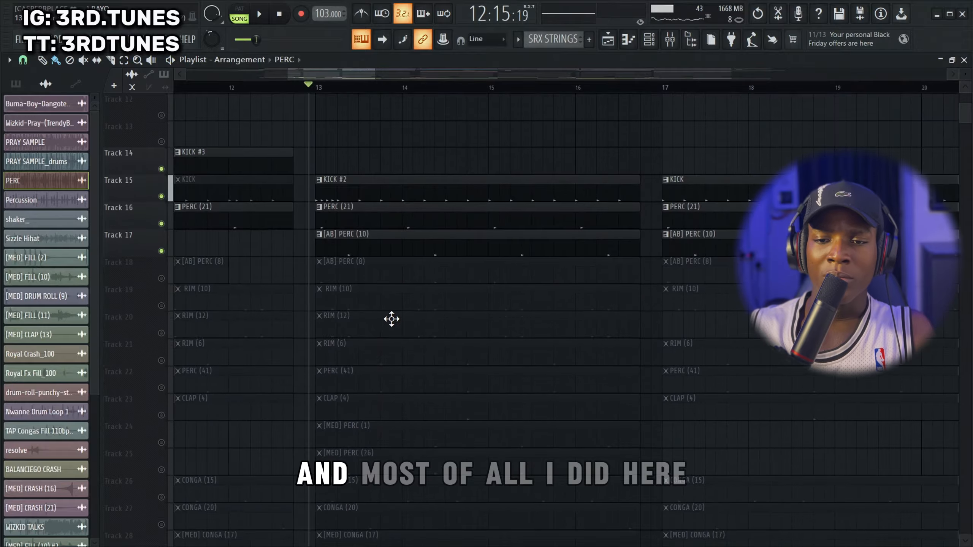
{"action": "scroll", "coordinate": [391, 164], "scroll_direction": "up", "scroll_amount": 3}
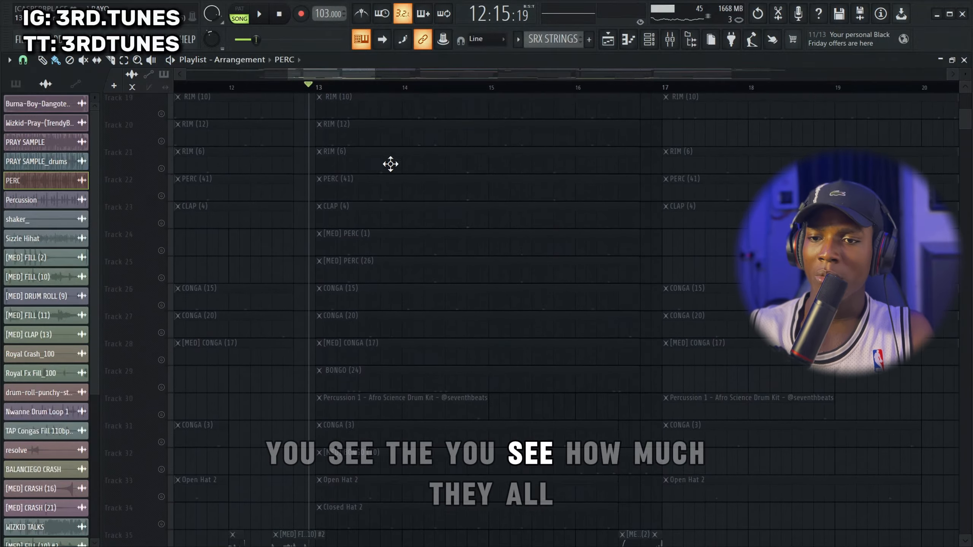
Unmute the [AB] PERC (8) pattern on Track 18 and play it with the kicks and percussion from just before bar 13
{"action": "scroll", "coordinate": [424, 283], "scroll_direction": "up", "scroll_amount": 4}
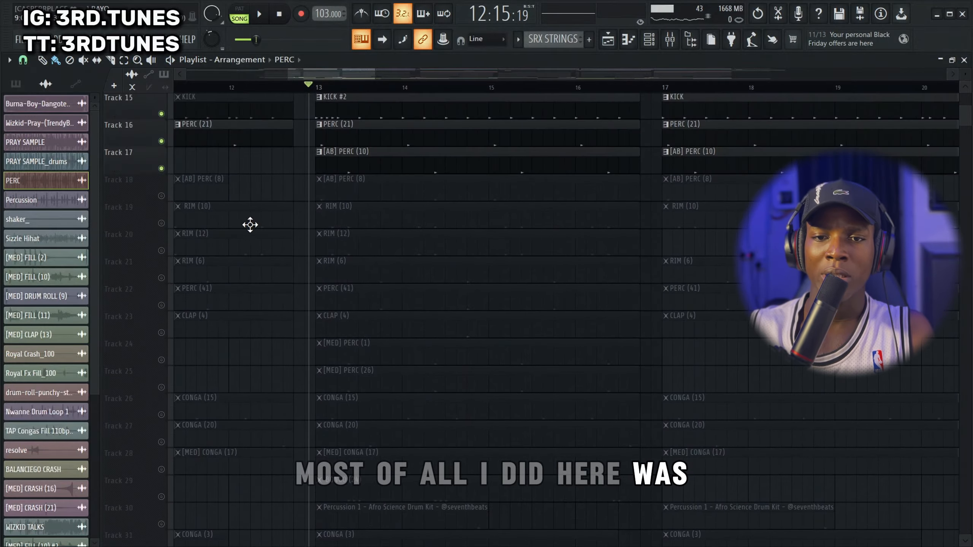
{"action": "left_click", "coordinate": [161, 195]}
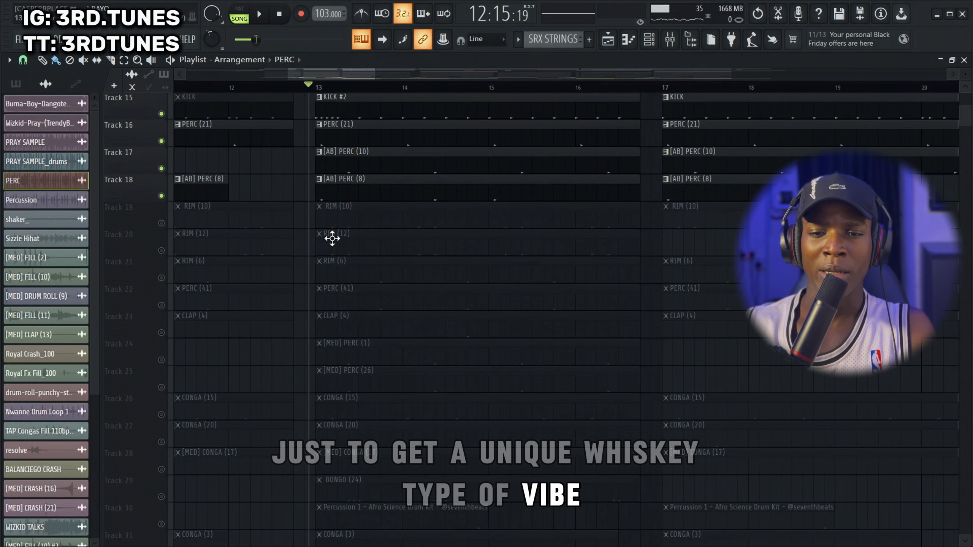
{"action": "key", "text": "space"}
{"action": "scroll", "coordinate": [435, 267], "scroll_direction": "up", "scroll_amount": 3}
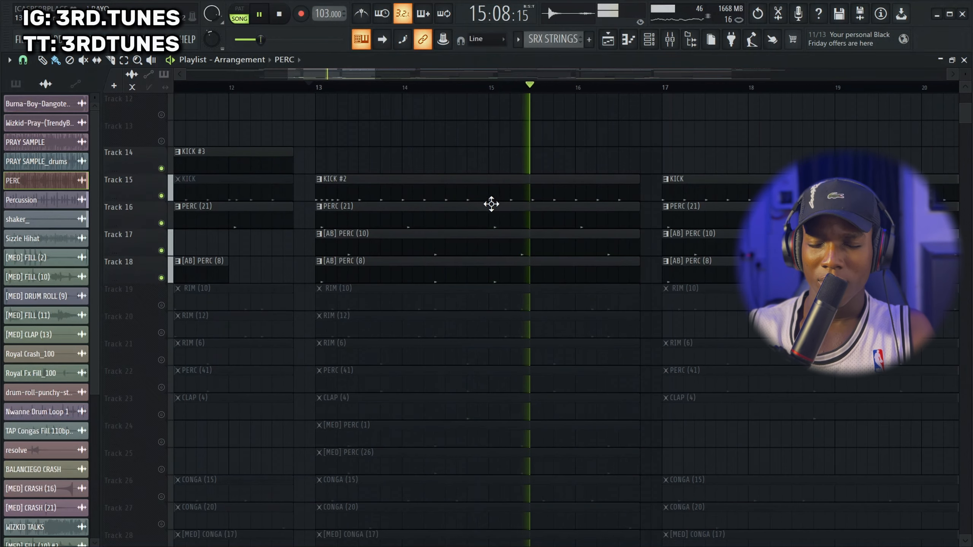
{"action": "key", "text": "space"}
Unmute the layered RIM (10) and RIM (12) patterns on Tracks 19 and 20 and play them from just before bar 13
{"action": "left_click", "coordinate": [161, 305]}
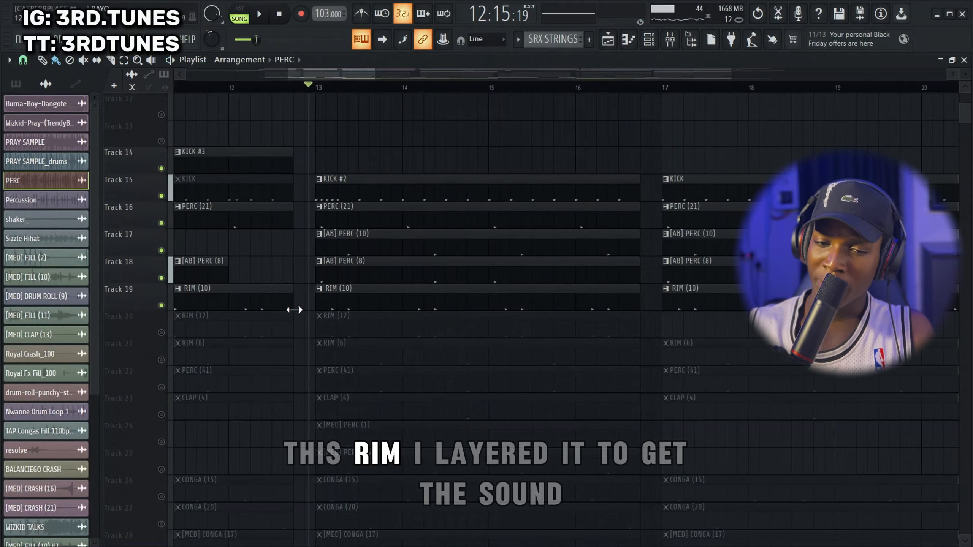
{"action": "left_click", "coordinate": [161, 332]}
{"action": "key", "text": "space"}
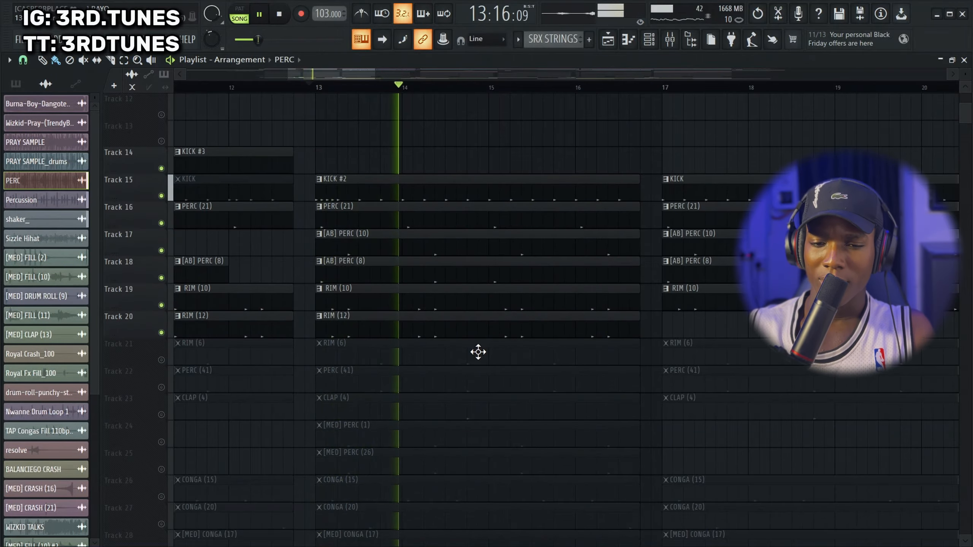
{"action": "key", "text": "space"}
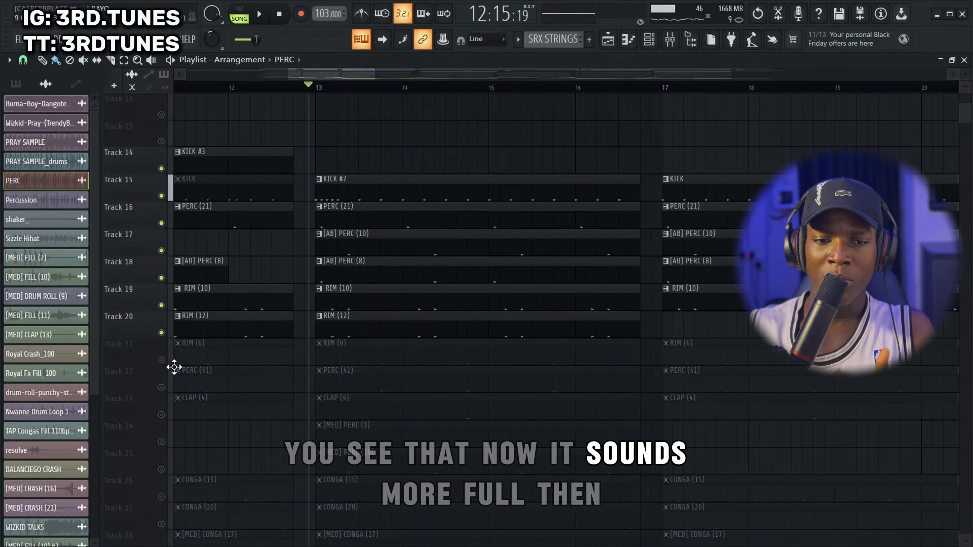
Unmute RIM (6) on Track 21 and its PERC (41) layer on Track 22, playing the drums after each addition
{"action": "left_click", "coordinate": [161, 360]}
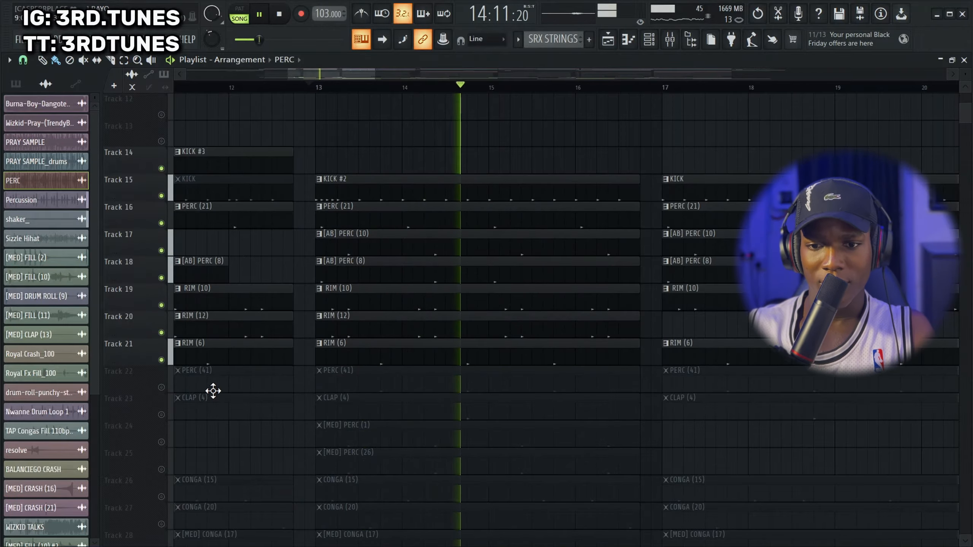
{"action": "key", "text": "space"}
{"action": "left_click", "coordinate": [161, 387]}
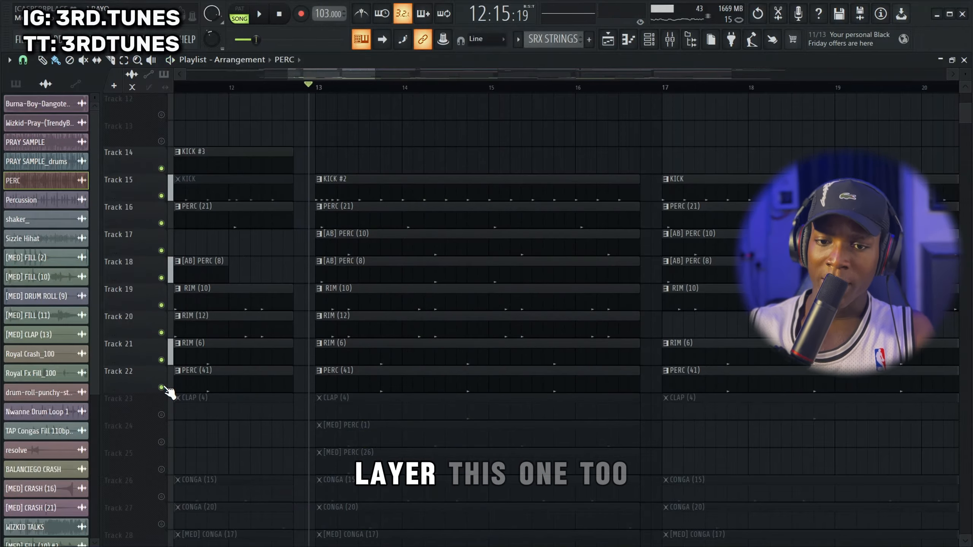
{"action": "key", "text": "space"}
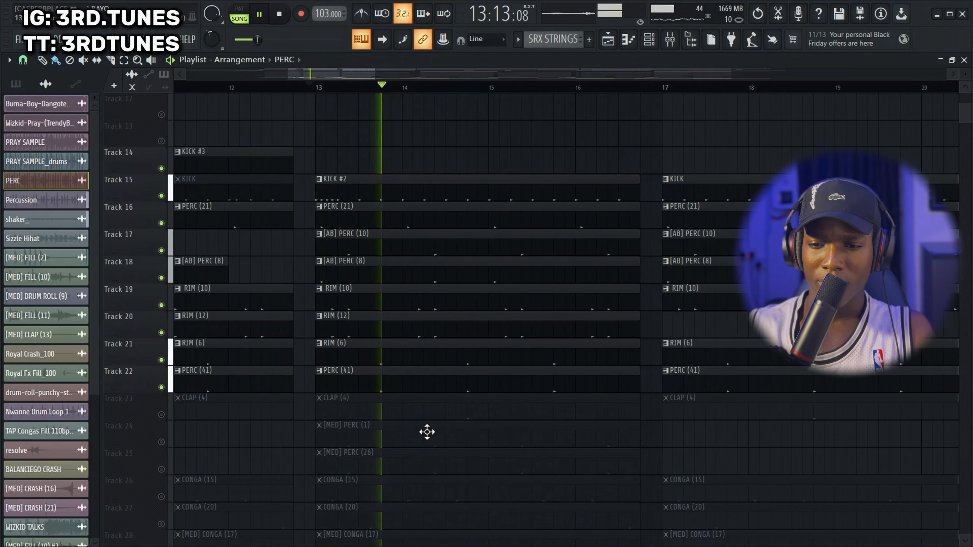
{"action": "key", "text": "space"}
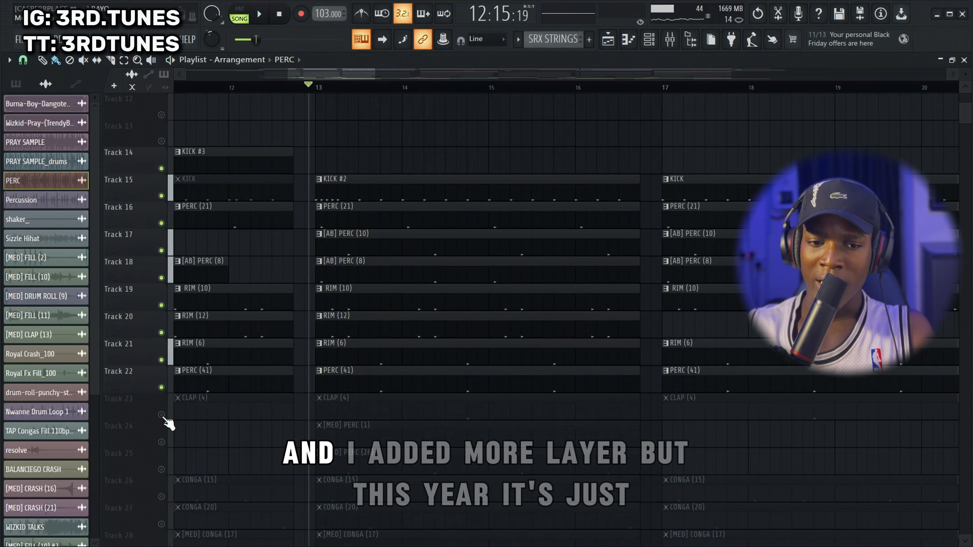
Unmute the CLAP (4) pattern on Track 23 and play it with the drums from just before bar 13
{"action": "left_click", "coordinate": [161, 414]}
{"action": "key", "text": "space"}
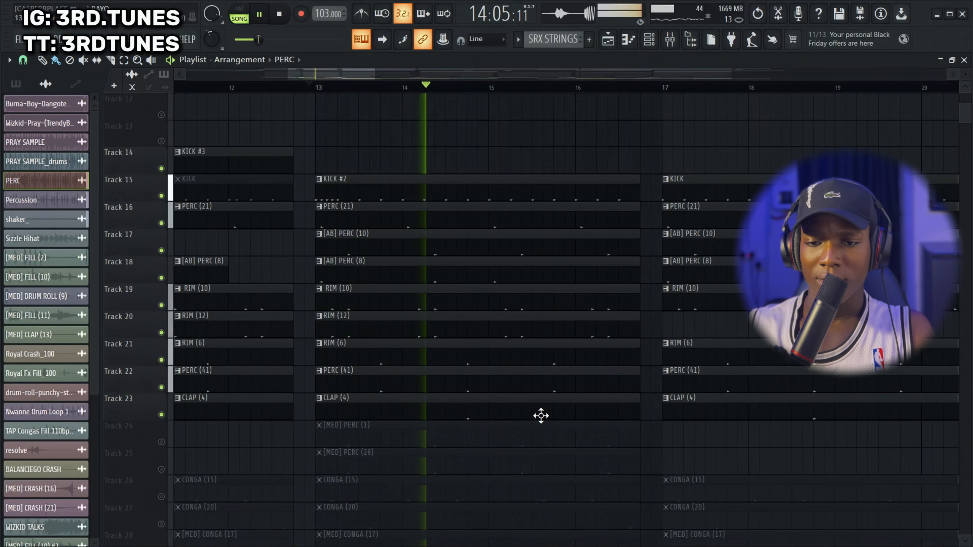
{"action": "key", "text": "space"}
Unmute [MED] PERC (1), [MED] PERC (26) and CONGA (15) on Tracks 24 to 26 while playing the drums from just before bar 13
{"action": "scroll", "coordinate": [288, 412], "scroll_direction": "down", "scroll_amount": 2}
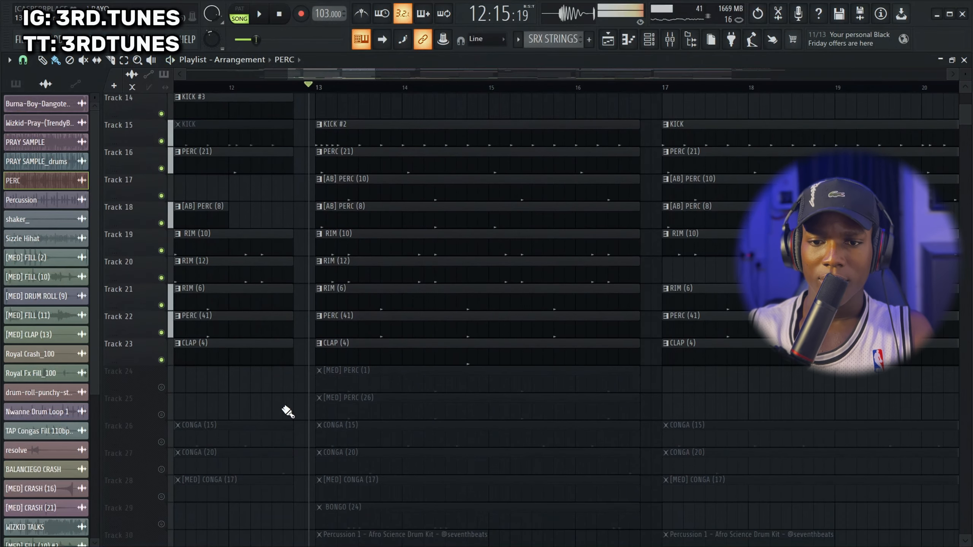
{"action": "left_click", "coordinate": [161, 387]}
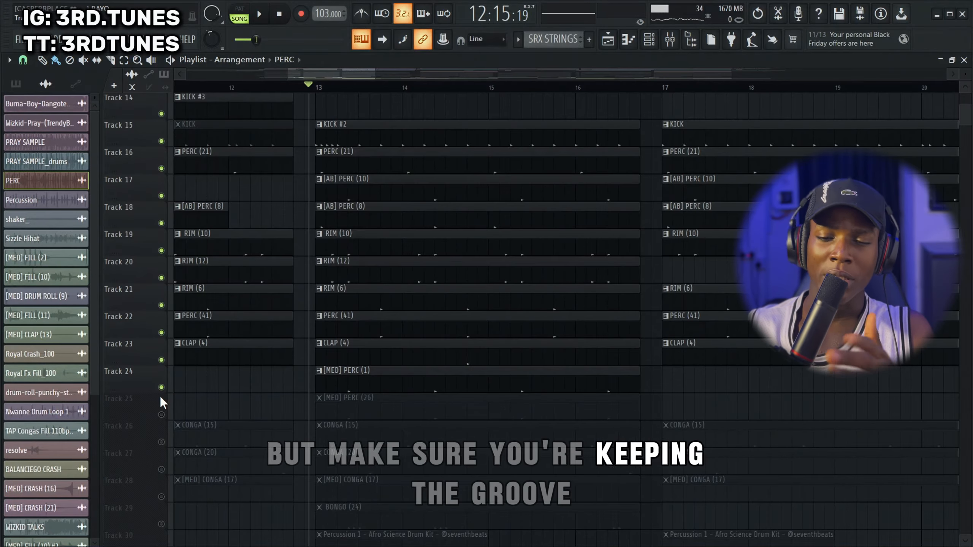
{"action": "key", "text": "space"}
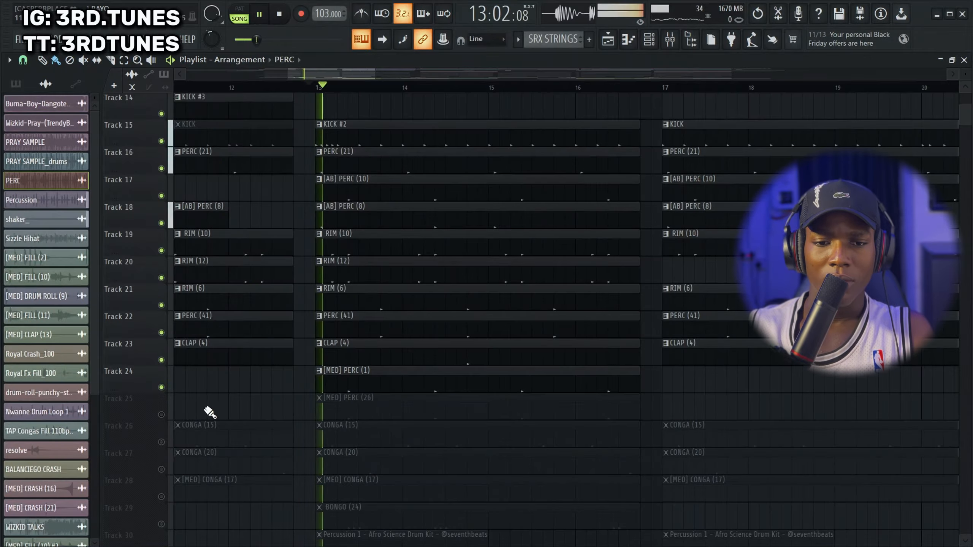
{"action": "left_click", "coordinate": [161, 415]}
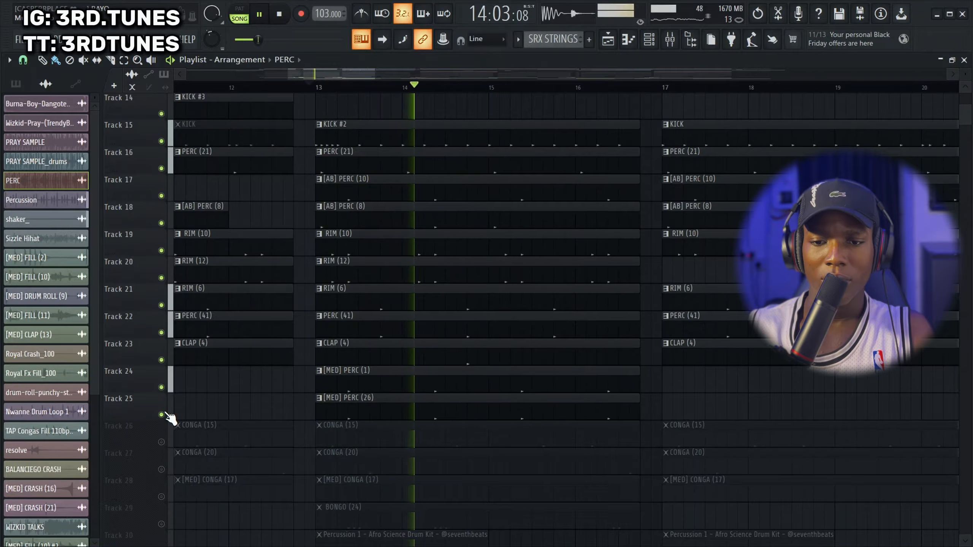
{"action": "scroll", "coordinate": [296, 391], "scroll_direction": "down", "scroll_amount": 2}
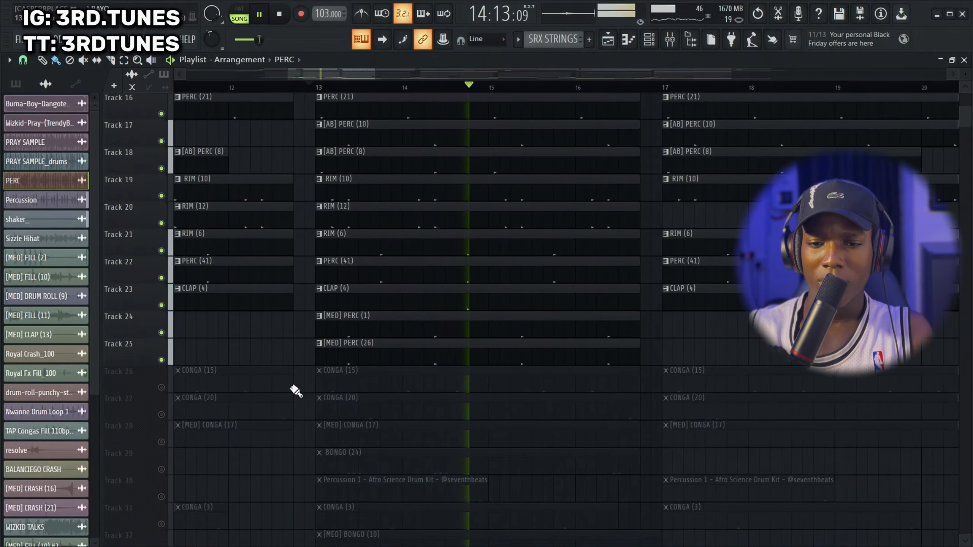
{"action": "left_click", "coordinate": [161, 387]}
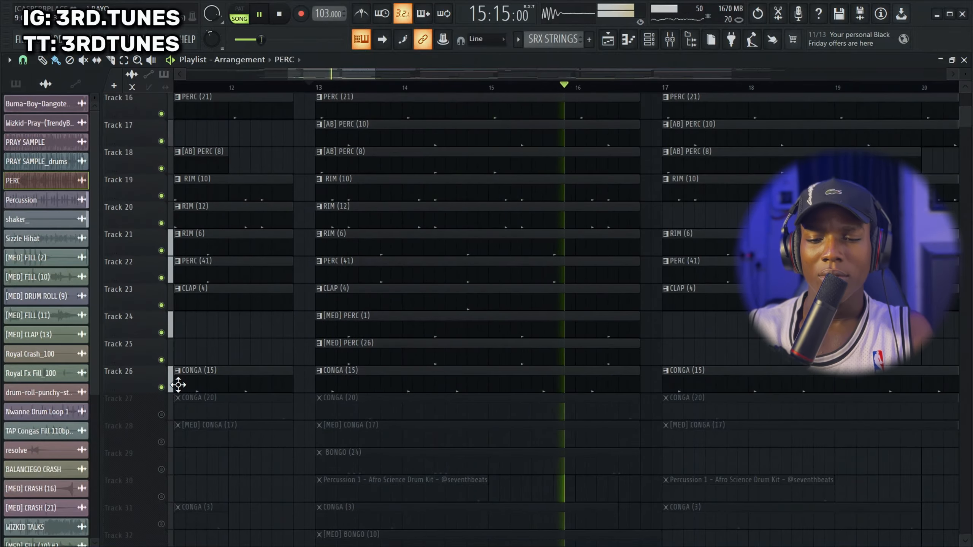
{"action": "key", "text": "space"}
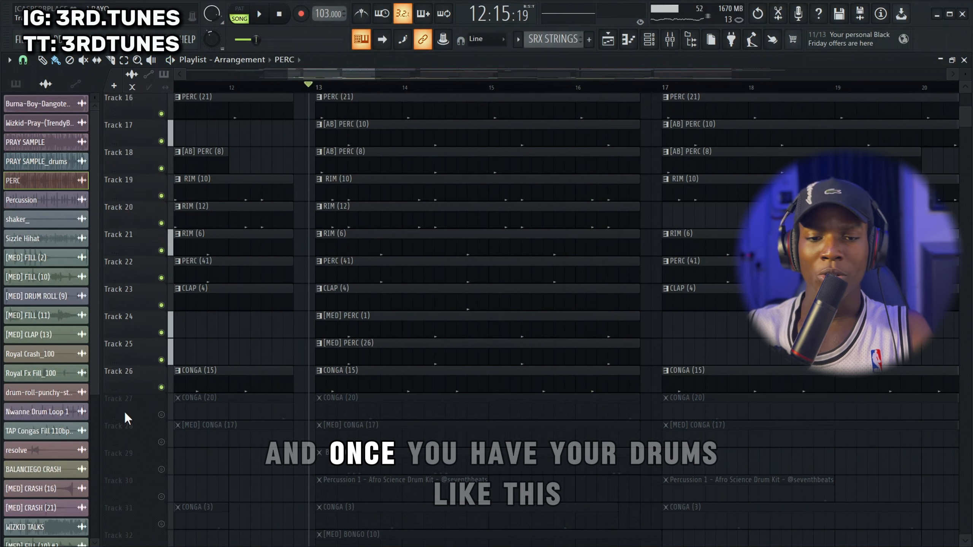
Play the kick, percussion, rim and clap tracks from just before bar 13 with the CONGA (15) track muted
{"action": "scroll", "coordinate": [467, 337], "scroll_direction": "up", "scroll_amount": 6}
{"action": "key", "text": "space"}
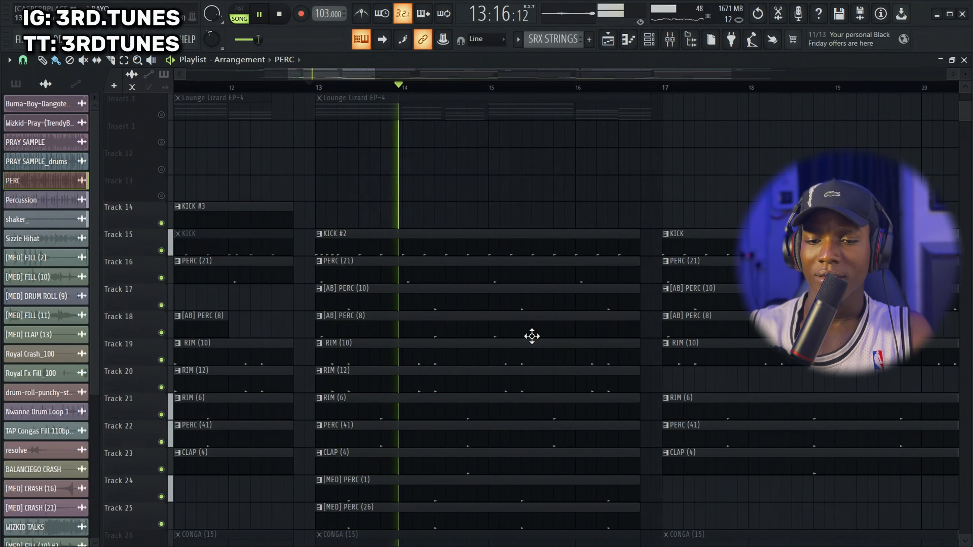
{"action": "key", "text": "space"}
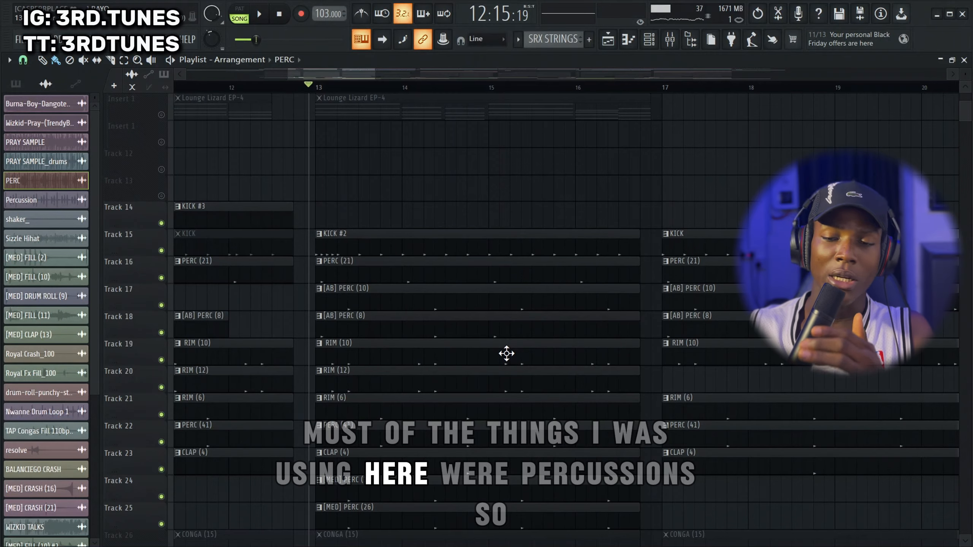
Unmute CONGA (15), CONGA (20), [MED] CONGA (17) and BONGO (24) on Tracks 26 to 29 and play them with the drums
{"action": "scroll", "coordinate": [499, 353], "scroll_direction": "down", "scroll_amount": 3}
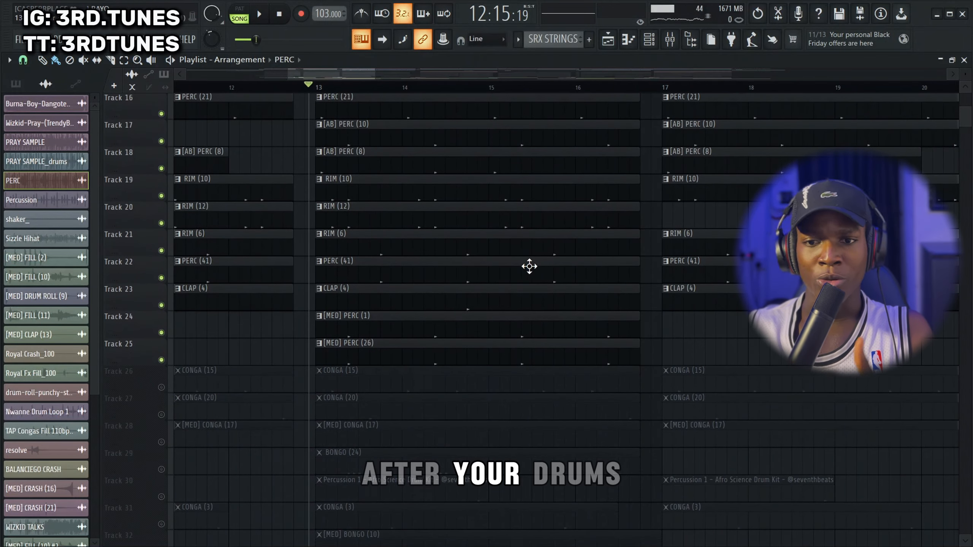
{"action": "left_click", "coordinate": [161, 387]}
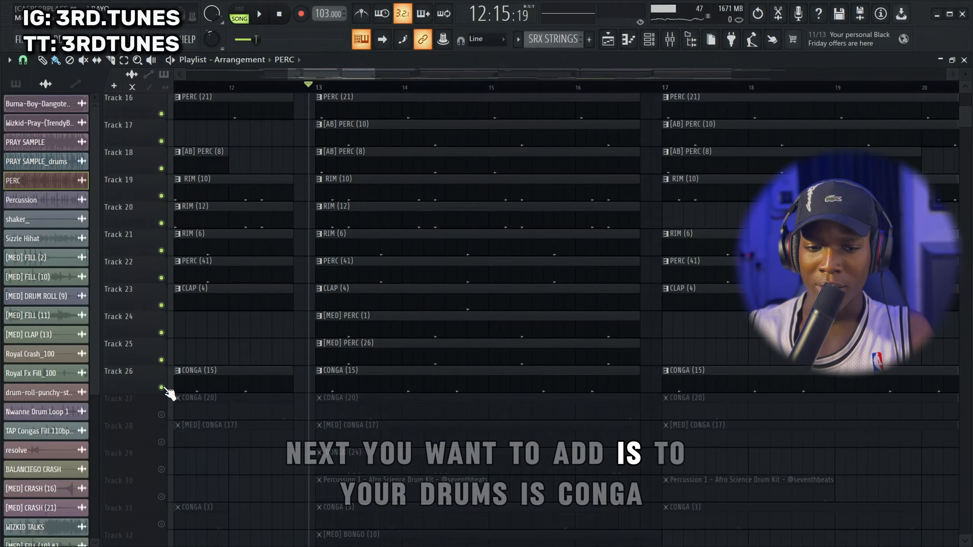
{"action": "left_click", "coordinate": [161, 415]}
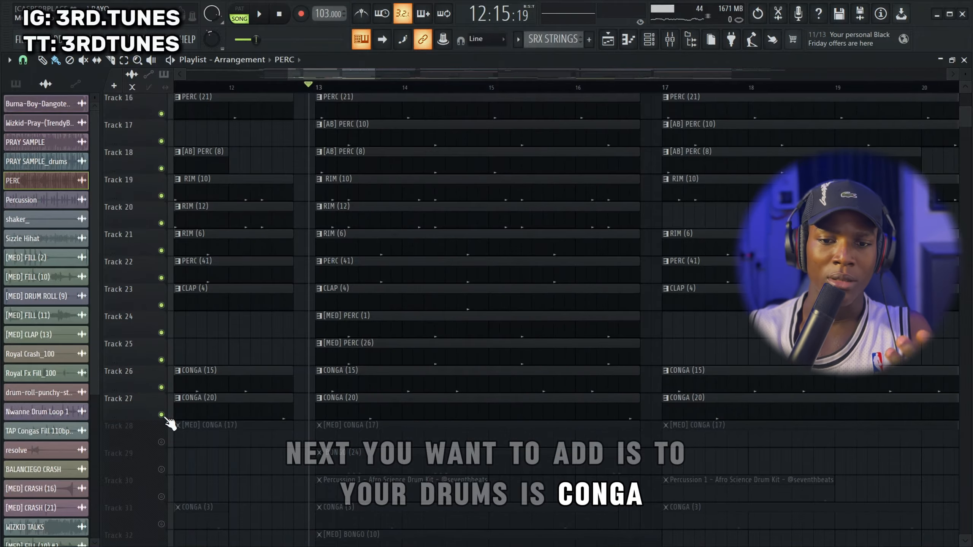
{"action": "left_click", "coordinate": [161, 442]}
{"action": "left_click", "coordinate": [161, 469]}
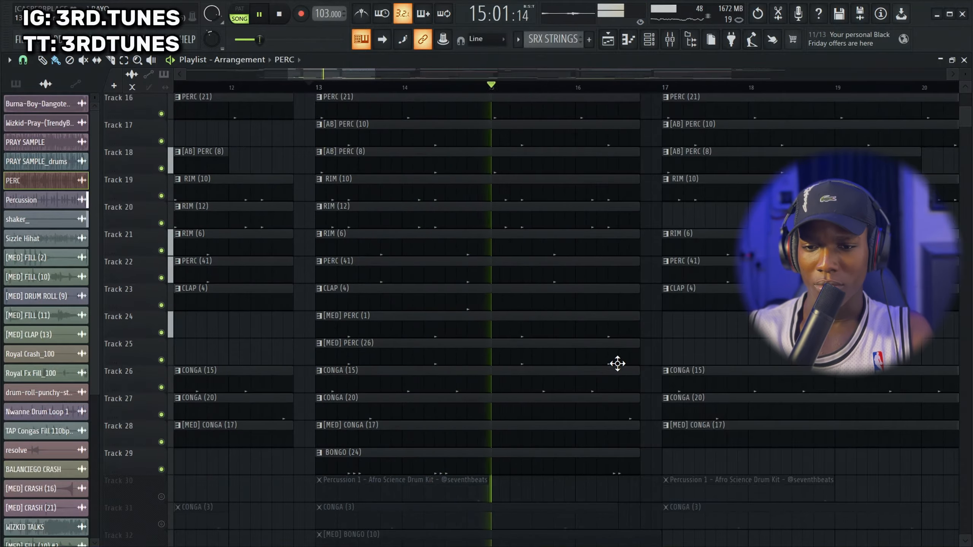
{"action": "scroll", "coordinate": [617, 364], "scroll_direction": "down", "scroll_amount": 1}
{"action": "scroll", "coordinate": [616, 364], "scroll_direction": "up", "scroll_amount": 1}
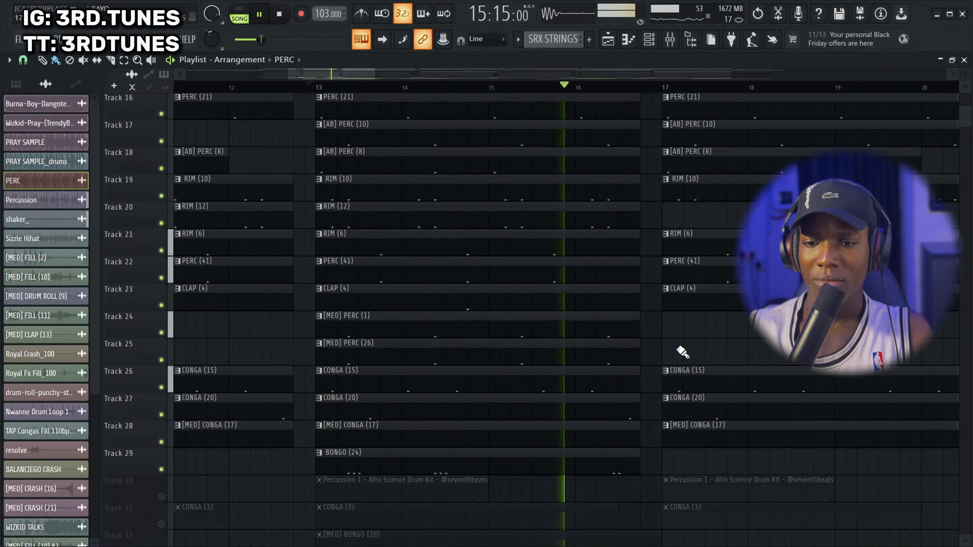
{"action": "scroll", "coordinate": [679, 351], "scroll_direction": "down", "scroll_amount": 4}
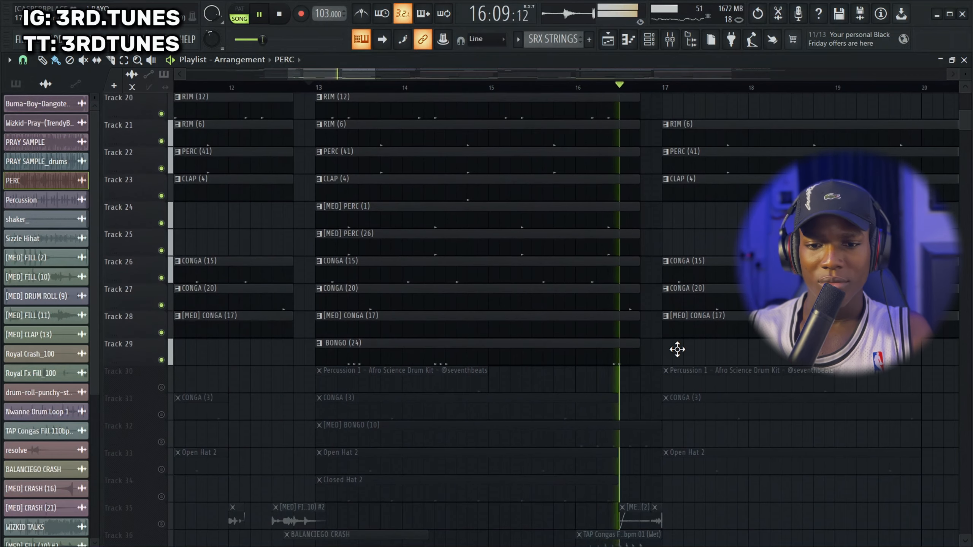
{"action": "scroll", "coordinate": [676, 349], "scroll_direction": "down", "scroll_amount": 1}
{"action": "key", "text": "space"}
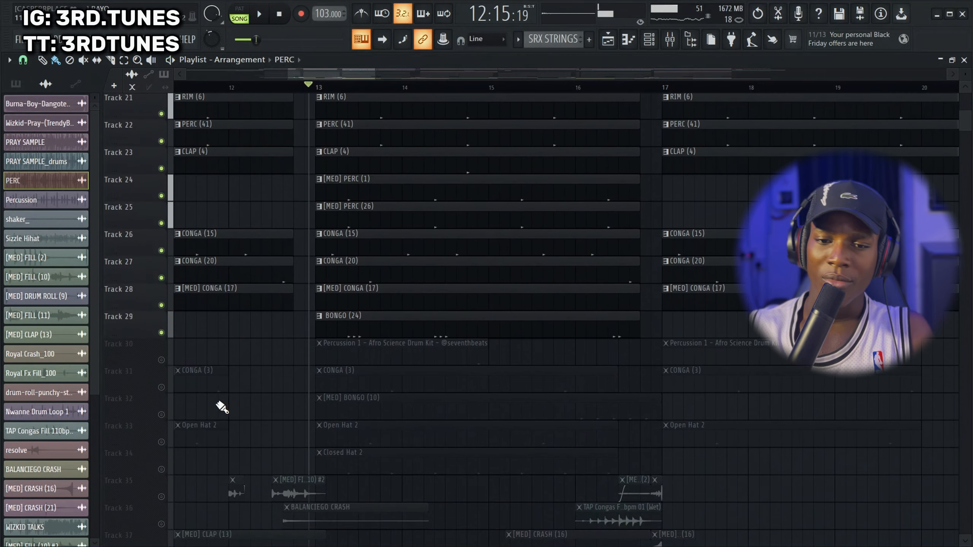
Unmute the Percussion 1, CONGA (3), [MED] BONGO (10) and Open Hat 2 patterns on Tracks 30 to 33
{"action": "left_click", "coordinate": [161, 360]}
{"action": "left_click", "coordinate": [161, 387]}
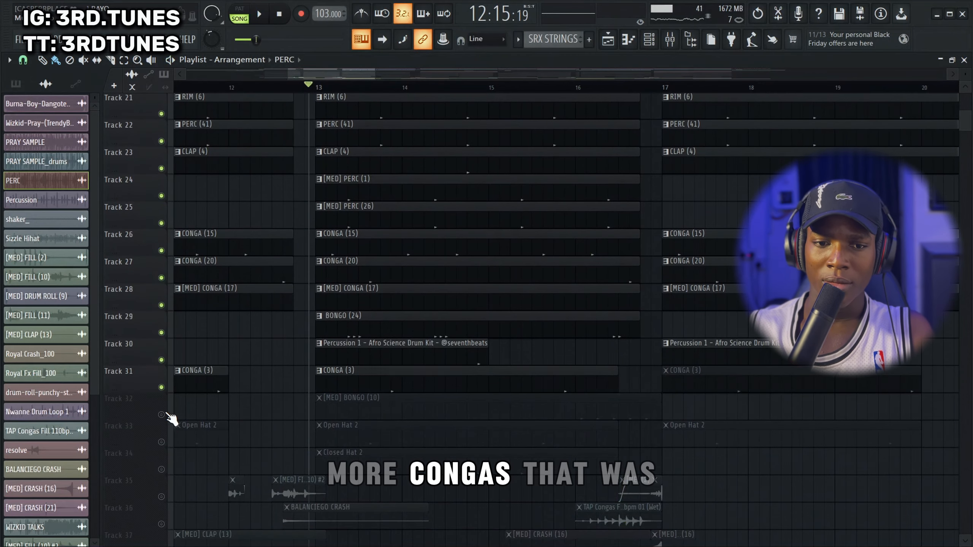
{"action": "left_click", "coordinate": [161, 414]}
{"action": "left_click", "coordinate": [162, 442]}
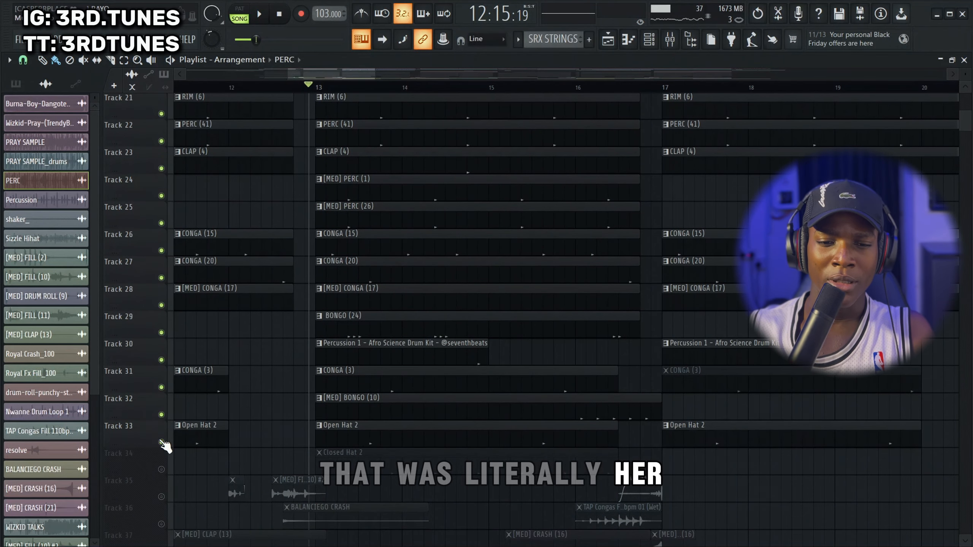
Solo Open Hat 2 on Track 33, add back Tracks 32 to 29, and play them from just before bar 13
{"action": "left_click", "coordinate": [161, 442], "text": "ctrl"}
{"action": "left_click", "coordinate": [161, 414]}
{"action": "left_click", "coordinate": [162, 386]}
{"action": "key", "text": "space"}
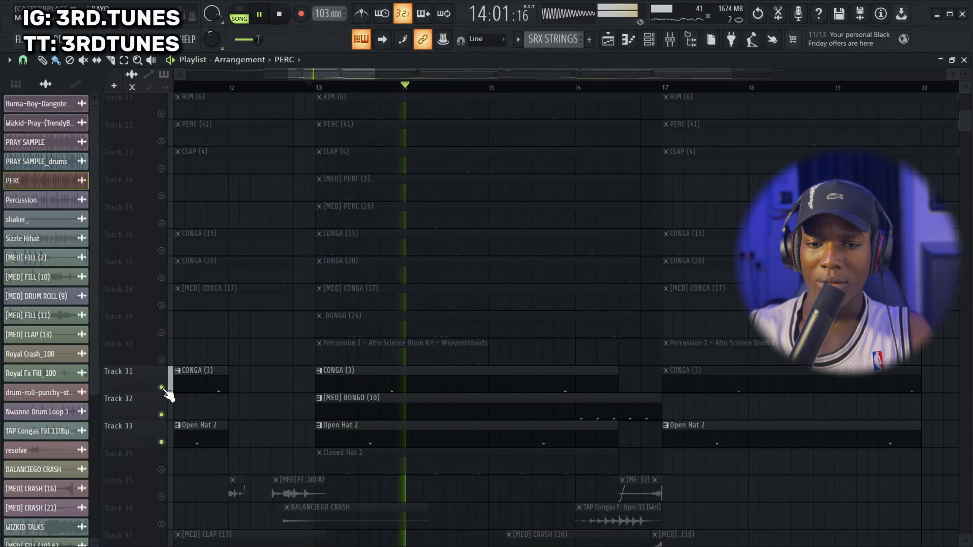
{"action": "left_click", "coordinate": [161, 360]}
{"action": "left_click", "coordinate": [161, 333]}
{"action": "key", "text": "space"}
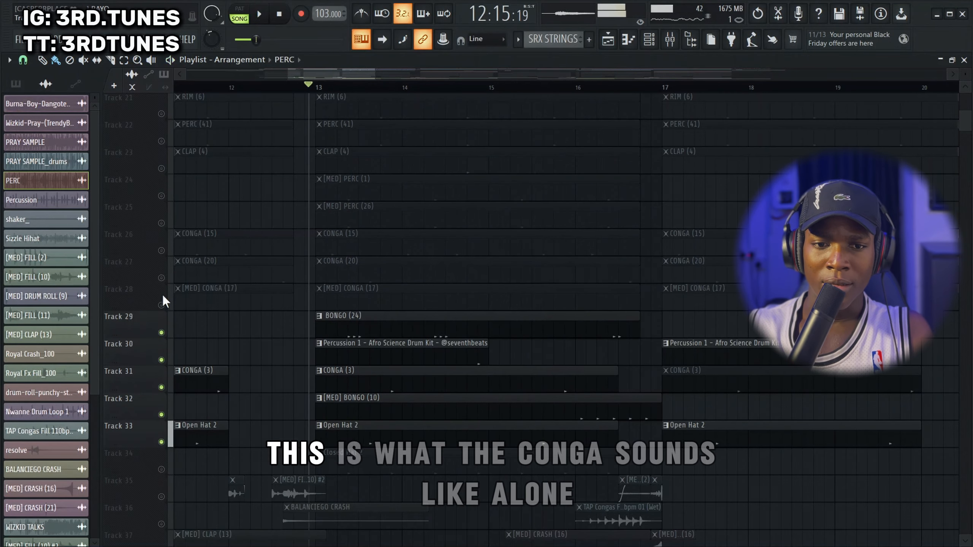
Add the conga patterns on Tracks 26 to 28 to the soloed group and play Tracks 26 to 33 alone through bar 16
{"action": "left_click", "coordinate": [162, 280]}
{"action": "left_click", "coordinate": [162, 304]}
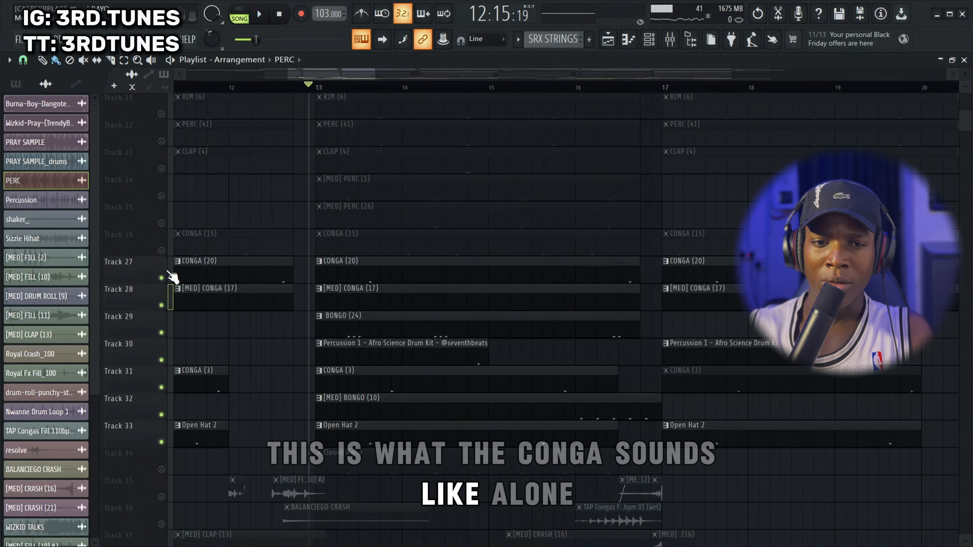
{"action": "left_click", "coordinate": [161, 250]}
{"action": "key", "text": "space"}
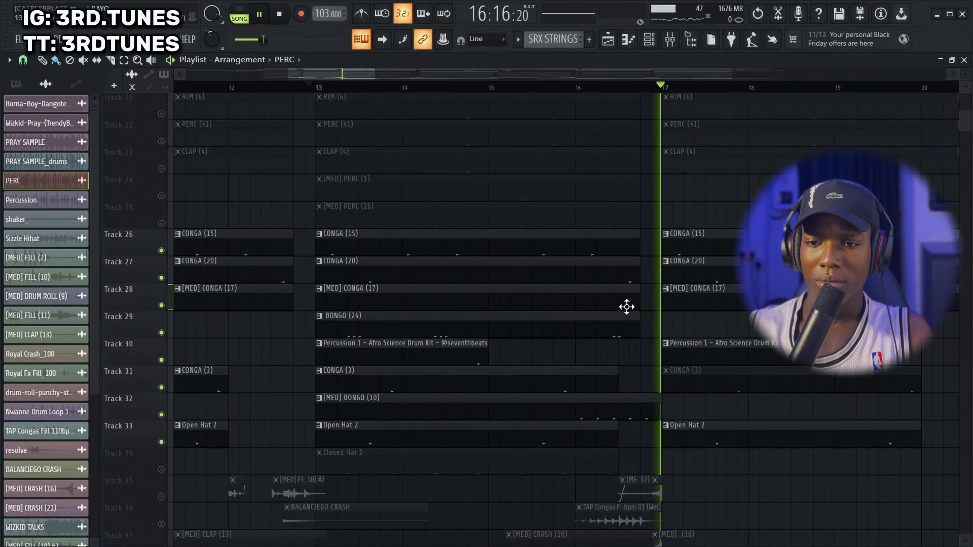
{"action": "key", "text": "space"}
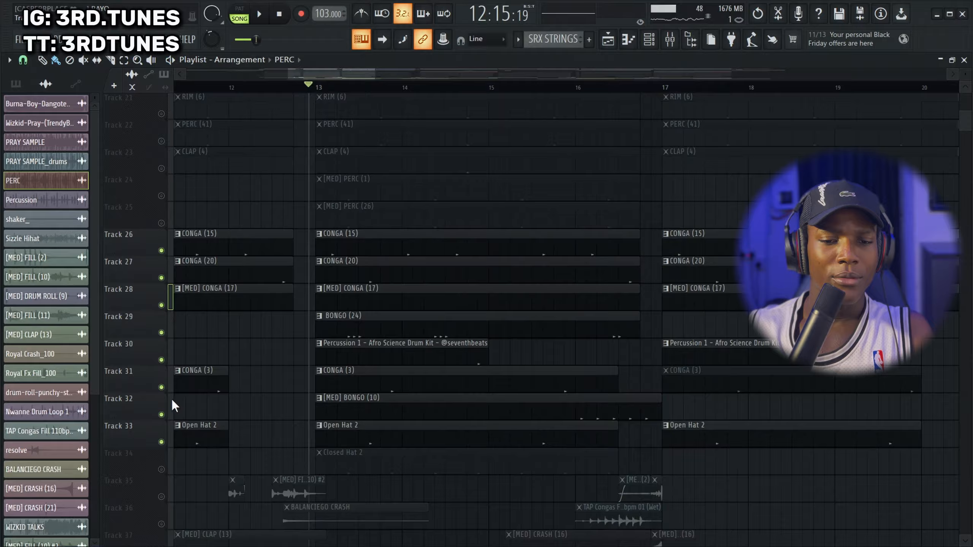
Turn all playlist tracks back on and mute the fill, crash and other effects tracks 35 to 40
{"action": "right_click", "coordinate": [162, 444]}
{"action": "right_click", "coordinate": [162, 443]}
{"action": "scroll", "coordinate": [552, 309], "scroll_direction": "down", "scroll_amount": 5}
{"action": "scroll", "coordinate": [547, 308], "scroll_direction": "down", "scroll_amount": 5}
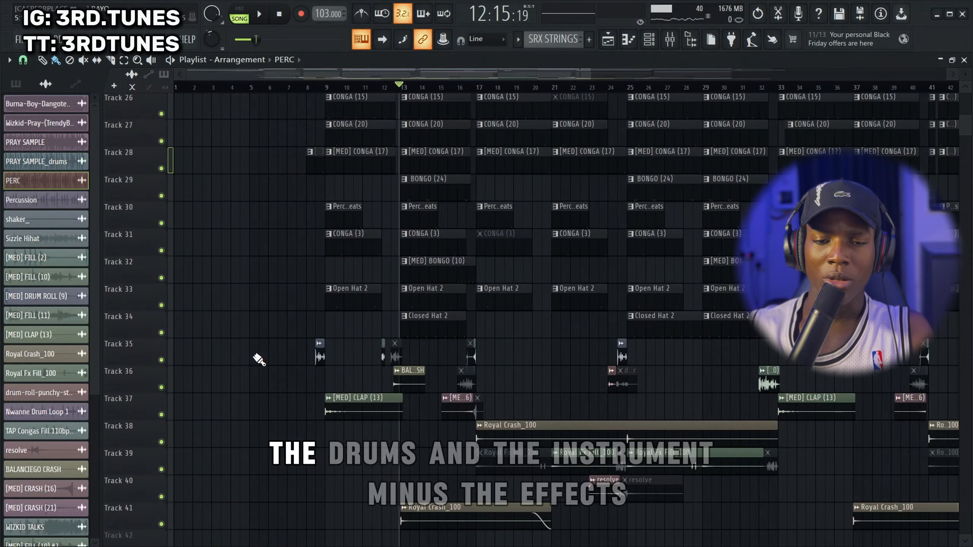
{"action": "left_click_drag", "start_coordinate": [167, 364], "coordinate": [163, 501]}
{"action": "scroll", "coordinate": [164, 499], "scroll_direction": "down", "scroll_amount": 4}
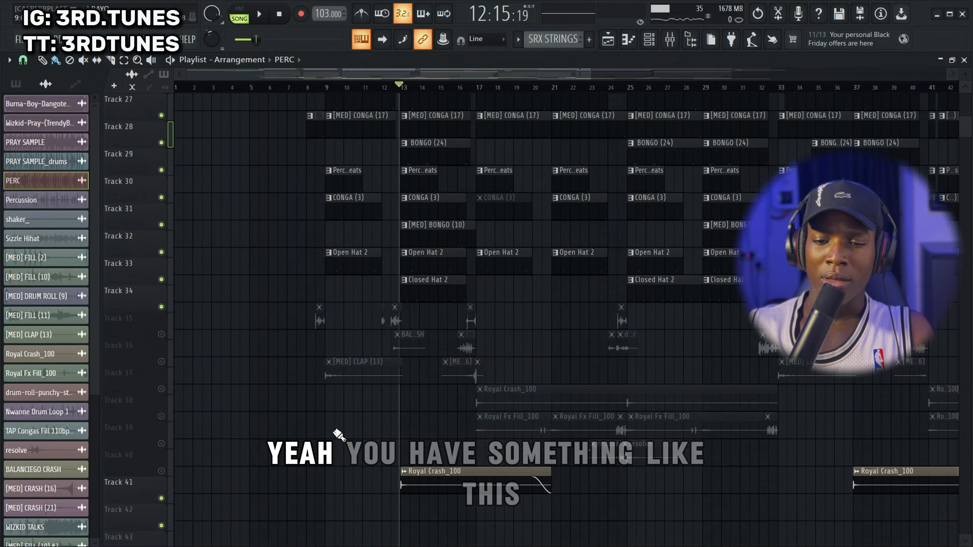
Mute the Royal Crash_100 track on Track 41 and play the arrangement without effects from just before bar 13 into bar 18
{"action": "left_click", "coordinate": [161, 417]}
{"action": "key", "text": "space"}
{"action": "scroll", "coordinate": [343, 369], "scroll_direction": "up", "scroll_amount": 15}
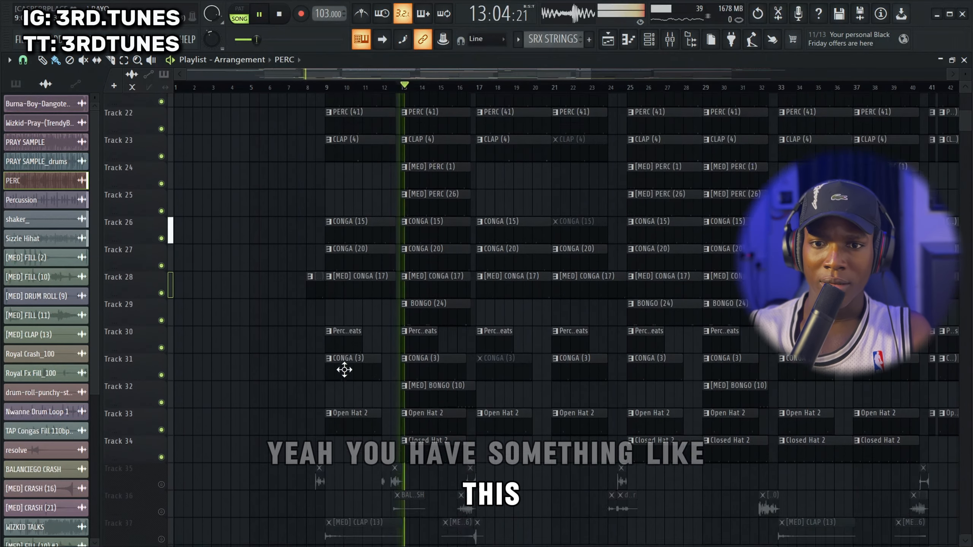
{"action": "scroll", "coordinate": [463, 324], "scroll_direction": "up", "scroll_amount": 10}
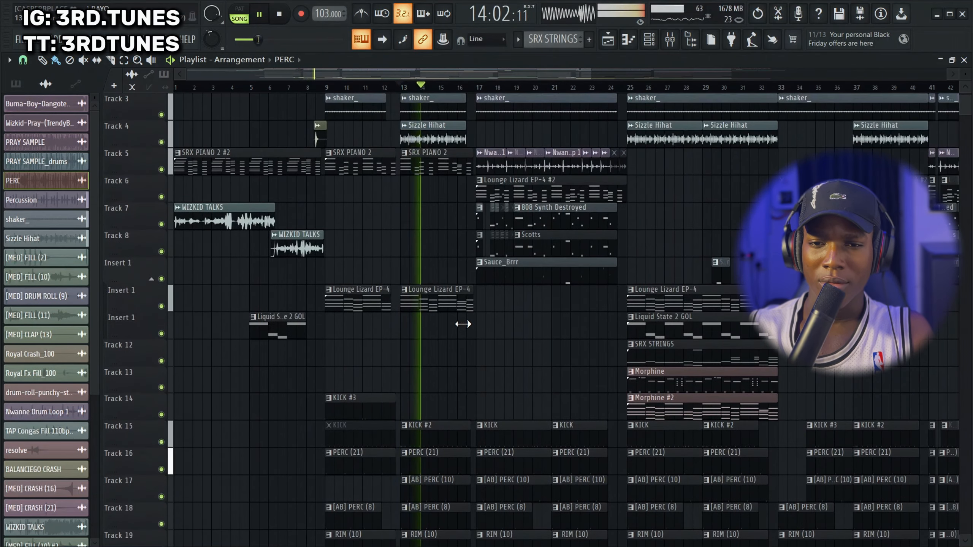
{"action": "scroll", "coordinate": [548, 302], "scroll_direction": "up", "scroll_amount": 6}
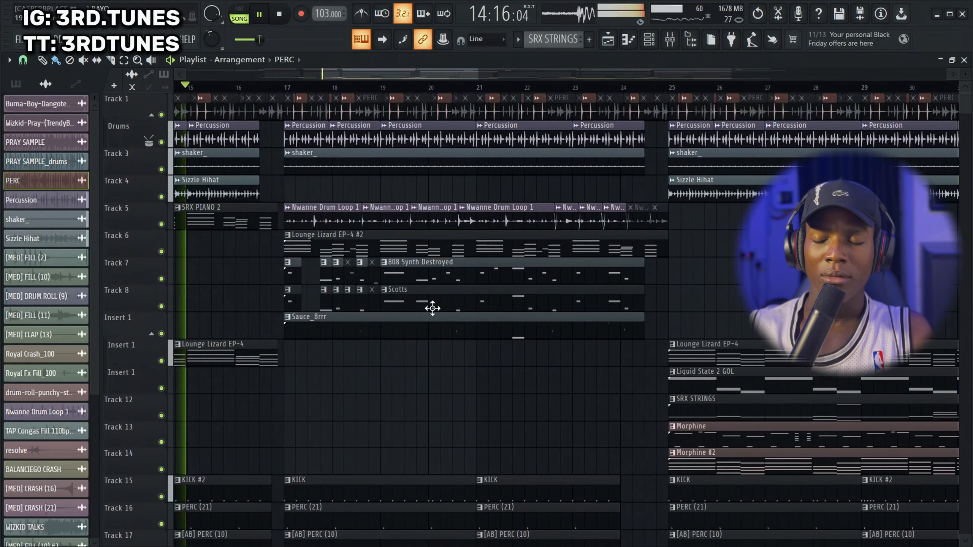
{"action": "scroll", "coordinate": [234, 256], "scroll_direction": "down", "scroll_amount": 8}
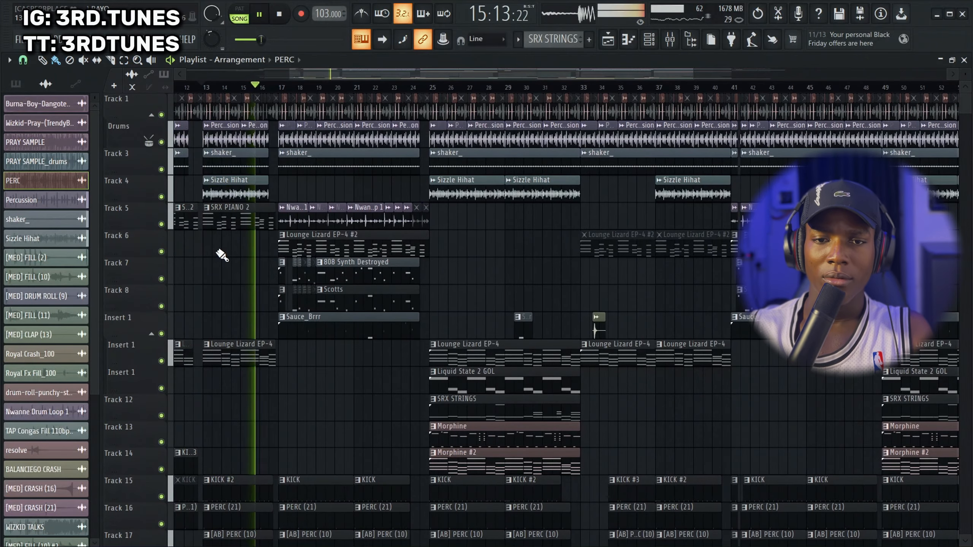
{"action": "scroll", "coordinate": [236, 219], "scroll_direction": "up", "scroll_amount": 6}
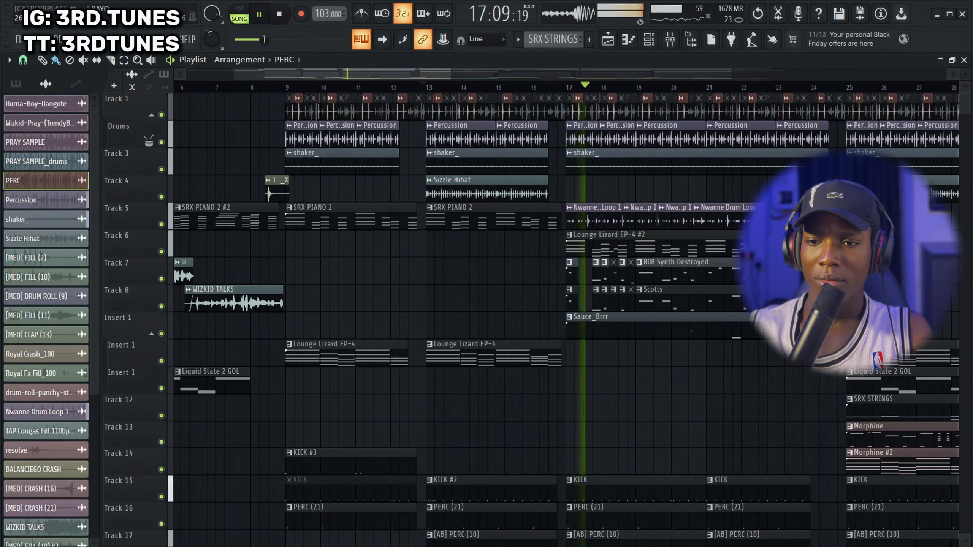
{"action": "scroll", "coordinate": [890, 264], "scroll_direction": "up", "scroll_amount": 3}
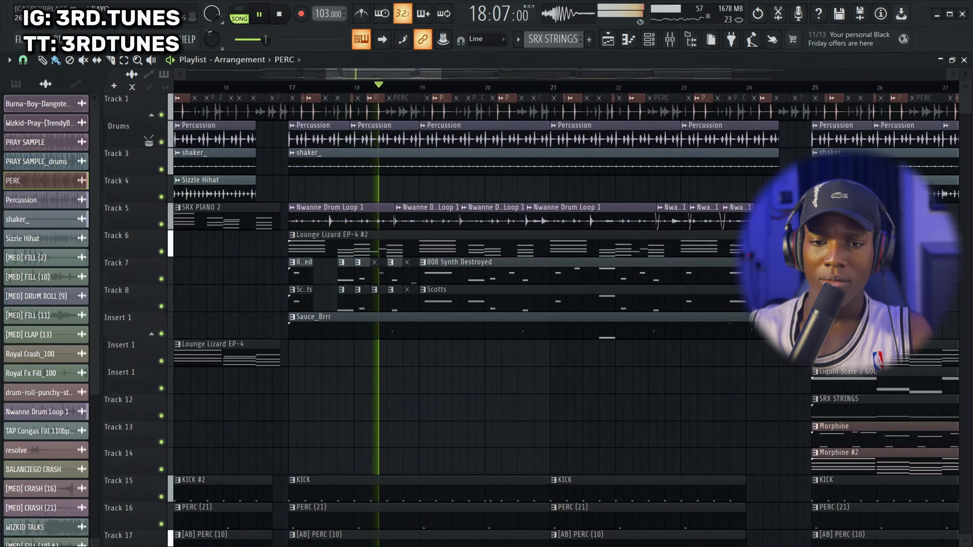
{"action": "key", "text": "space"}
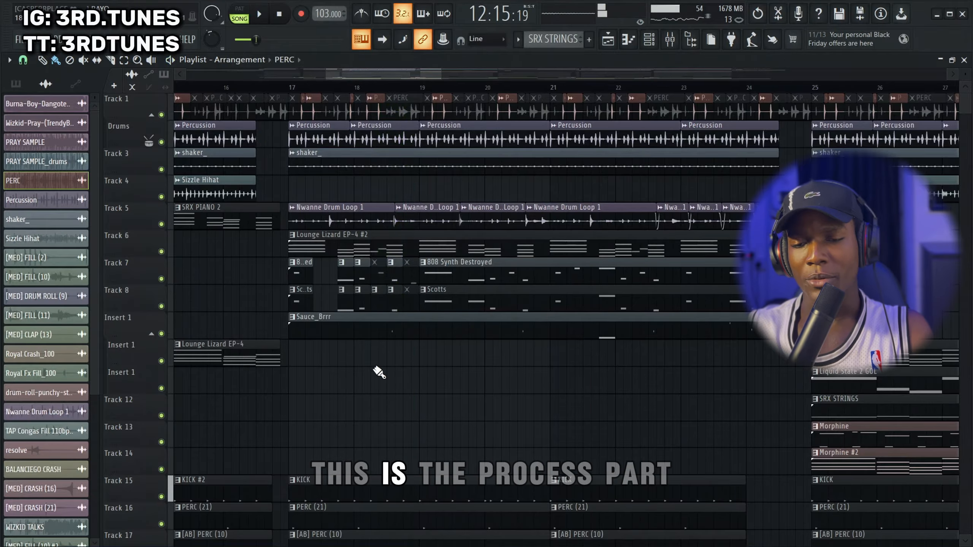
Look through the instrument and drum tracks down to the muted fill, crash and other effects clips on Tracks 35 to 41
{"action": "scroll", "coordinate": [513, 369], "scroll_direction": "down", "scroll_amount": 3}
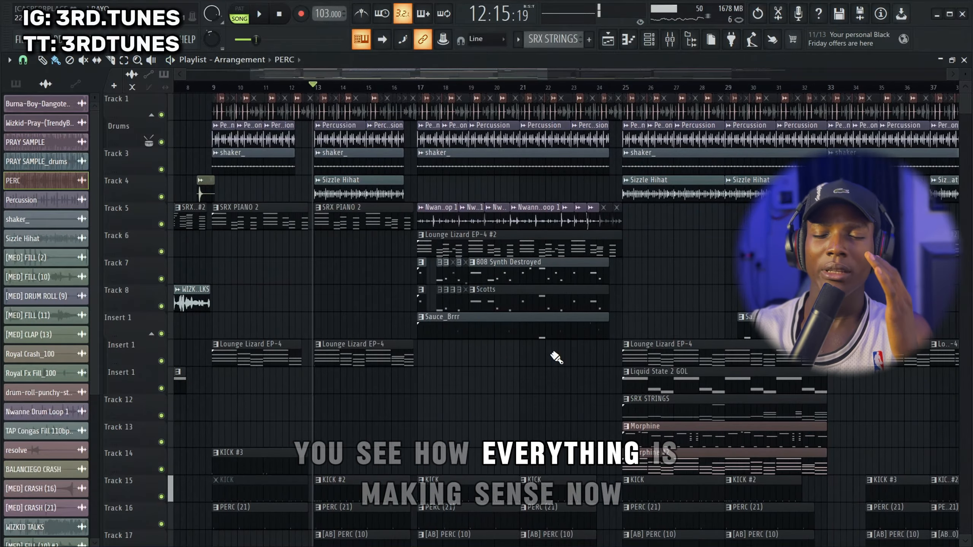
{"action": "scroll", "coordinate": [554, 354], "scroll_direction": "down", "scroll_amount": 4}
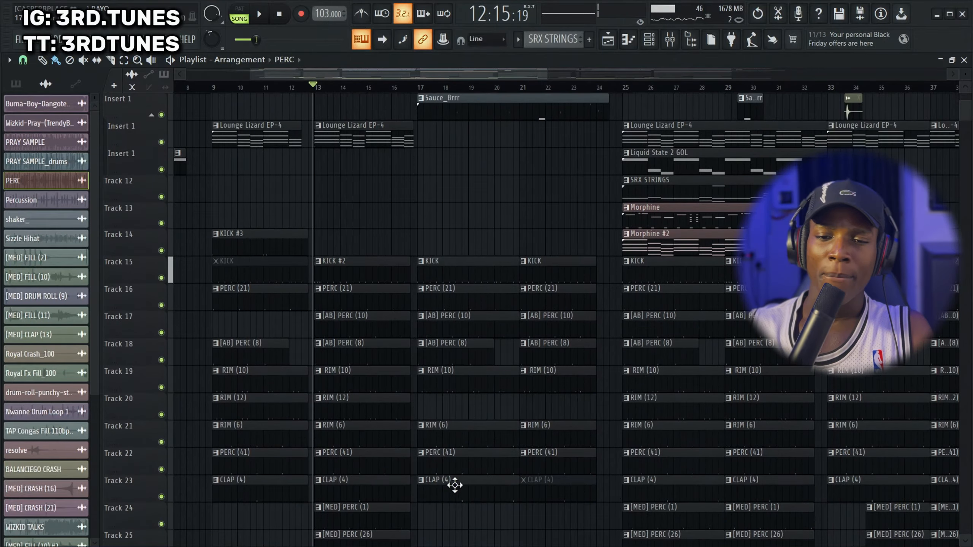
{"action": "scroll", "coordinate": [406, 428], "scroll_direction": "down", "scroll_amount": 4}
{"action": "scroll", "coordinate": [397, 413], "scroll_direction": "up", "scroll_amount": 8}
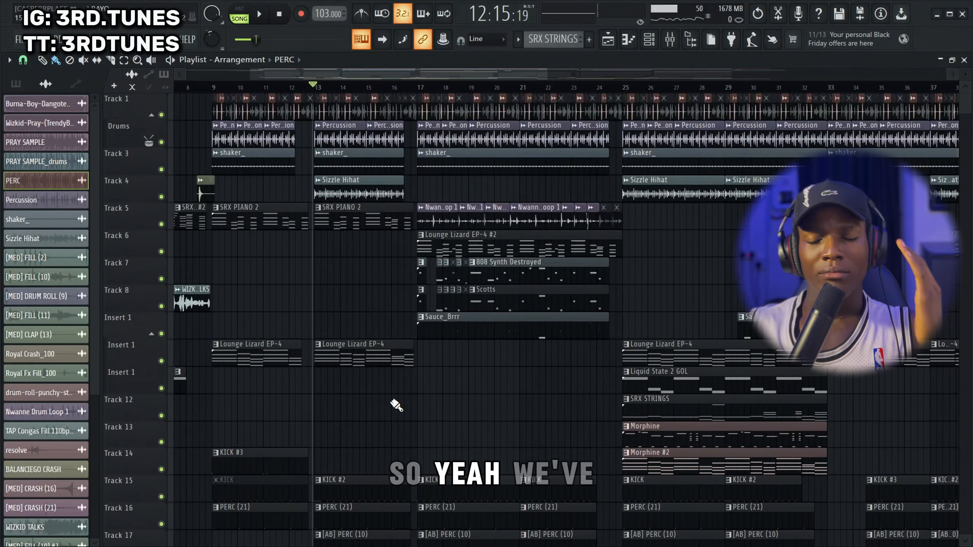
{"action": "scroll", "coordinate": [399, 383], "scroll_direction": "down", "scroll_amount": 1}
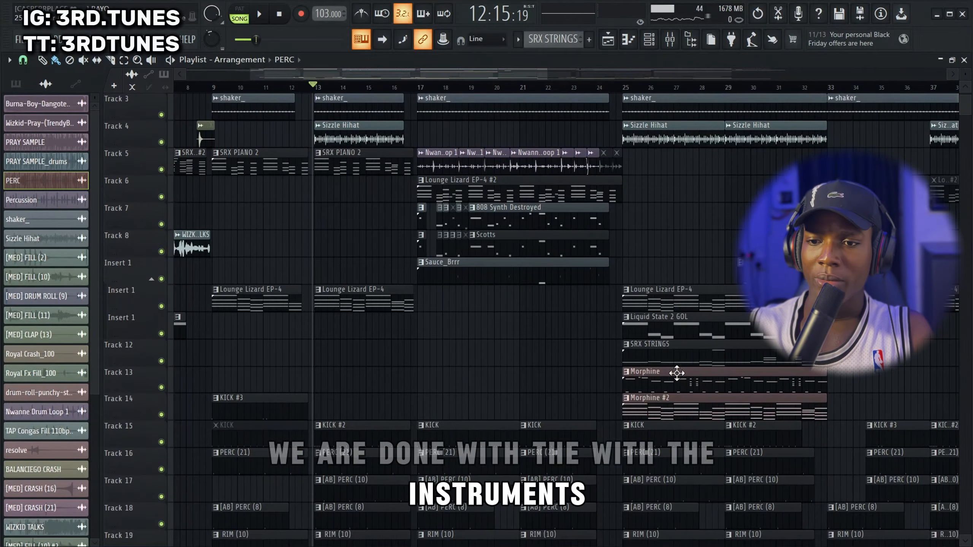
{"action": "scroll", "coordinate": [326, 271], "scroll_direction": "down", "scroll_amount": 5}
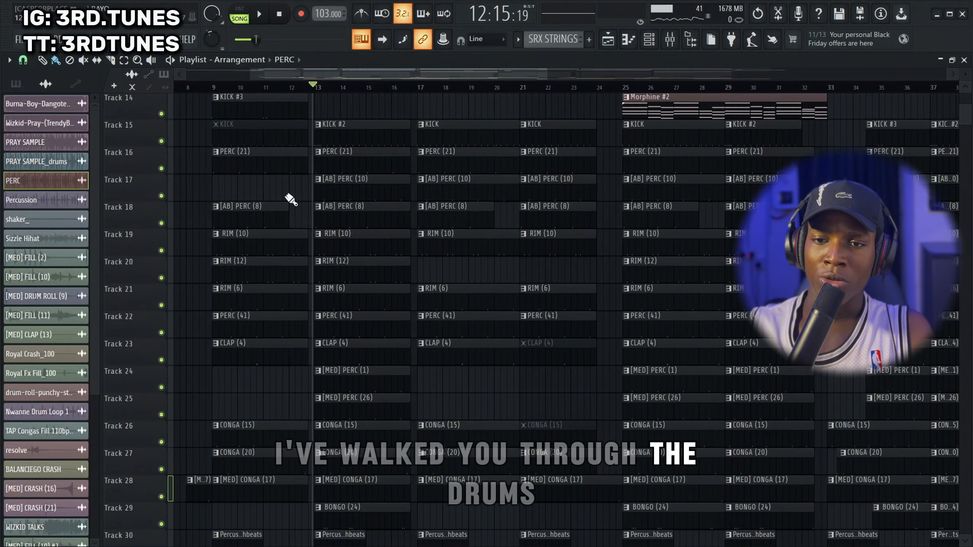
{"action": "scroll", "coordinate": [377, 318], "scroll_direction": "down", "scroll_amount": 8}
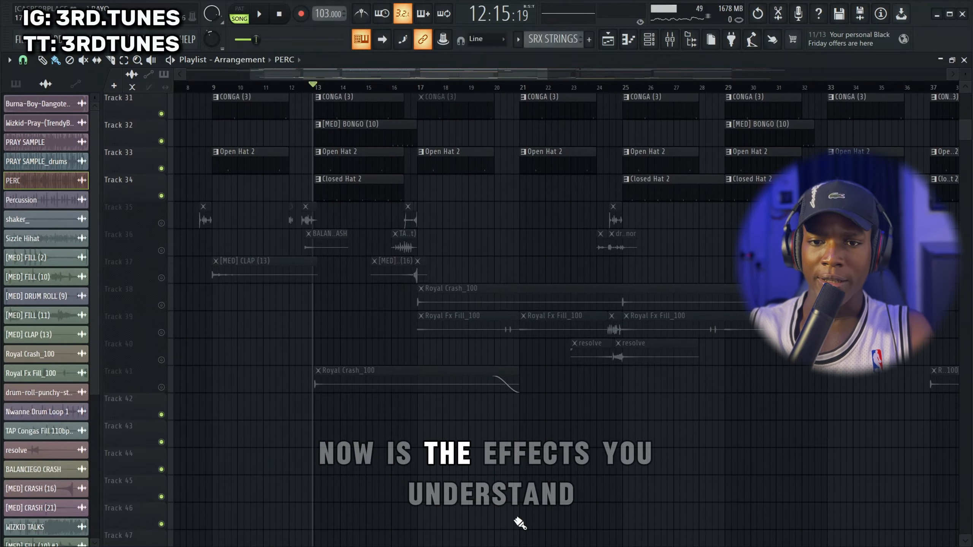
{"action": "scroll", "coordinate": [270, 450], "scroll_direction": "down", "scroll_amount": 4}
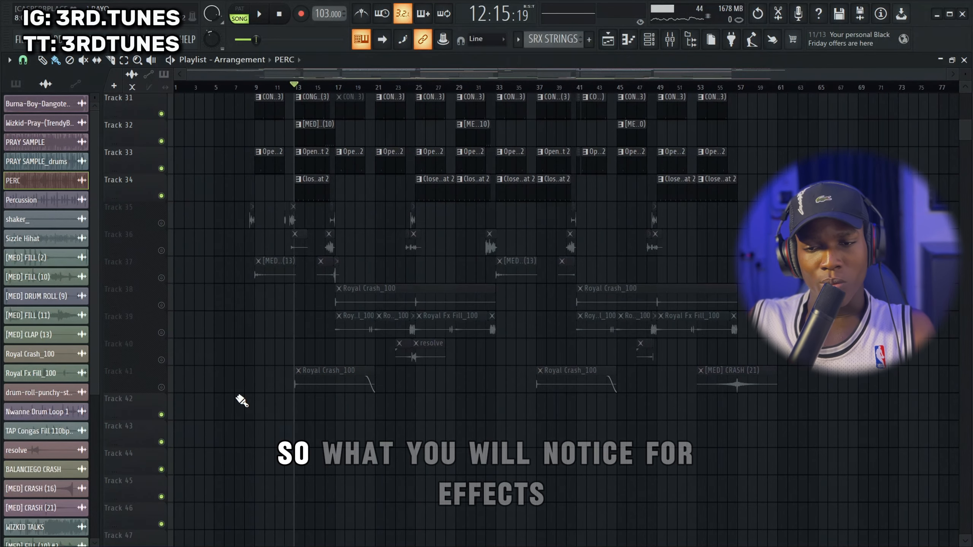
Solo the fills on Track 35 and play the drum roll that leads into bar 9 from midway through bar 8
{"action": "right_click", "coordinate": [162, 223]}
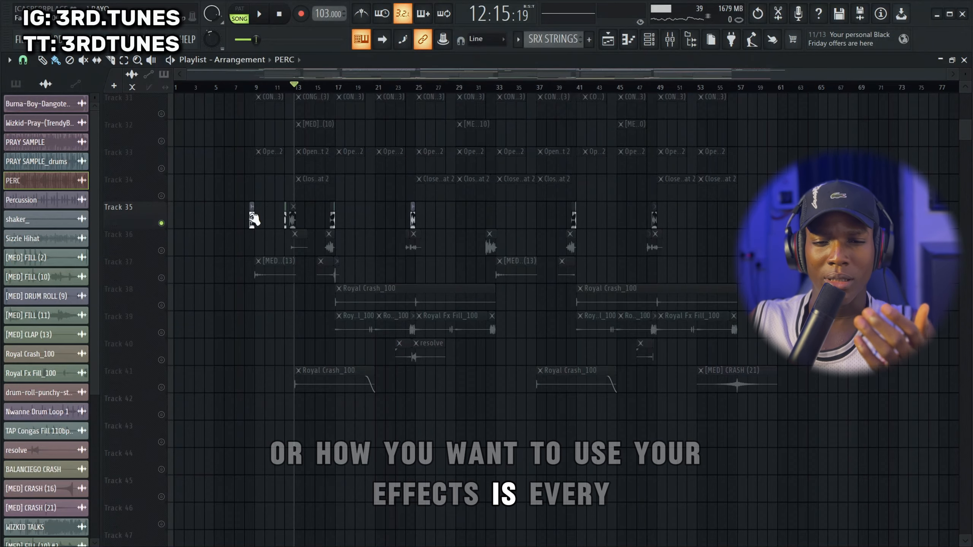
{"action": "scroll", "coordinate": [264, 215], "scroll_direction": "up", "scroll_amount": 4}
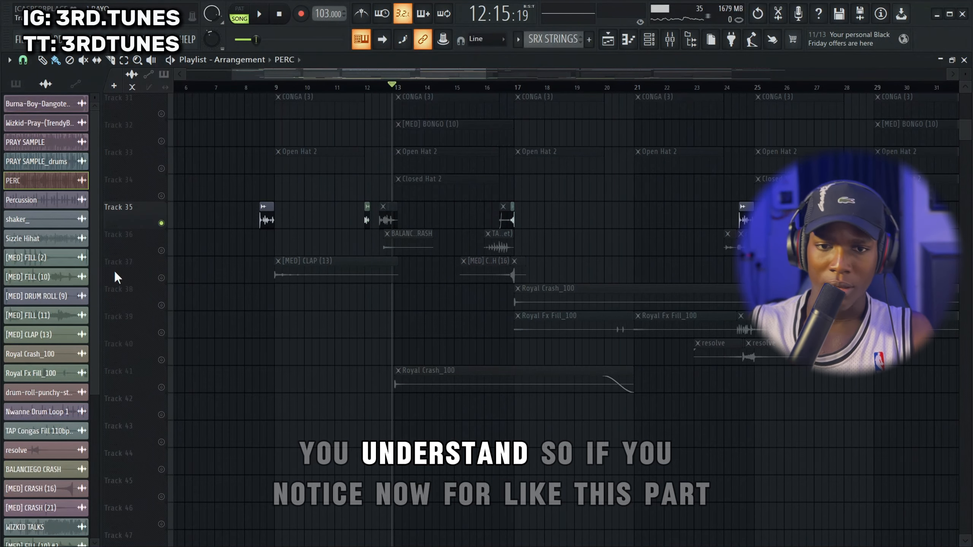
{"action": "left_click", "coordinate": [251, 88]}
{"action": "key", "text": "space"}
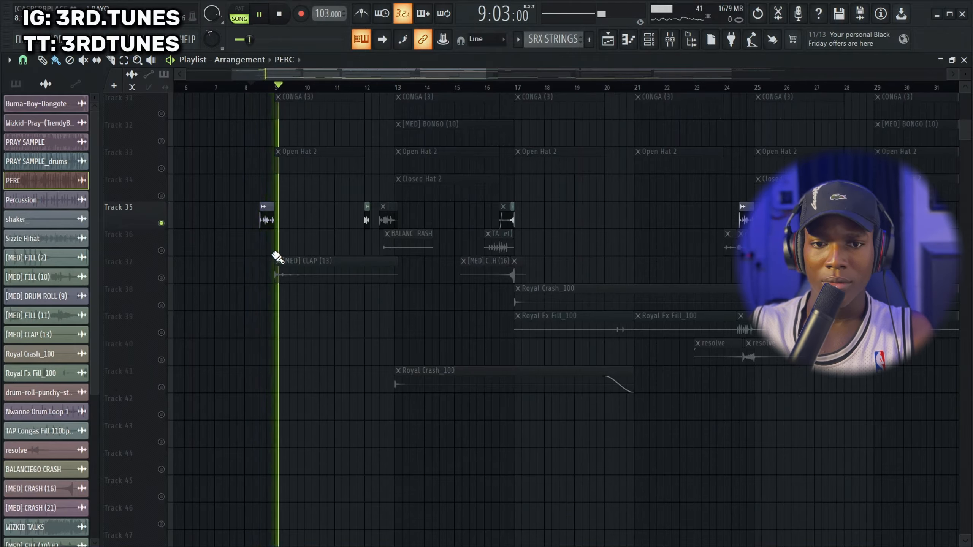
{"action": "key", "text": "space"}
{"action": "key", "text": "space"}
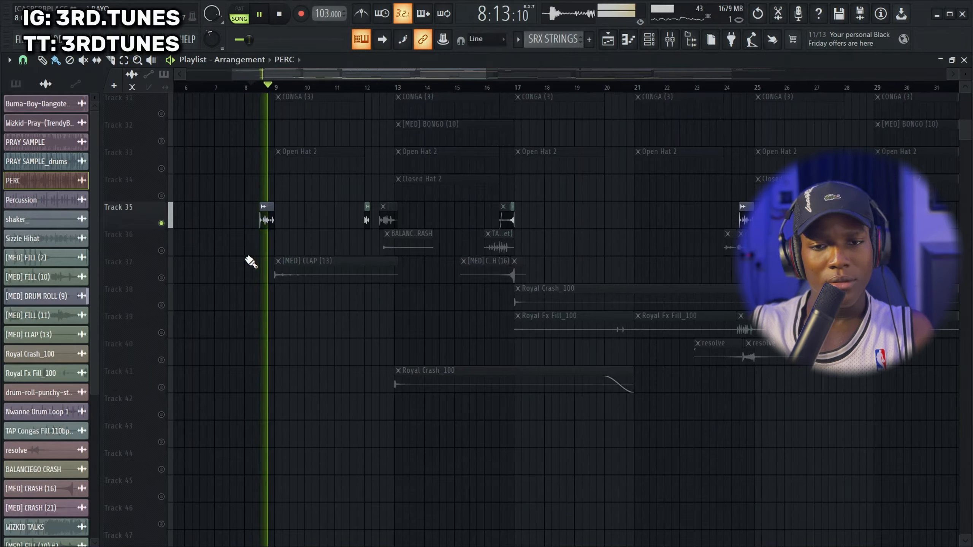
{"action": "key", "text": "space"}
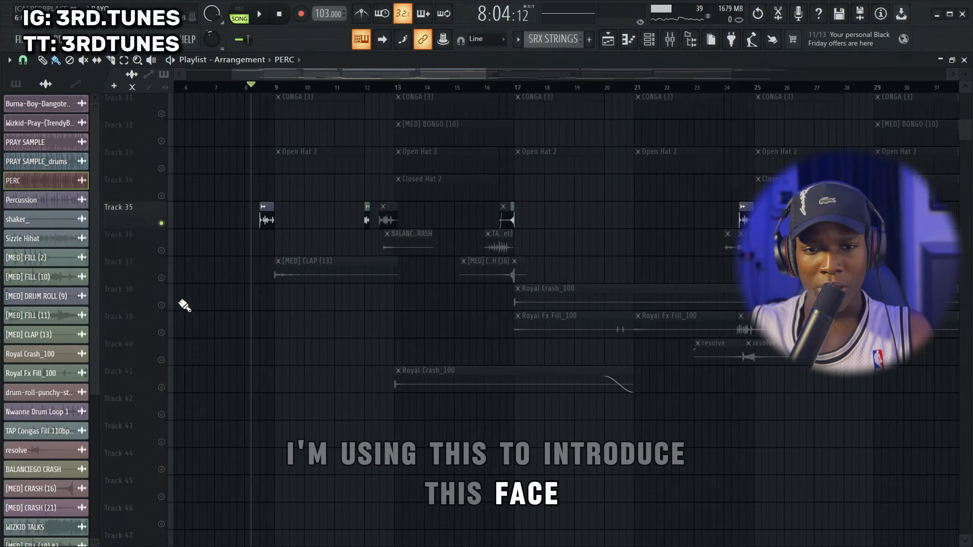
Add the [MED] CLAP (13) effects track, Track 37, to the soloed fills and play both from bar 8
{"action": "left_click", "coordinate": [161, 278]}
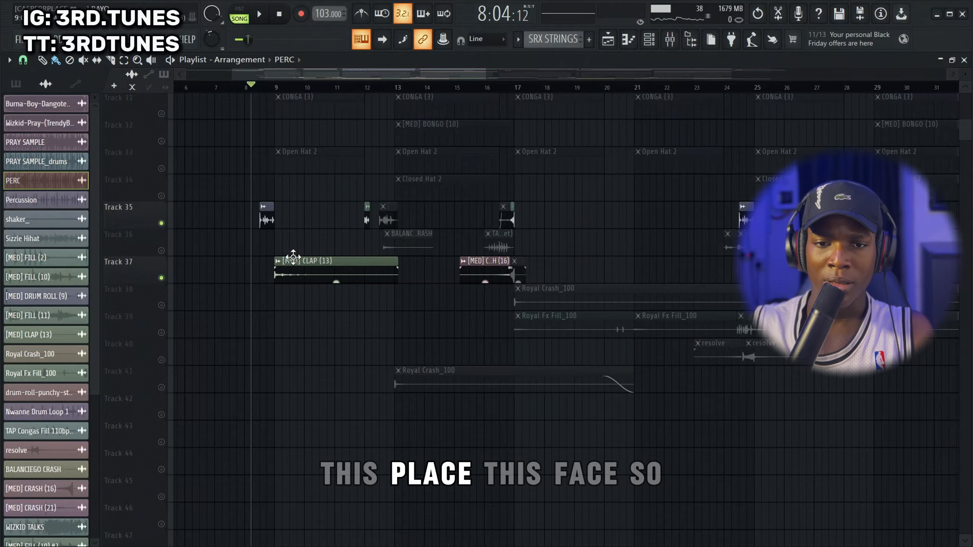
{"action": "key", "text": "space"}
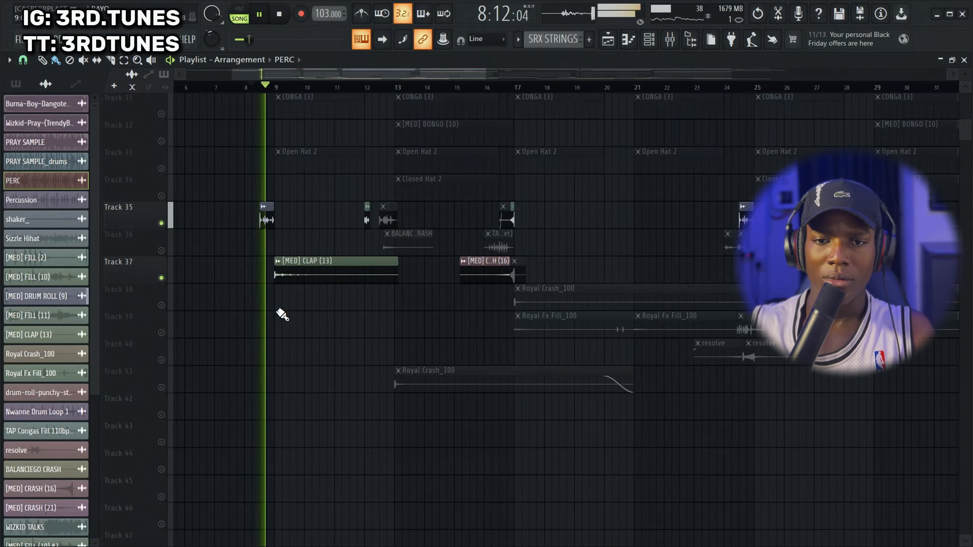
{"action": "key", "text": "space"}
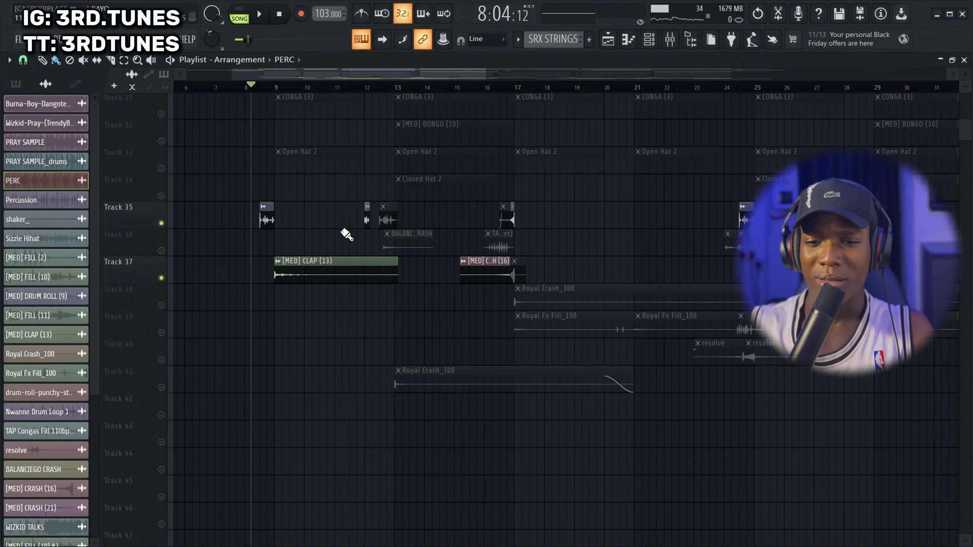
Turn on the Royal Crash_100 clips on Track 41 and play the crash from just before bar 13
{"action": "left_click", "coordinate": [161, 387]}
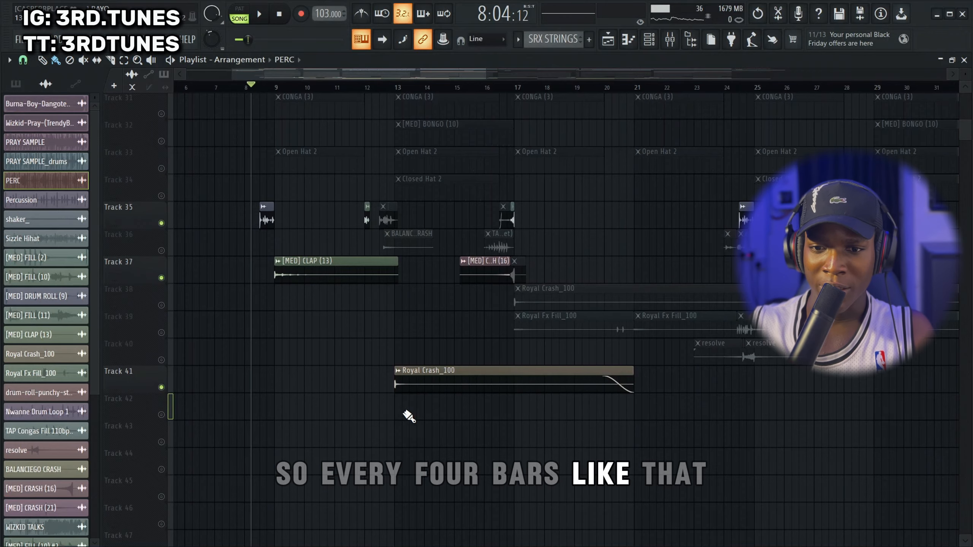
{"action": "left_click", "coordinate": [392, 88]}
{"action": "key", "text": "space"}
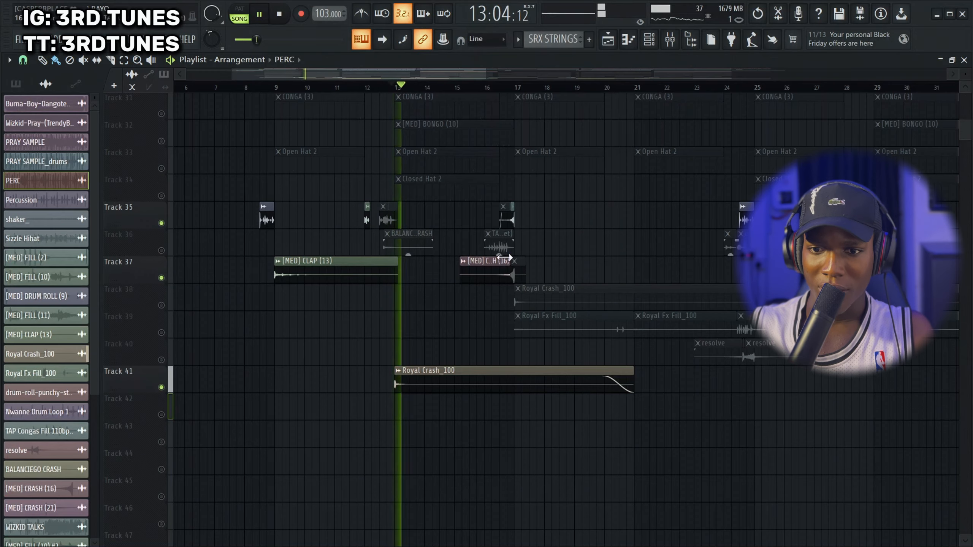
{"action": "key", "text": "space"}
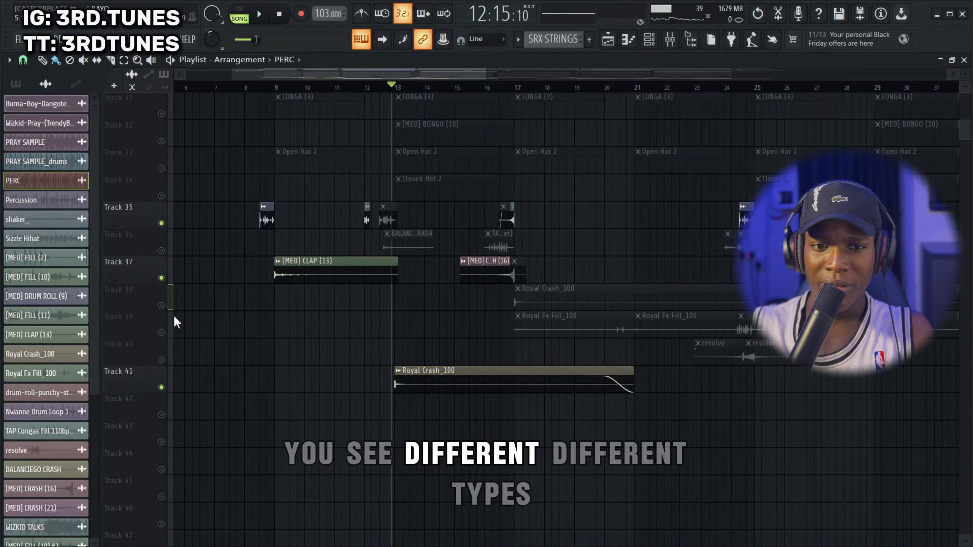
Turn on Royal Crash_100 on Track 38 and Royal Fx Fill_100 on Track 39, and play from just before bar 17
{"action": "left_click", "coordinate": [161, 305]}
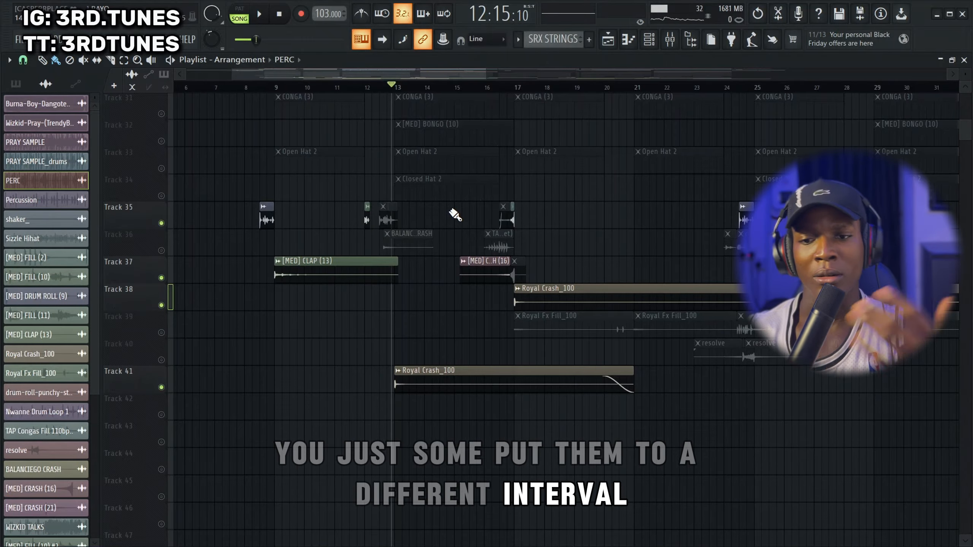
{"action": "left_click", "coordinate": [161, 332]}
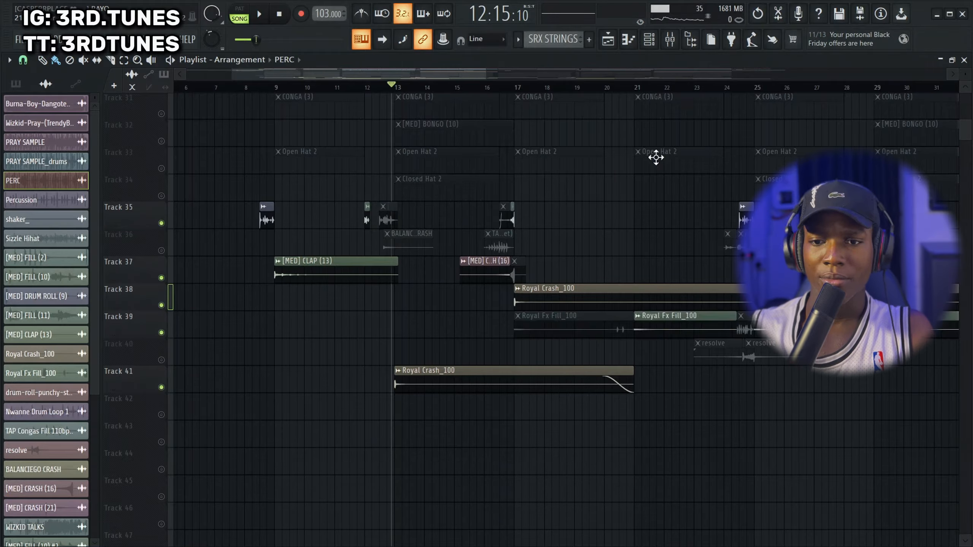
{"action": "left_click", "coordinate": [509, 91]}
{"action": "key", "text": "space"}
{"action": "scroll", "coordinate": [569, 309], "scroll_direction": "down", "scroll_amount": 3}
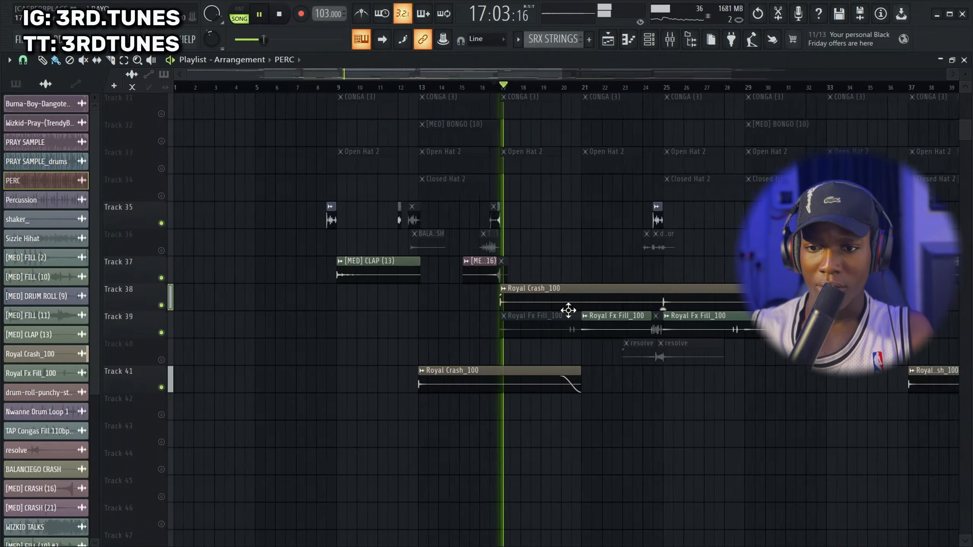
Jump playback to the effects just before bars 21, 25, 29 and 33 in turn, and stop after the last one
{"action": "left_click", "coordinate": [518, 91]}
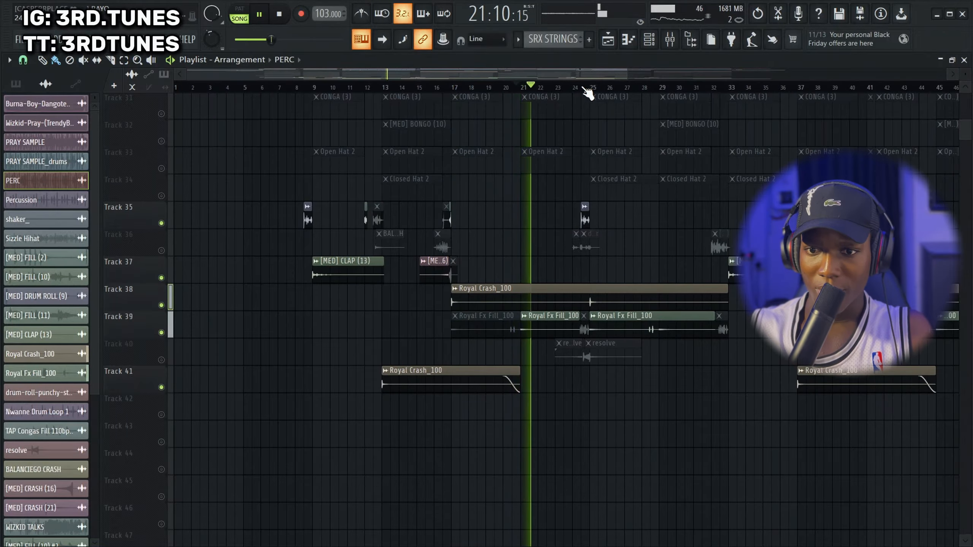
{"action": "left_click", "coordinate": [584, 91]}
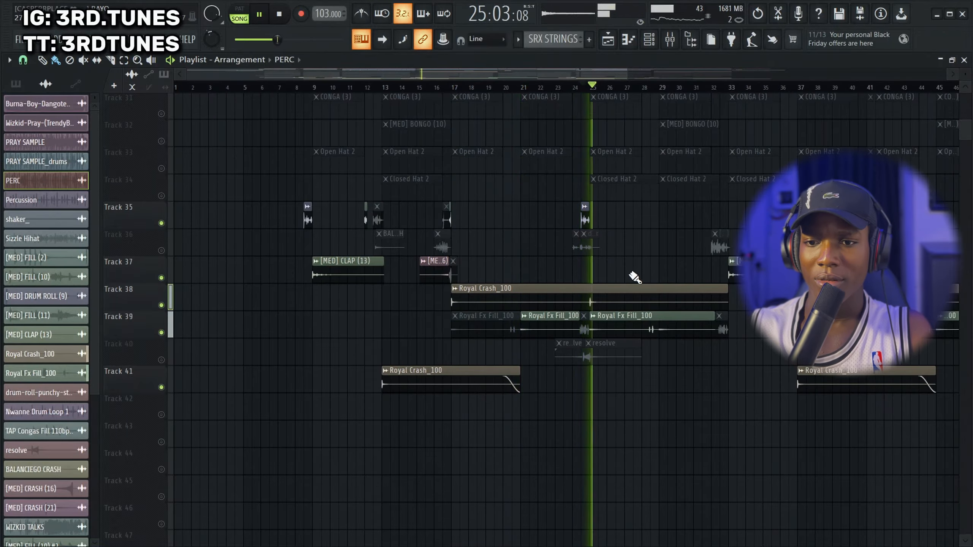
{"action": "left_click", "coordinate": [658, 89]}
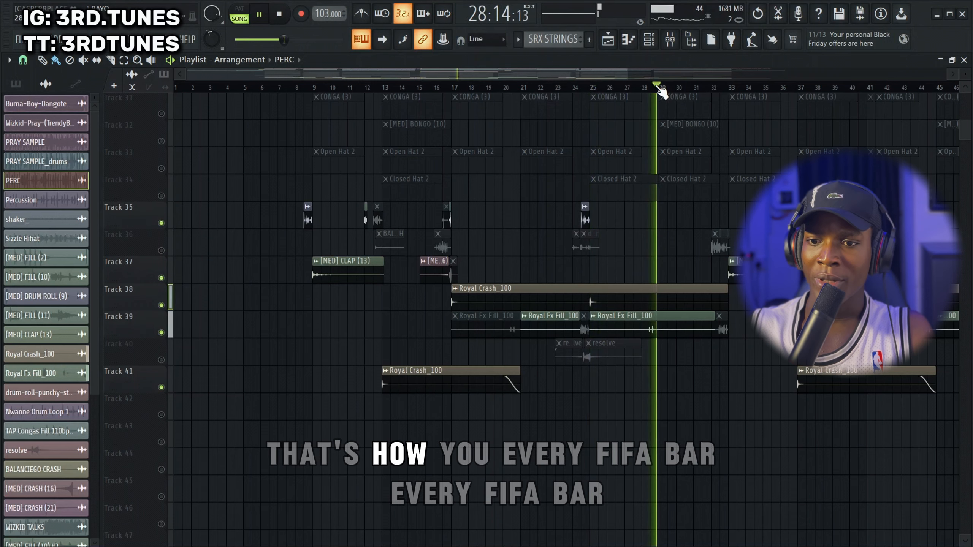
{"action": "left_click", "coordinate": [715, 88]}
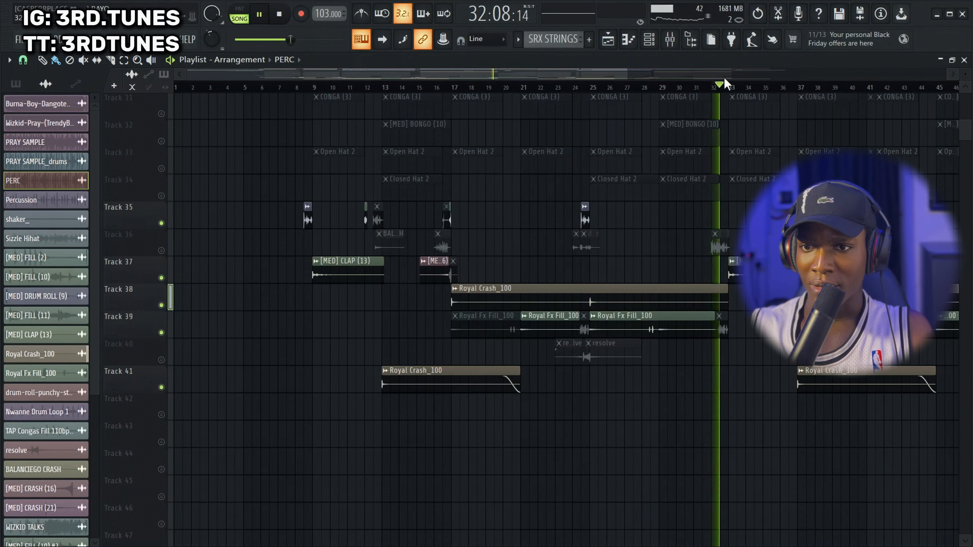
{"action": "key", "text": "space"}
Play the drum roll on Track 35 from about bar 8 into the [MED] CLAP (13) at bar 9, and stop
{"action": "scroll", "coordinate": [312, 230], "scroll_direction": "up", "scroll_amount": 5}
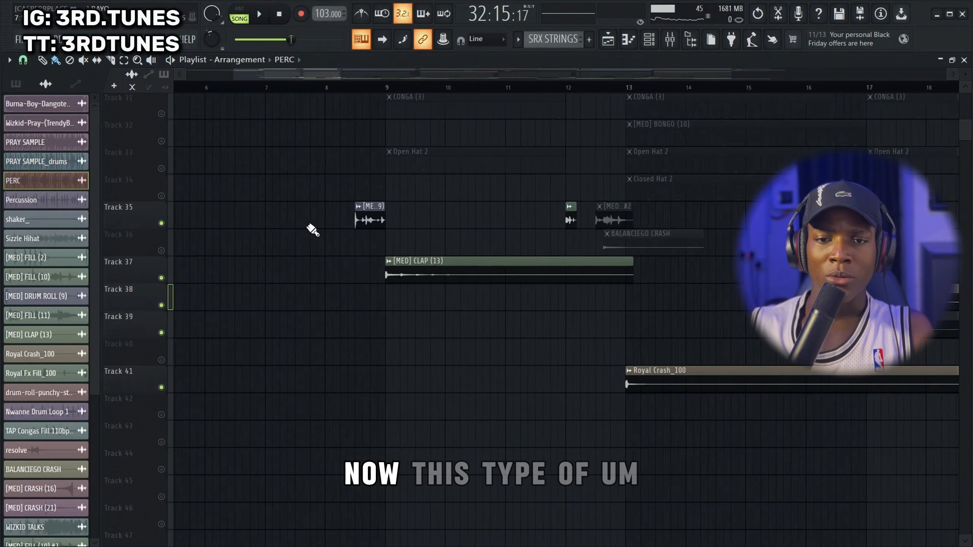
{"action": "scroll", "coordinate": [312, 229], "scroll_direction": "up", "scroll_amount": 2}
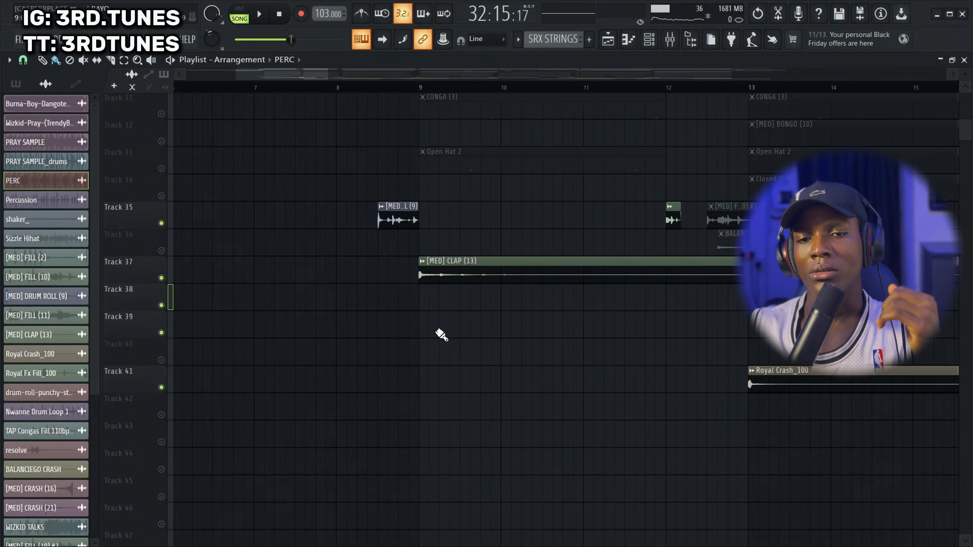
{"action": "left_click", "coordinate": [358, 91]}
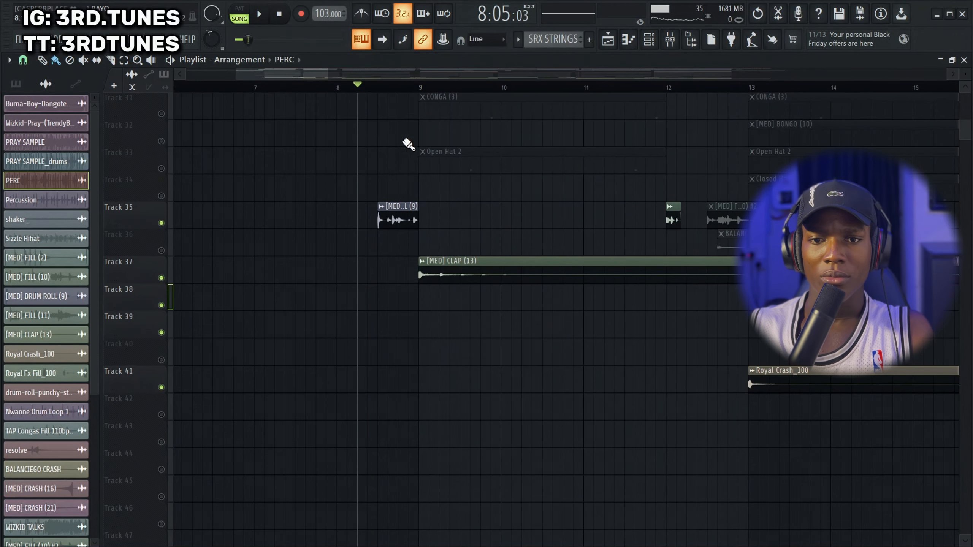
{"action": "key", "text": "space"}
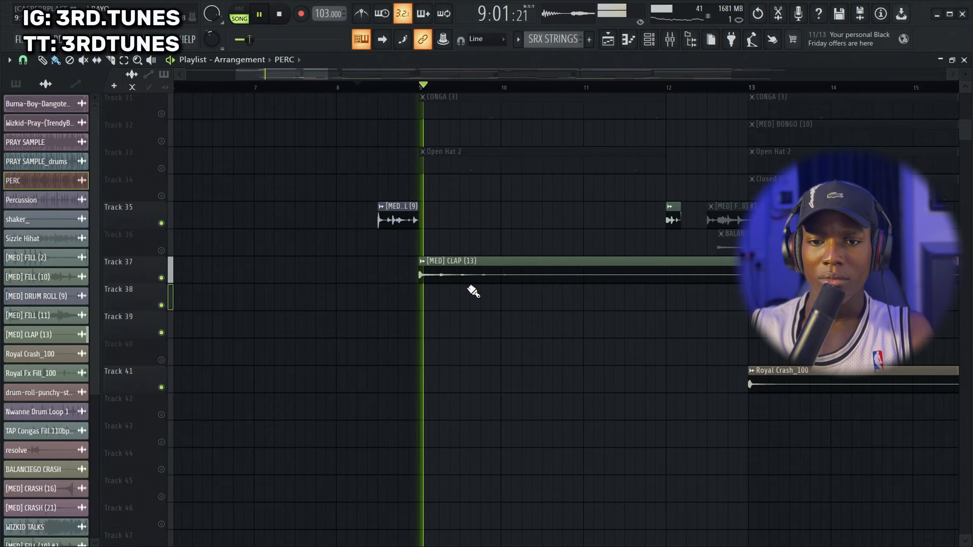
{"action": "scroll", "coordinate": [490, 269], "scroll_direction": "down", "scroll_amount": 5}
{"action": "key", "text": "space"}
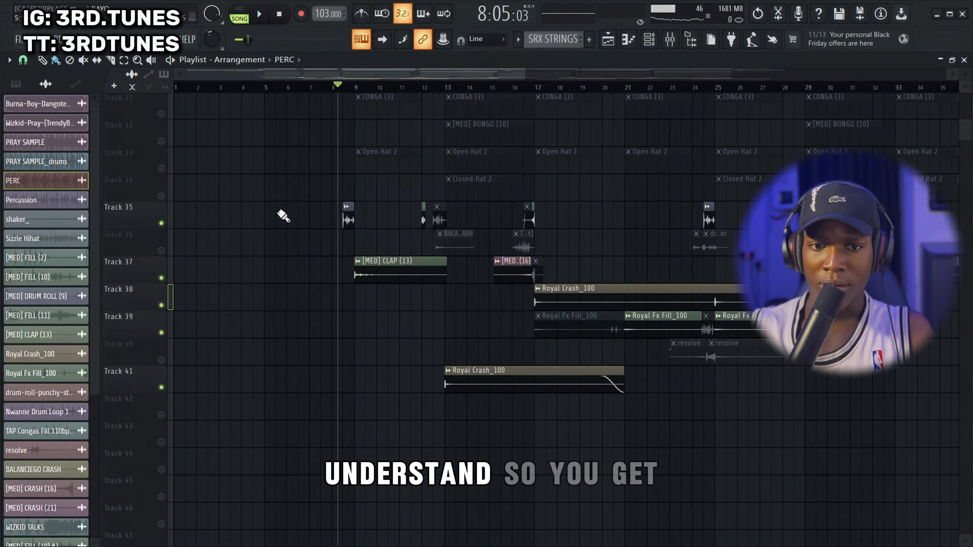
Play the short Track 35 fill from about bar 12 with the clap effect, and stop
{"action": "left_click", "coordinate": [425, 91]}
{"action": "key", "text": "space"}
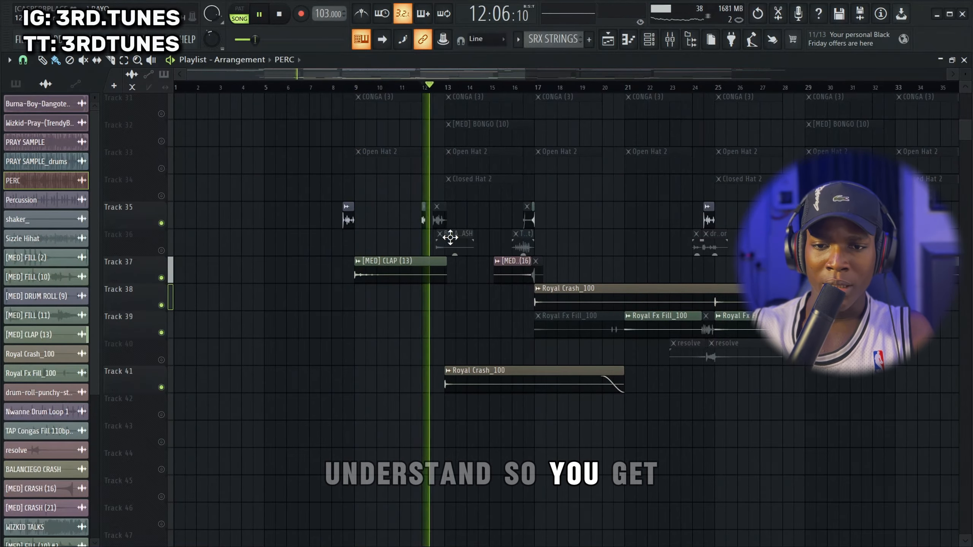
{"action": "scroll", "coordinate": [444, 235], "scroll_direction": "up", "scroll_amount": 4}
{"action": "key", "text": "space"}
Turn on Track 36 with the BALANCIEGO CRASH, play from bar 12 into the Royal Crash_100 at bar 13, and stop
{"action": "scroll", "coordinate": [402, 187], "scroll_direction": "up", "scroll_amount": 2}
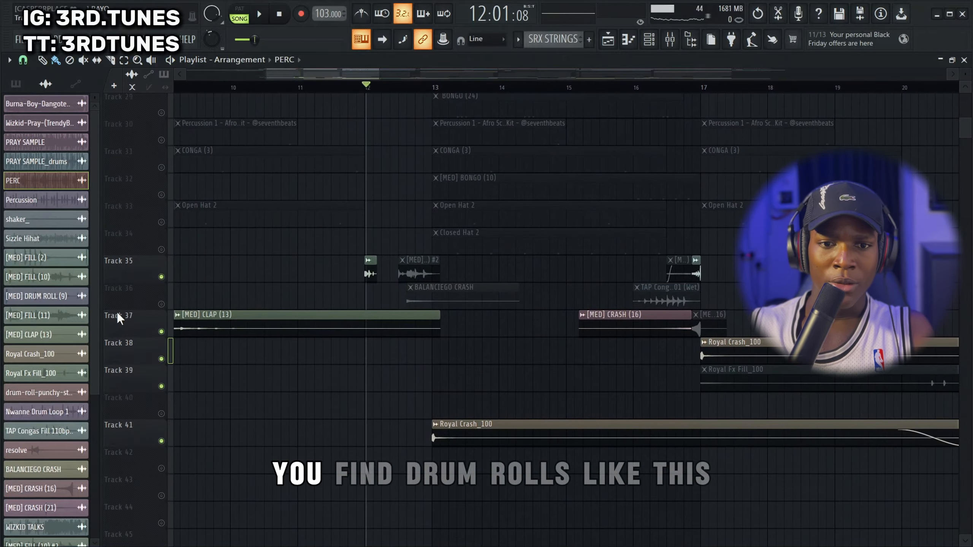
{"action": "left_click", "coordinate": [161, 304]}
{"action": "key", "text": "space"}
{"action": "scroll", "coordinate": [415, 278], "scroll_direction": "up", "scroll_amount": 9}
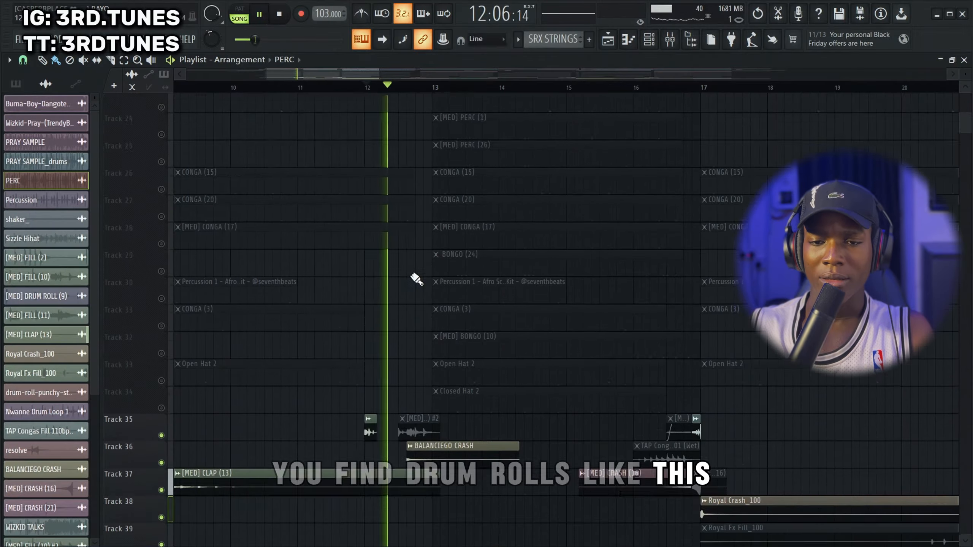
{"action": "scroll", "coordinate": [404, 268], "scroll_direction": "down", "scroll_amount": 7}
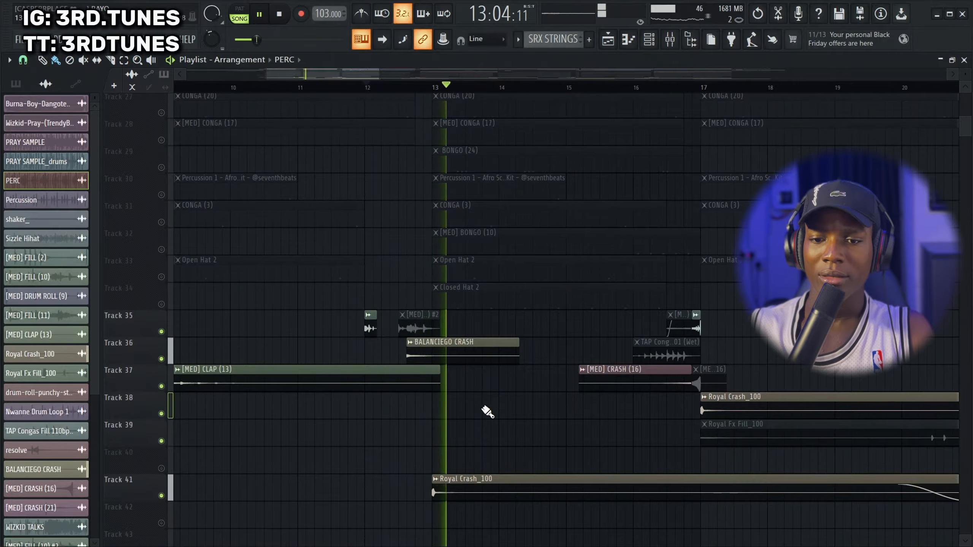
{"action": "scroll", "coordinate": [498, 403], "scroll_direction": "down", "scroll_amount": 4}
{"action": "key", "text": "space"}
Play the effects from about bar 16 through [MED] CRASH (16) into the Royal Crash_100 at bar 17, and stop
{"action": "scroll", "coordinate": [514, 153], "scroll_direction": "down", "scroll_amount": 1}
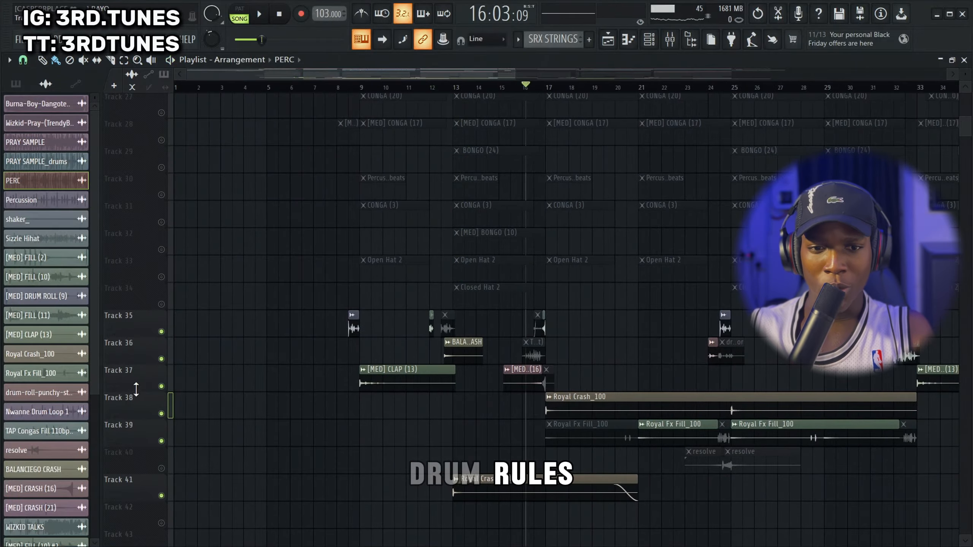
{"action": "scroll", "coordinate": [667, 365], "scroll_direction": "up", "scroll_amount": 4}
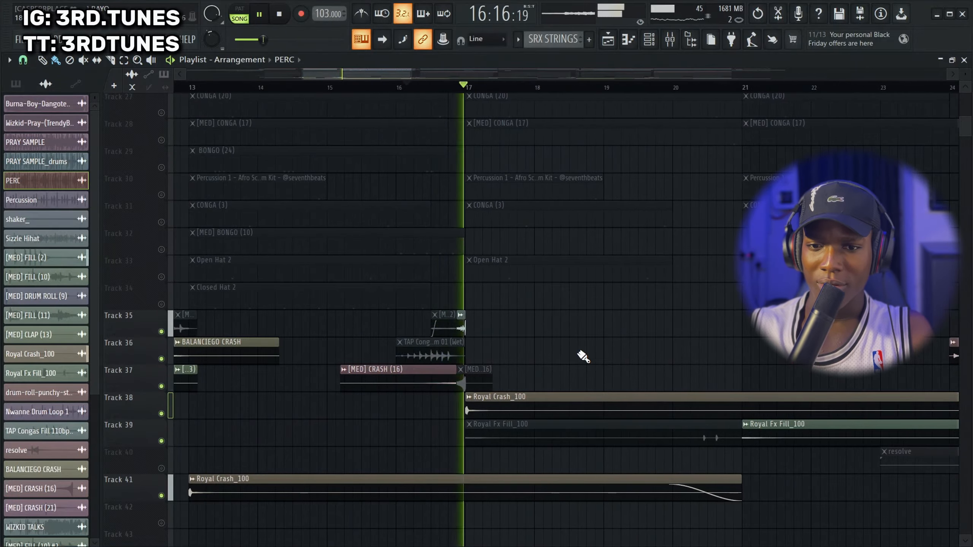
{"action": "scroll", "coordinate": [580, 355], "scroll_direction": "down", "scroll_amount": 4}
{"action": "key", "text": "space"}
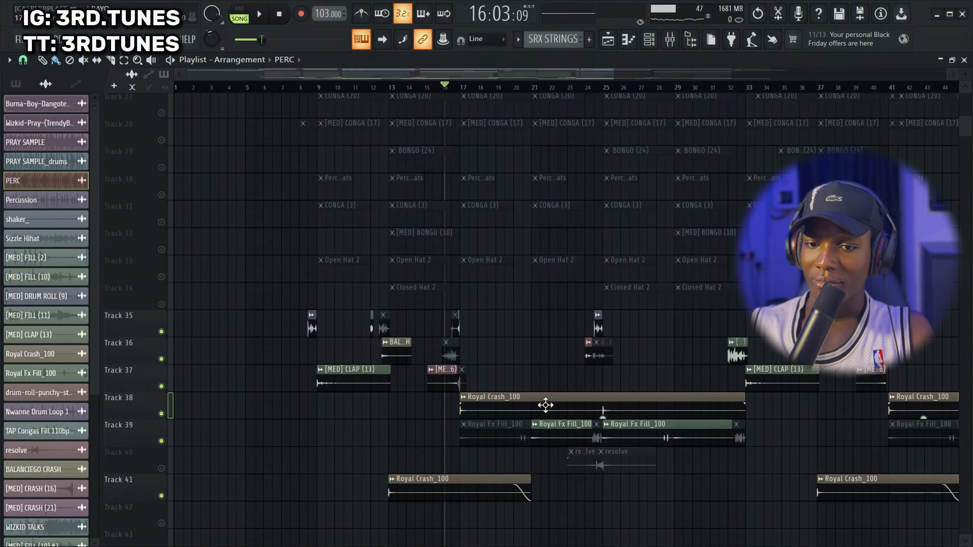
Turn on the resolve effects on Track 40 and play the drum rolls and effects from about bar 24 into bar 25
{"action": "left_click", "coordinate": [162, 468]}
{"action": "left_click", "coordinate": [588, 88]}
{"action": "key", "text": "space"}
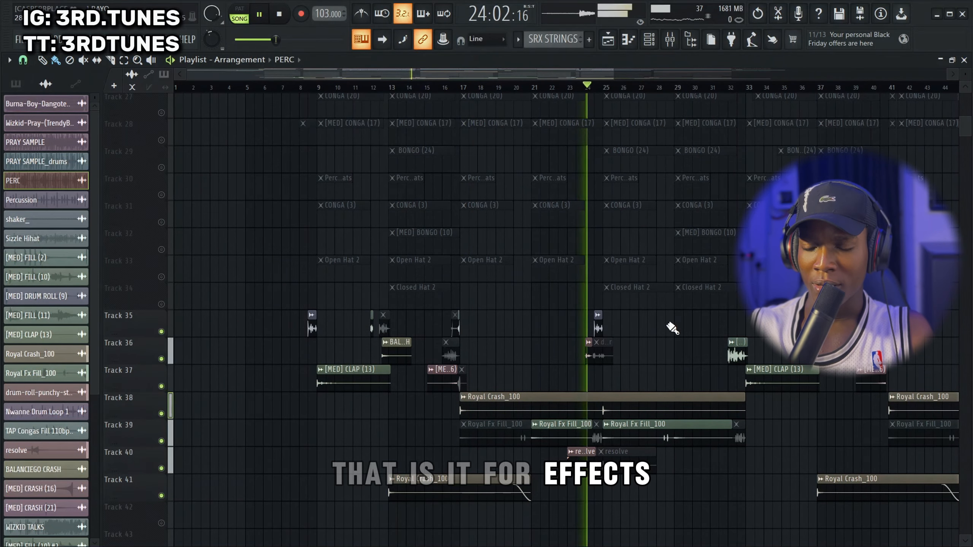
{"action": "scroll", "coordinate": [617, 368], "scroll_direction": "up", "scroll_amount": 4}
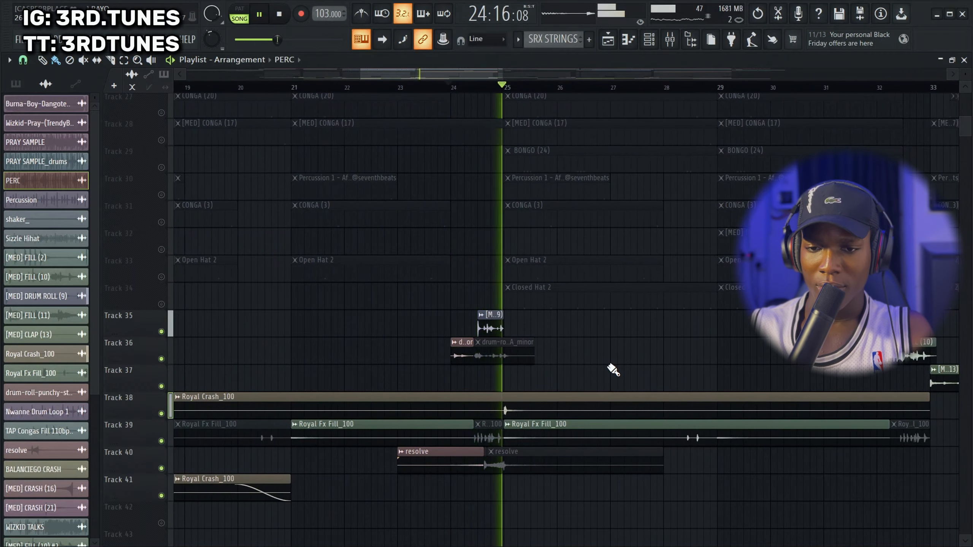
{"action": "scroll", "coordinate": [613, 369], "scroll_direction": "down", "scroll_amount": 4}
{"action": "scroll", "coordinate": [532, 258], "scroll_direction": "down", "scroll_amount": 3}
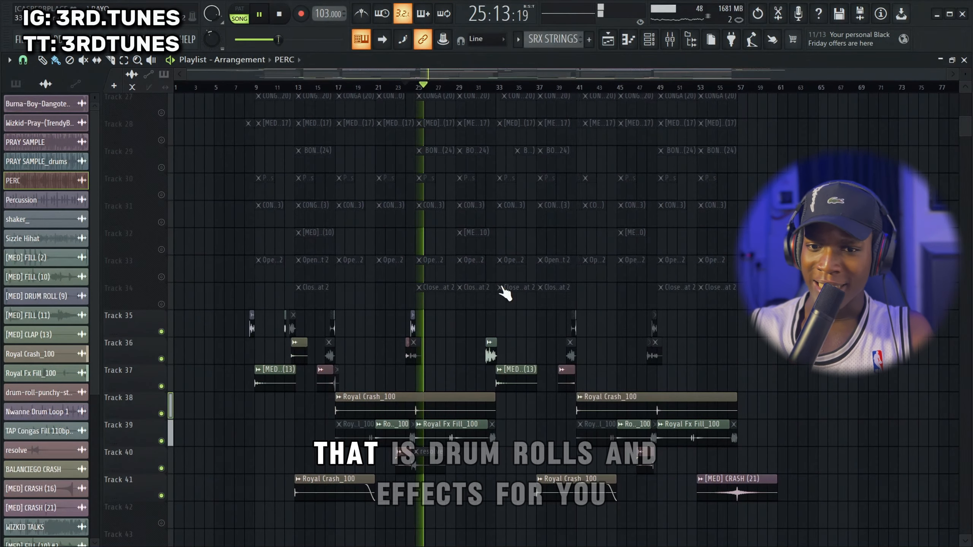
Jump playback to just before bar 32 and play the Track 36 fill into the [MED] CLAP (13) at bar 33
{"action": "left_click", "coordinate": [482, 86]}
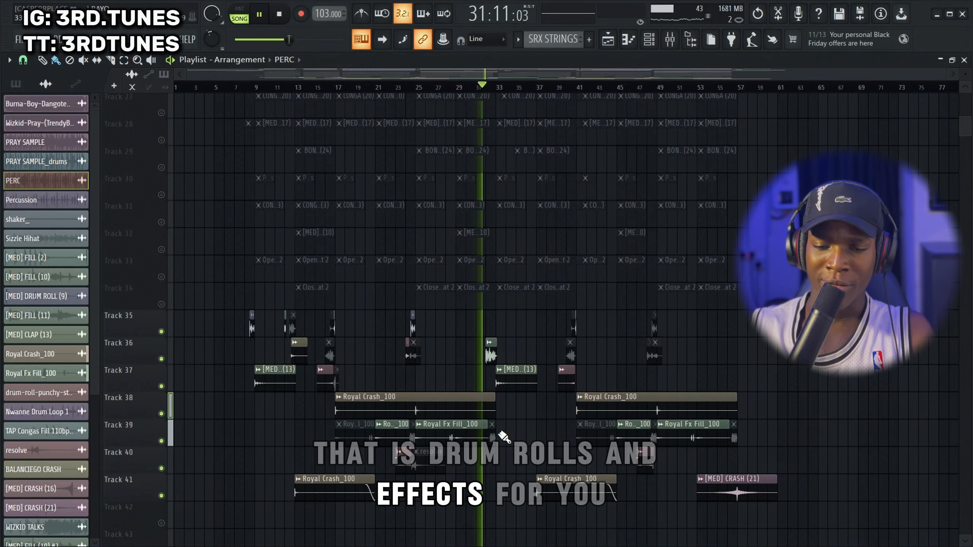
{"action": "scroll", "coordinate": [506, 437], "scroll_direction": "up", "scroll_amount": 5}
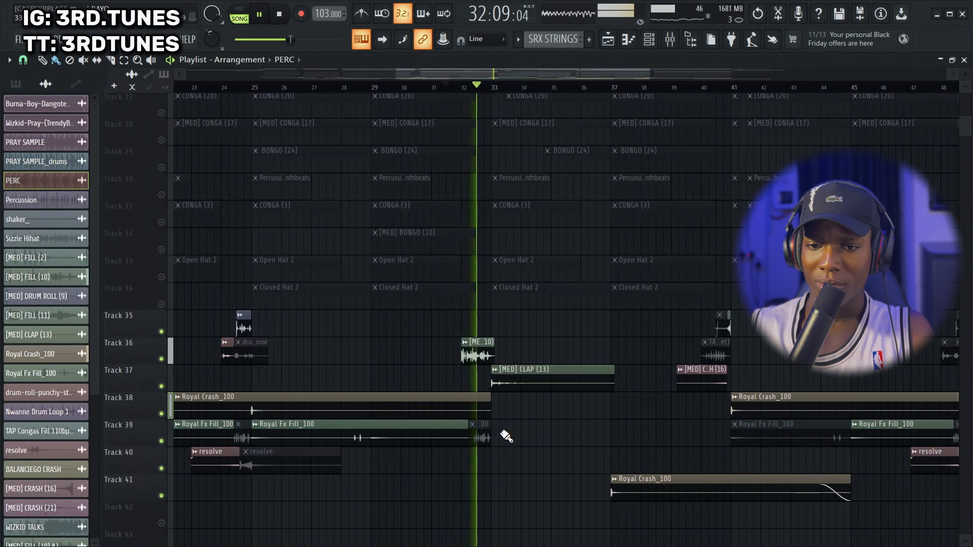
{"action": "scroll", "coordinate": [515, 430], "scroll_direction": "down", "scroll_amount": 5}
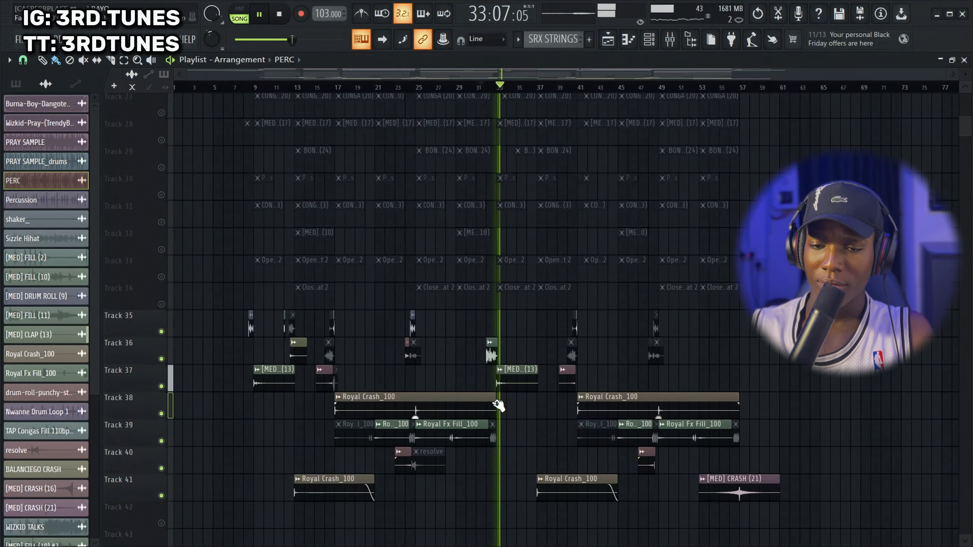
Turn all tracks back on, play the full arrangement from just before bar 32 into bar 37, and stop
{"action": "right_click", "coordinate": [163, 359]}
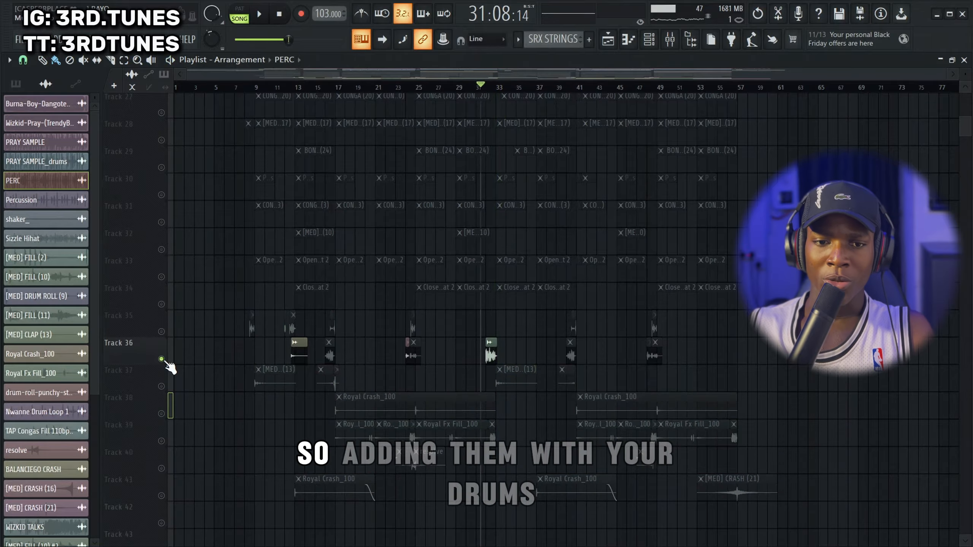
{"action": "right_click", "coordinate": [163, 360]}
{"action": "scroll", "coordinate": [354, 259], "scroll_direction": "up", "scroll_amount": 4}
{"action": "scroll", "coordinate": [360, 253], "scroll_direction": "up", "scroll_amount": 5}
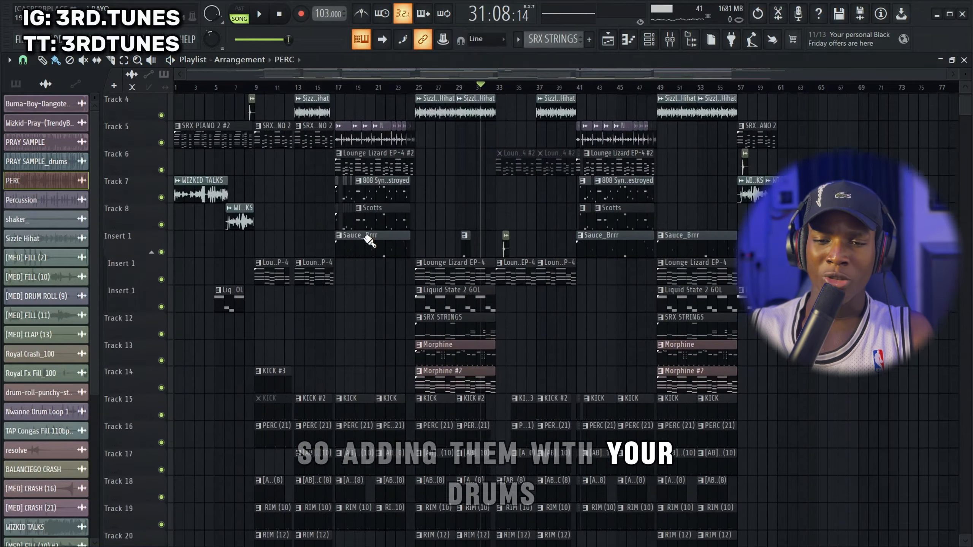
{"action": "scroll", "coordinate": [392, 180], "scroll_direction": "down", "scroll_amount": 13}
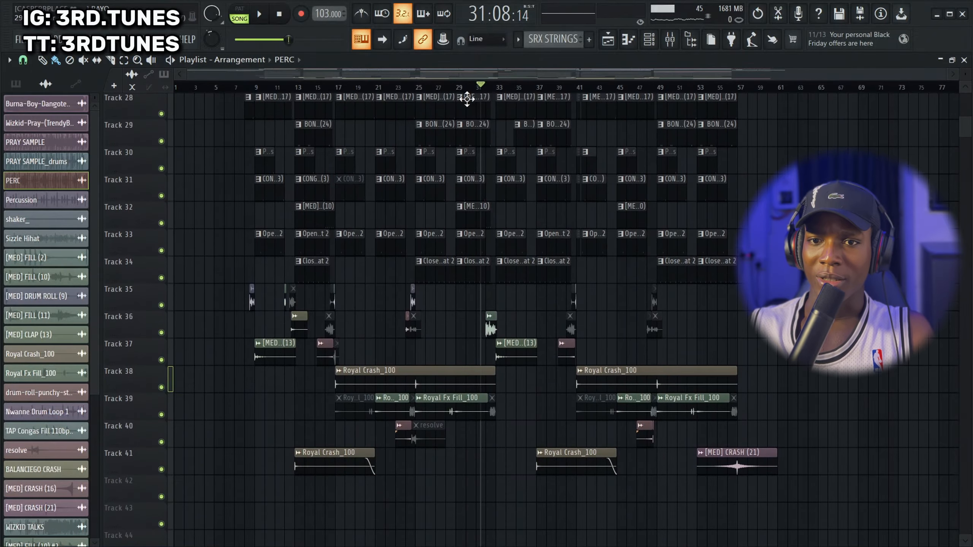
{"action": "scroll", "coordinate": [508, 140], "scroll_direction": "up", "scroll_amount": 4, "text": "ctrl"}
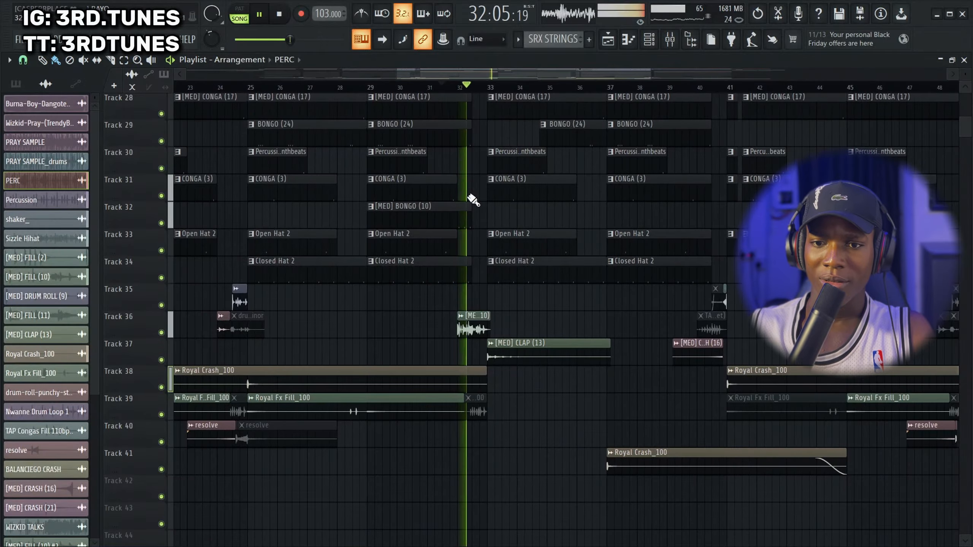
{"action": "scroll", "coordinate": [553, 364], "scroll_direction": "up", "scroll_amount": 10}
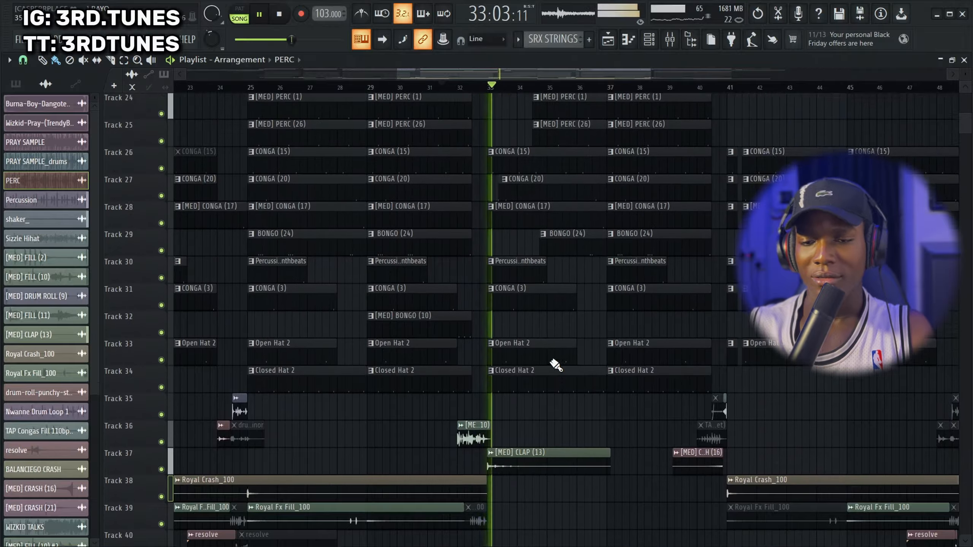
{"action": "scroll", "coordinate": [549, 360], "scroll_direction": "up", "scroll_amount": 3}
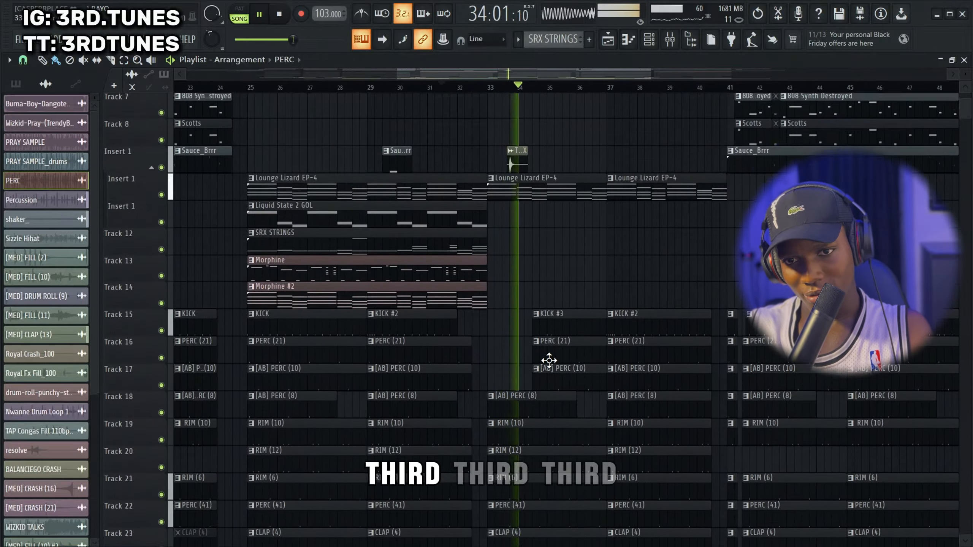
{"action": "scroll", "coordinate": [548, 358], "scroll_direction": "up", "scroll_amount": 3}
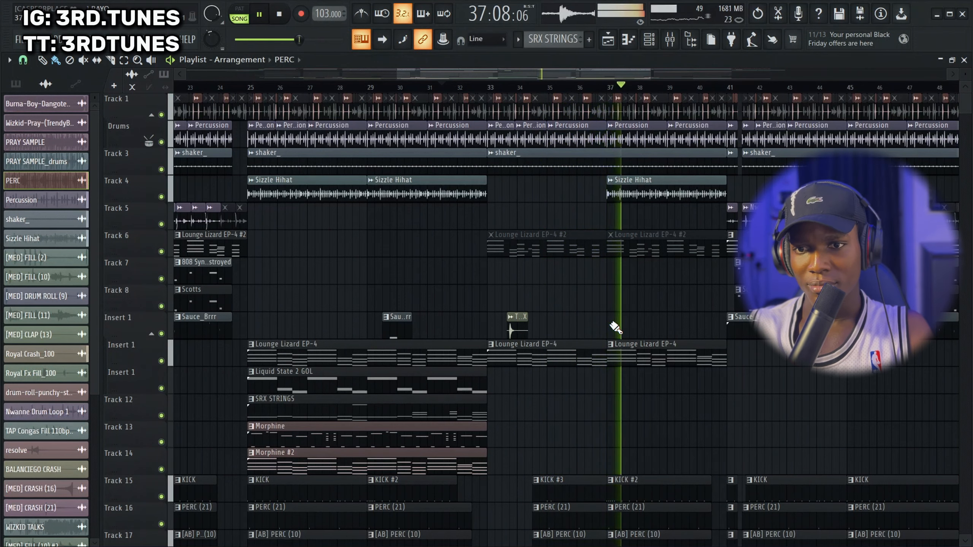
{"action": "scroll", "coordinate": [612, 323], "scroll_direction": "down", "scroll_amount": 3}
{"action": "key", "text": "space"}
Examine how the drum clips on Tracks 15 to 34 are cut short before each new section to leave space for fills
{"action": "scroll", "coordinate": [564, 322], "scroll_direction": "down", "scroll_amount": 10}
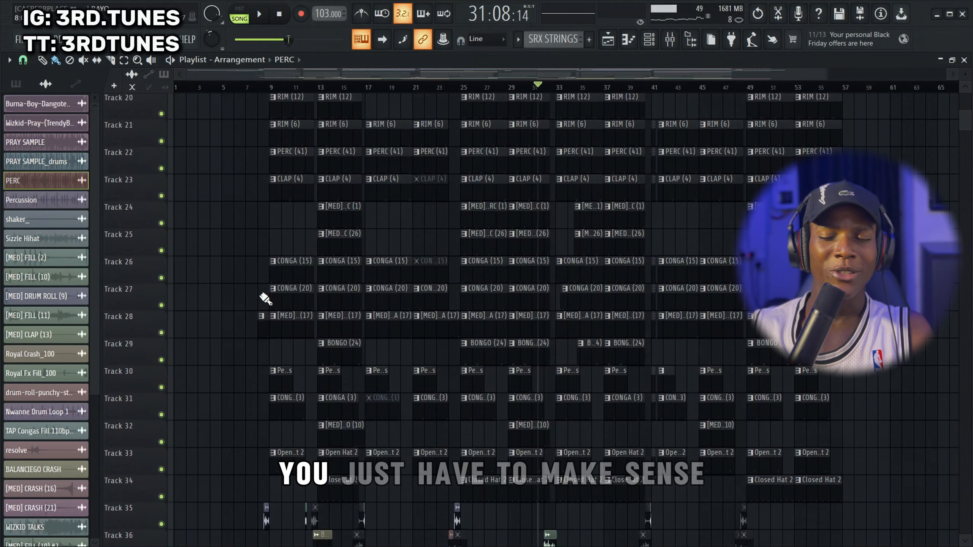
{"action": "scroll", "coordinate": [519, 266], "scroll_direction": "up", "scroll_amount": 5}
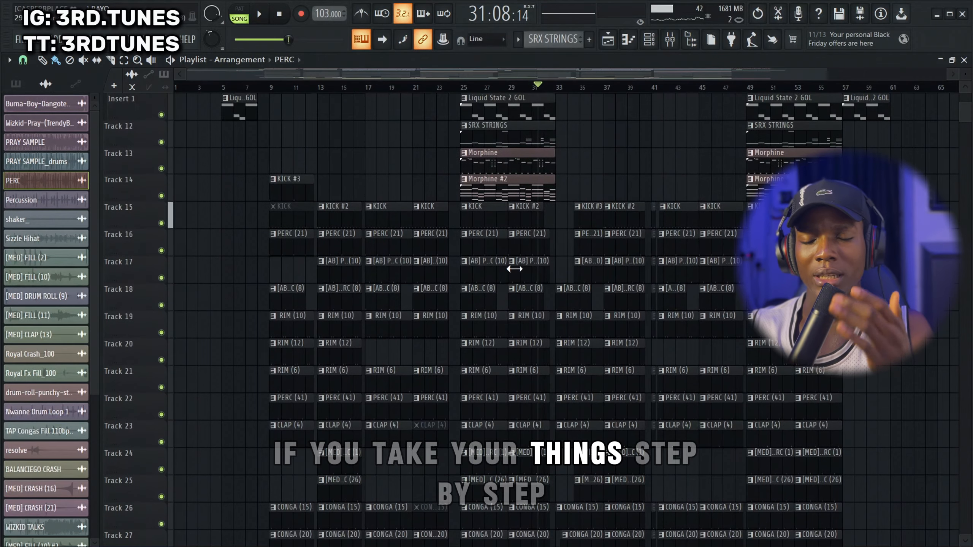
{"action": "scroll", "coordinate": [517, 264], "scroll_direction": "up", "scroll_amount": 3}
{"action": "scroll", "coordinate": [498, 234], "scroll_direction": "down", "scroll_amount": 6}
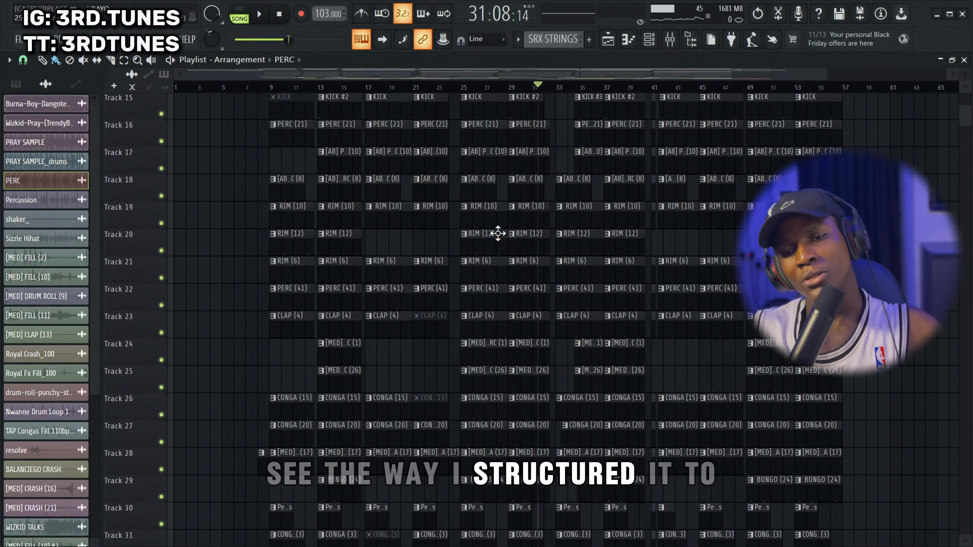
{"action": "scroll", "coordinate": [331, 328], "scroll_direction": "up", "scroll_amount": 2}
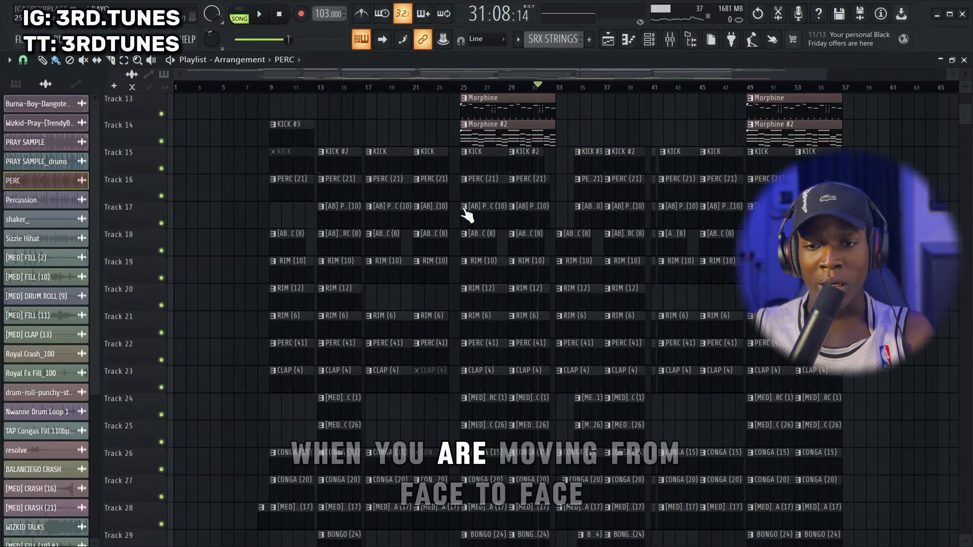
{"action": "scroll", "coordinate": [465, 213], "scroll_direction": "up", "scroll_amount": 10}
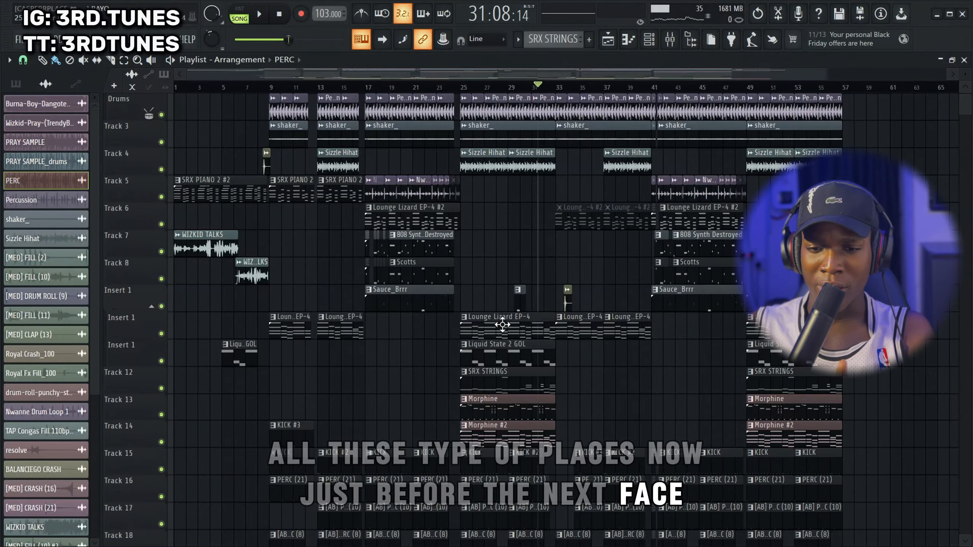
{"action": "scroll", "coordinate": [452, 410], "scroll_direction": "down", "scroll_amount": 5}
{"action": "scroll", "coordinate": [434, 305], "scroll_direction": "up", "scroll_amount": 3}
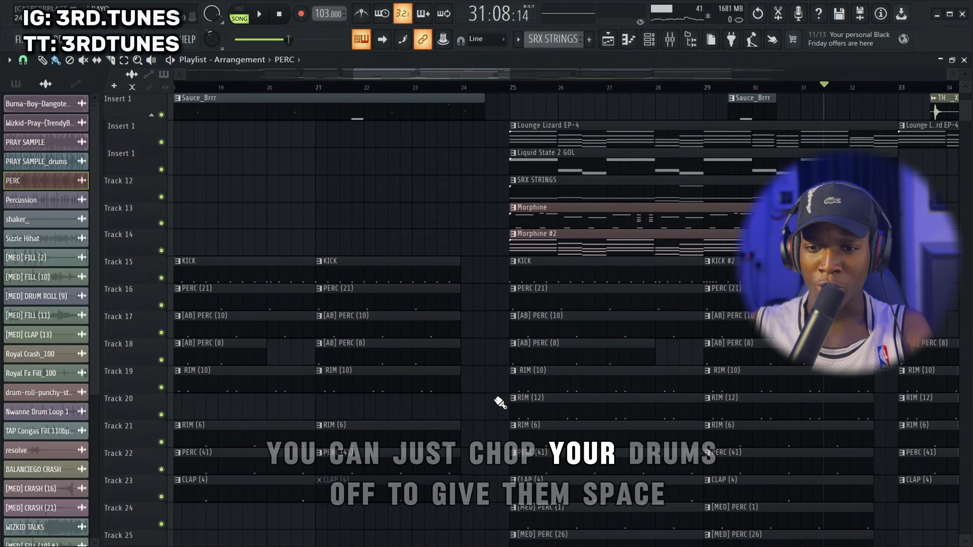
{"action": "scroll", "coordinate": [446, 397], "scroll_direction": "down", "scroll_amount": 1}
{"action": "scroll", "coordinate": [452, 370], "scroll_direction": "down", "scroll_amount": 4}
{"action": "scroll", "coordinate": [448, 339], "scroll_direction": "down", "scroll_amount": 2}
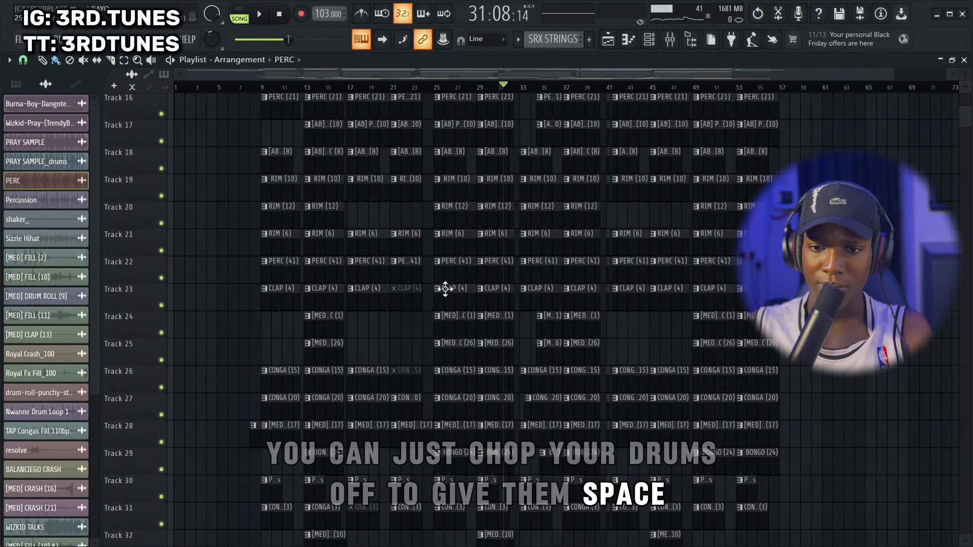
{"action": "scroll", "coordinate": [240, 100], "scroll_direction": "up", "scroll_amount": 8}
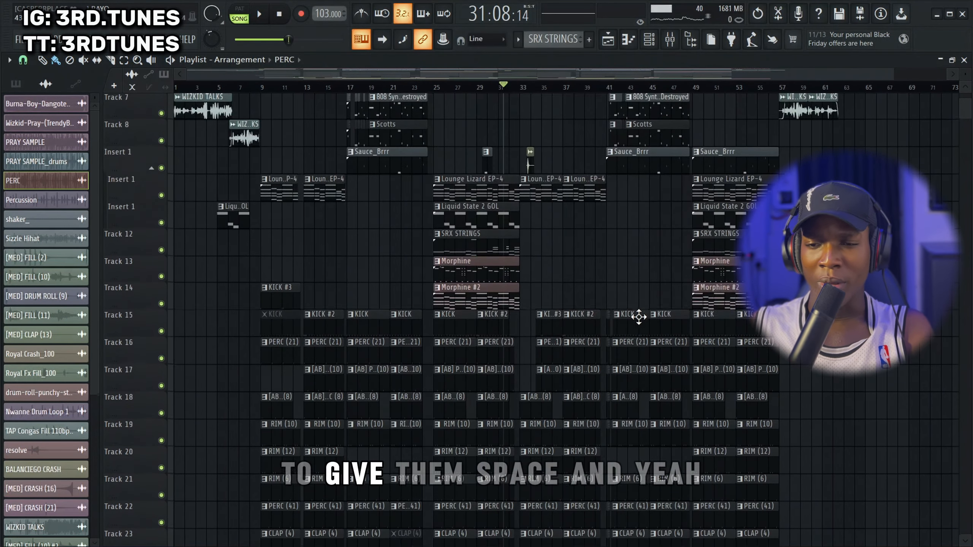
Return the playhead to the start of the song and play the full arrangement from bar 1
{"action": "left_click_drag", "start_coordinate": [235, 93], "coordinate": [26, 129]}
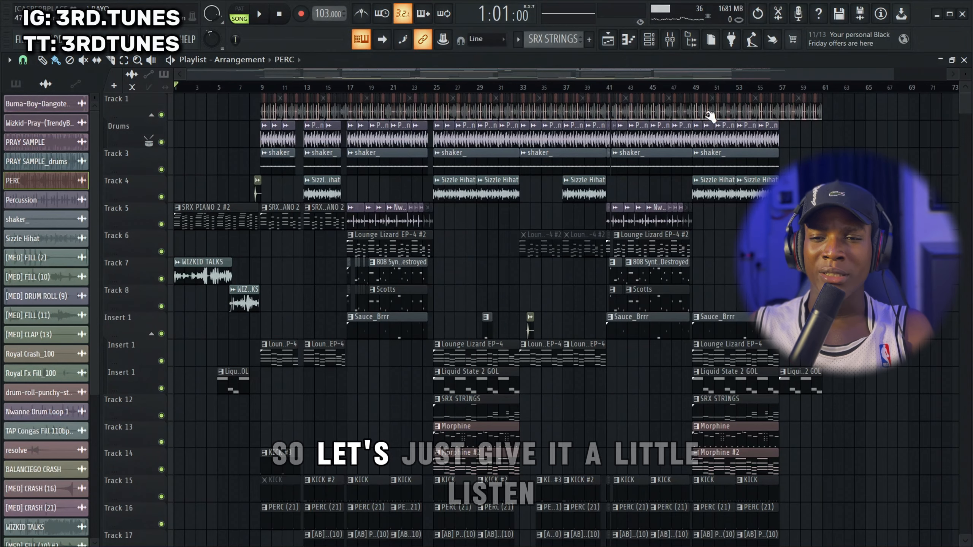
{"action": "left_click_drag", "start_coordinate": [893, 73], "coordinate": [630, 75]}
{"action": "key", "text": "space"}
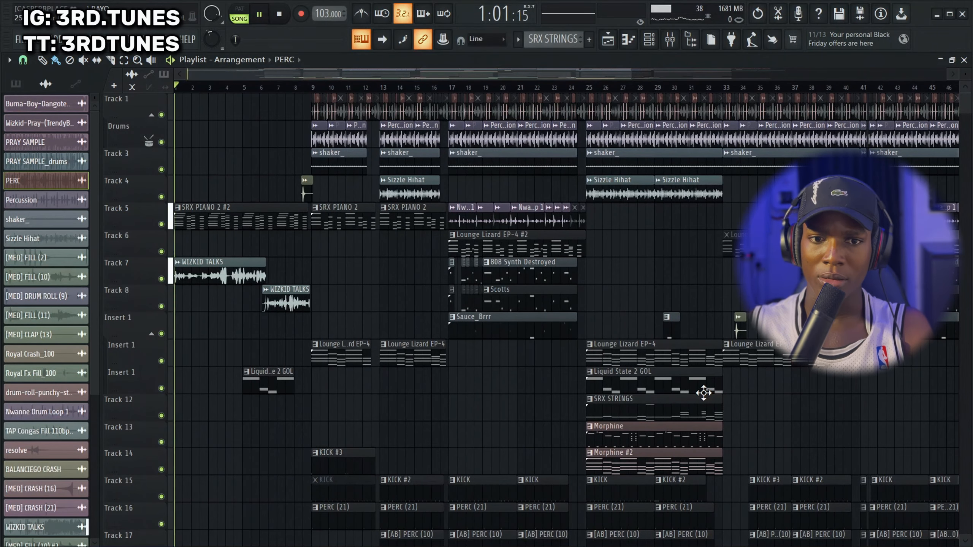